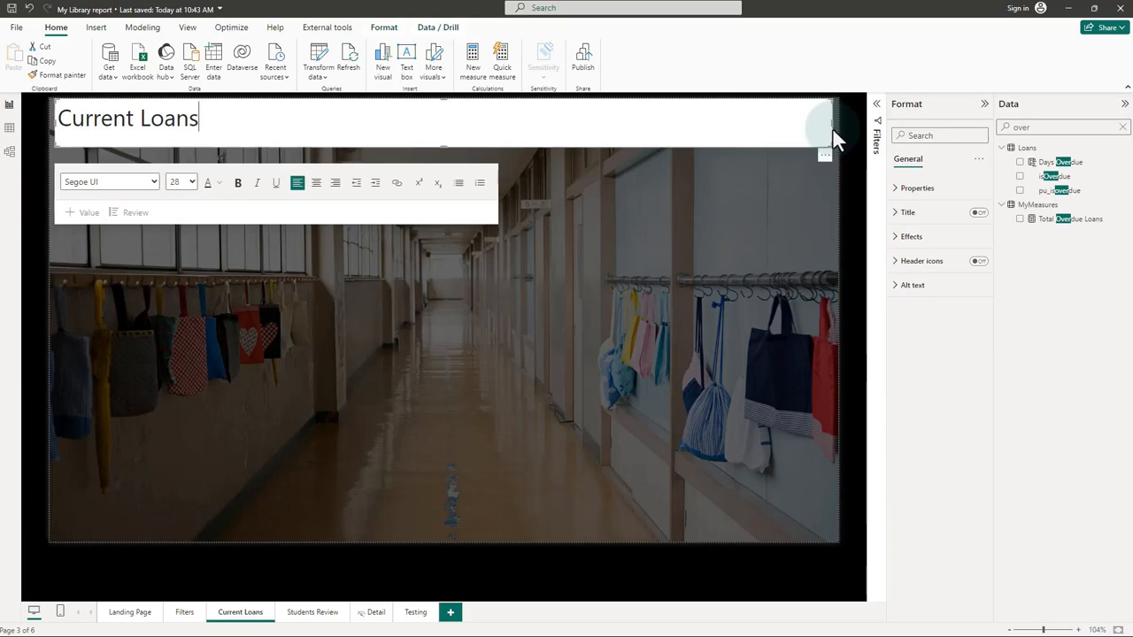
# Step: Centre the Current Loans title text, then reduce its text box height and shift the box slightly down
pyautogui.click(317, 188)
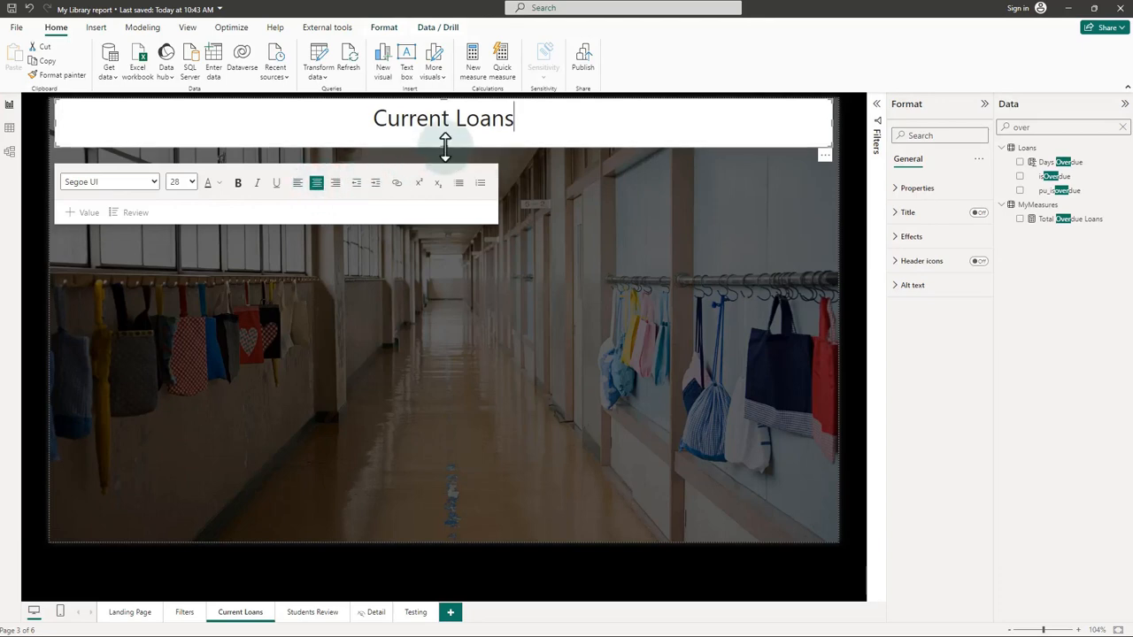
pyautogui.moveTo(445, 147); pyautogui.dragTo(446, 139)
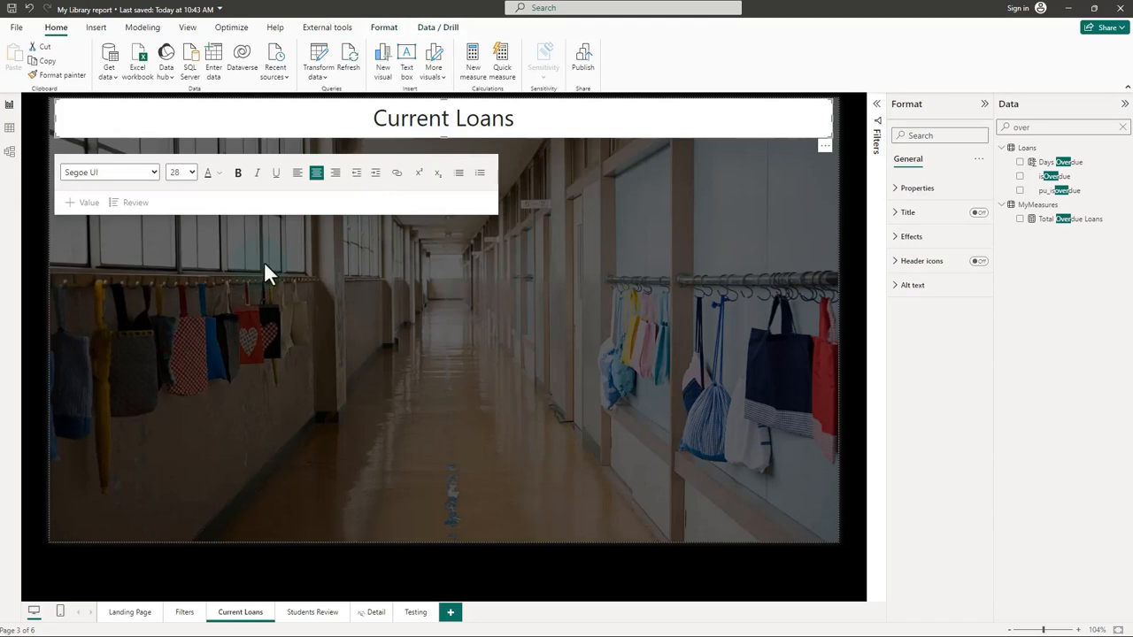
pyautogui.click(658, 136)
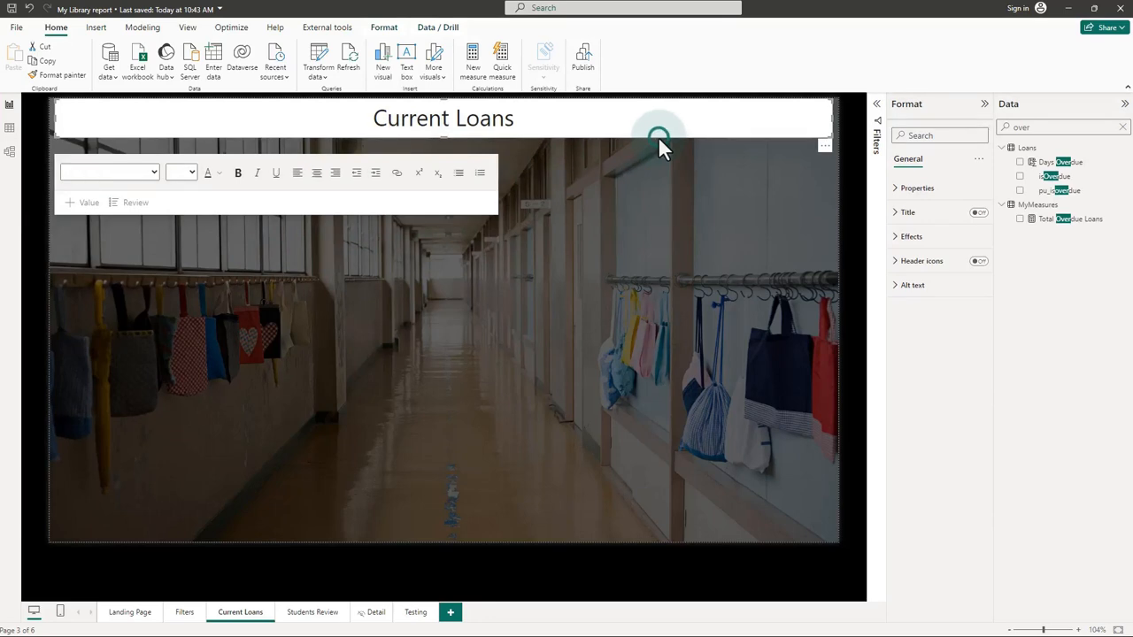
pyautogui.moveTo(658, 136)
pyautogui.mouseDown()
pyautogui.moveTo(661, 150)
pyautogui.moveTo(660, 140)
pyautogui.mouseUp()
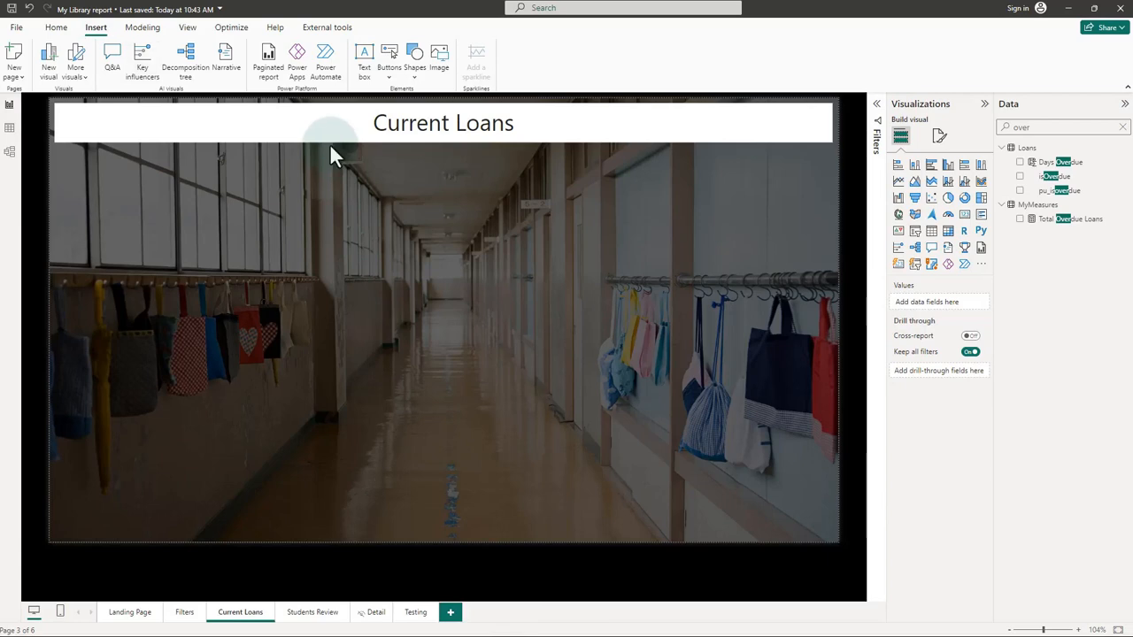
# Step: Insert a Back button and fit it inside the left end of the Current Loans title box
pyautogui.click(389, 78)
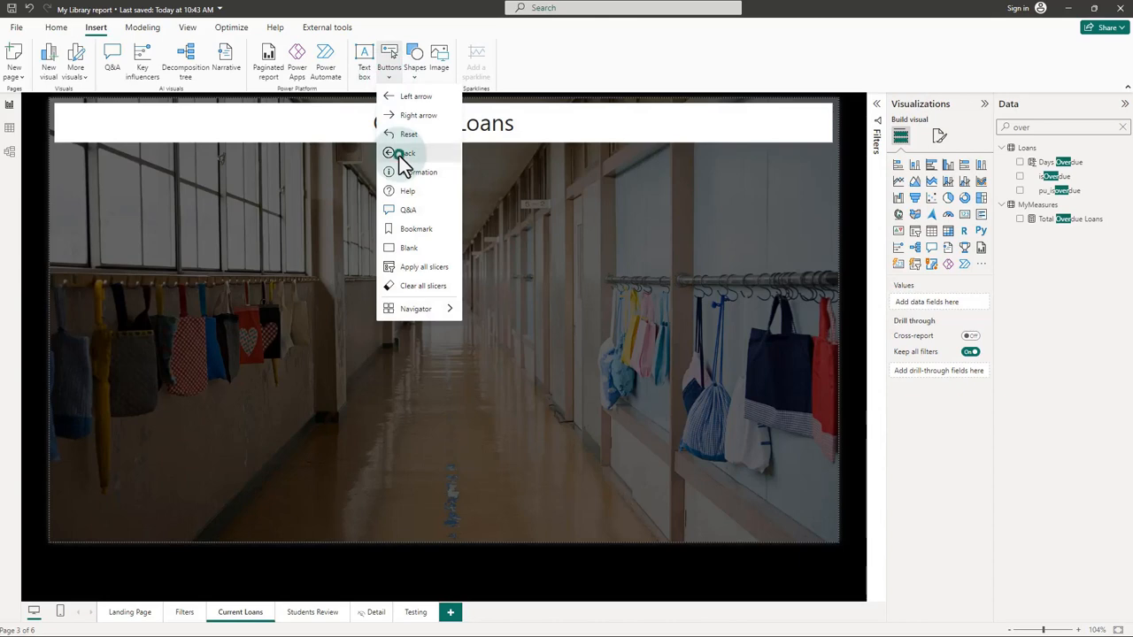
pyautogui.click(398, 155)
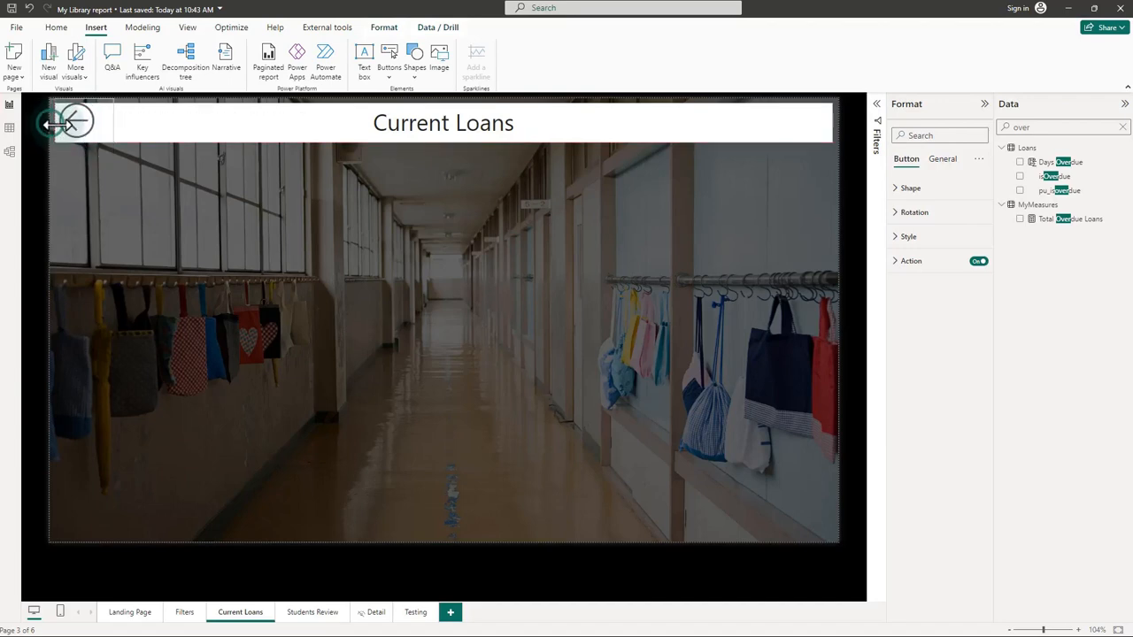
pyautogui.moveTo(82, 96); pyautogui.dragTo(84, 104)
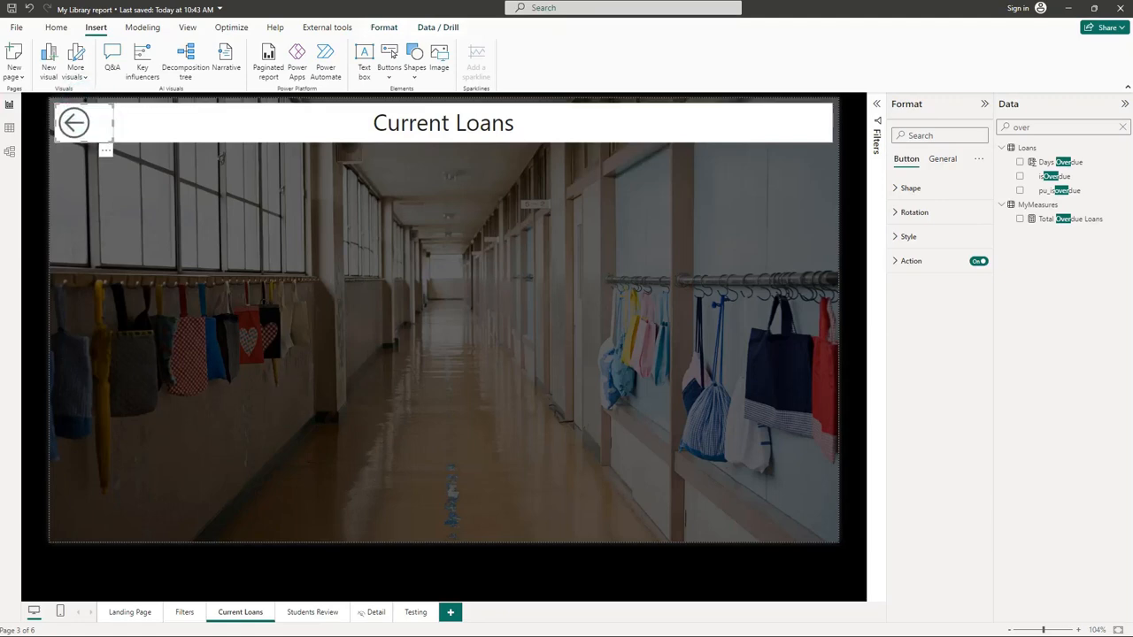
# Step: Add a Card visual to the page and populate it with the Total Loans measure
pyautogui.click(193, 209)
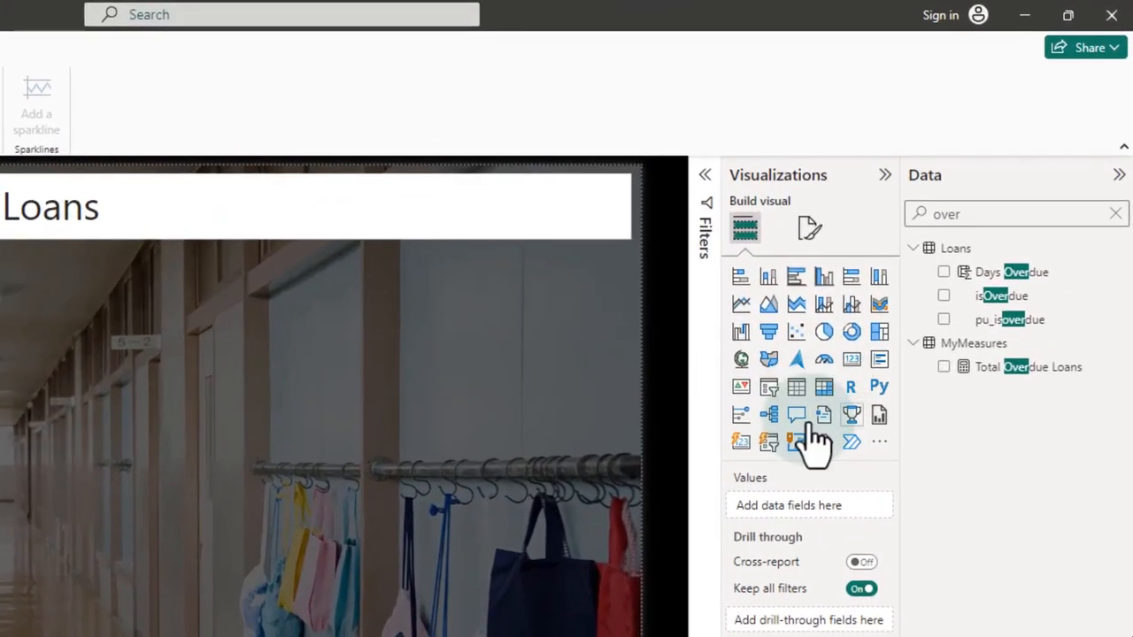
pyautogui.click(852, 360)
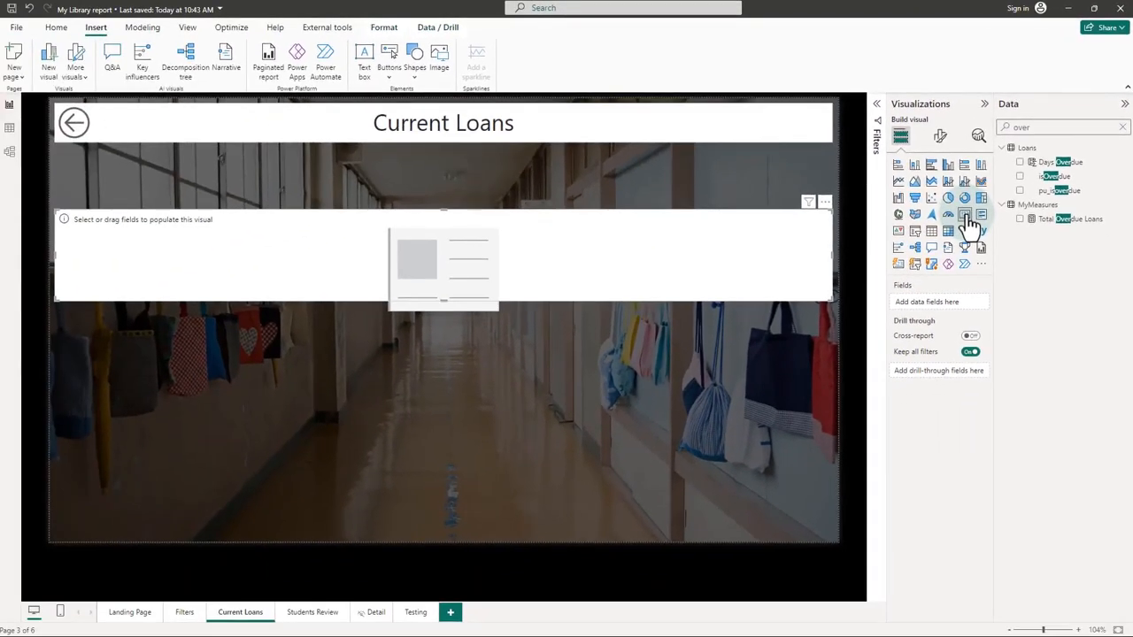
pyautogui.doubleClick(1045, 126)
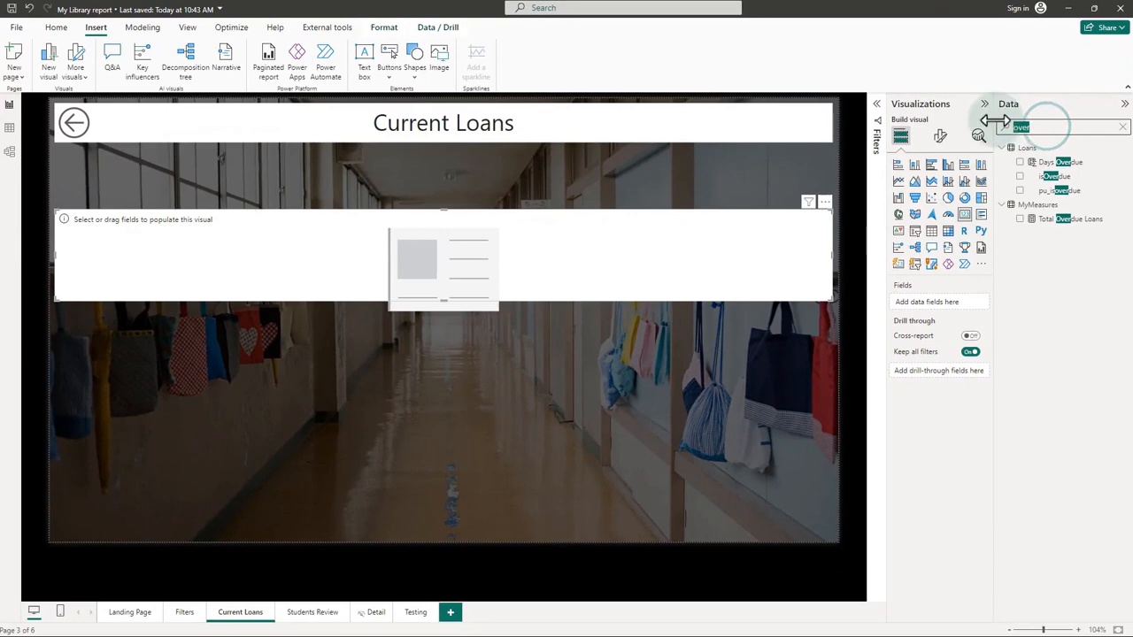
pyautogui.write('loans')
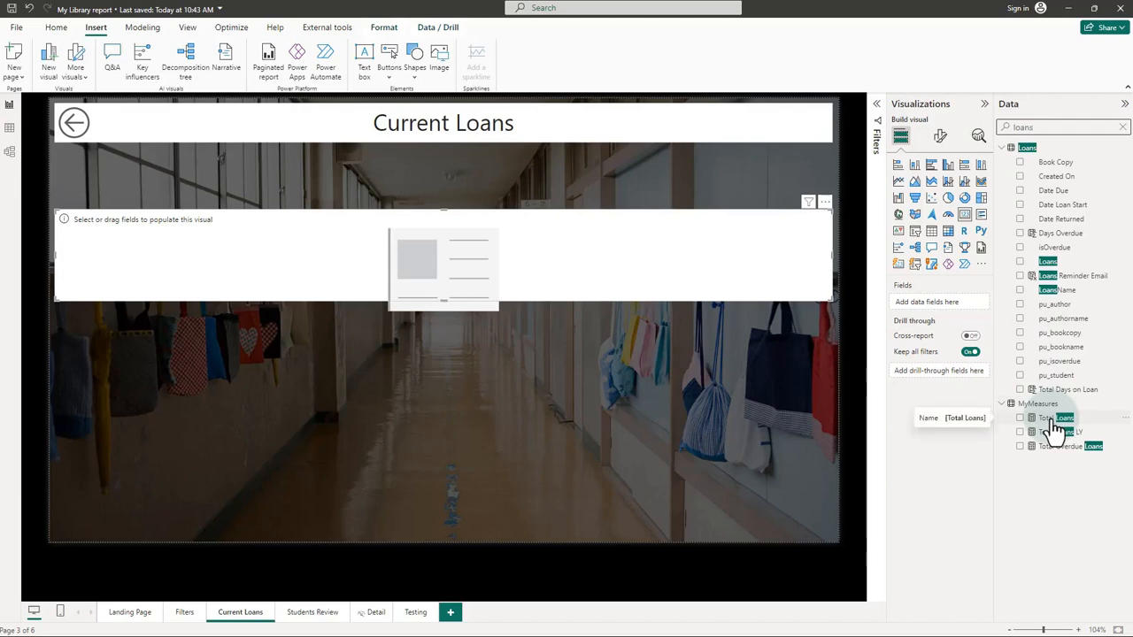
pyautogui.moveTo(1056, 420); pyautogui.dragTo(588, 271)
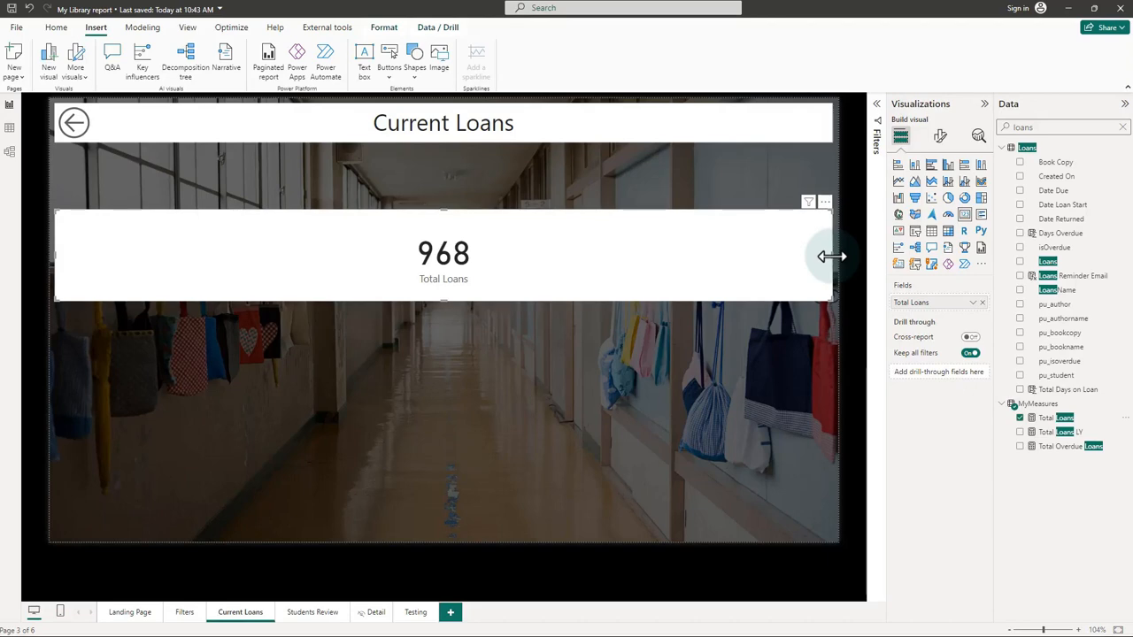
# Step: Shrink the Total Loans card to a small tile and place it just below the title's left end
pyautogui.moveTo(832, 256); pyautogui.dragTo(190, 245)
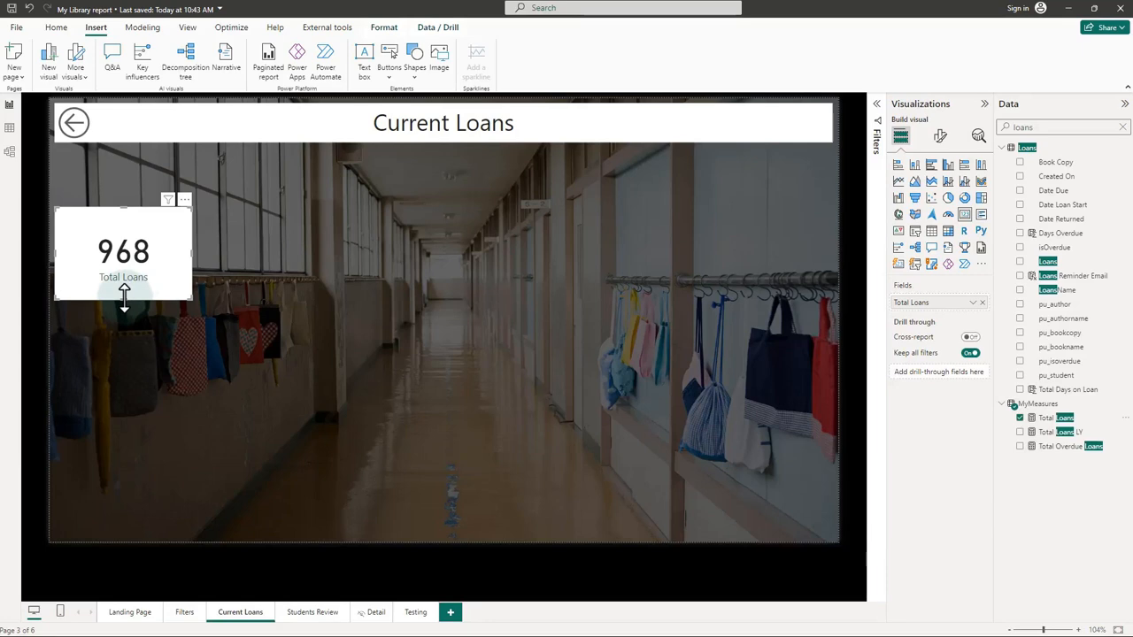
pyautogui.moveTo(122, 299); pyautogui.dragTo(133, 280)
pyautogui.moveTo(163, 230); pyautogui.dragTo(163, 178)
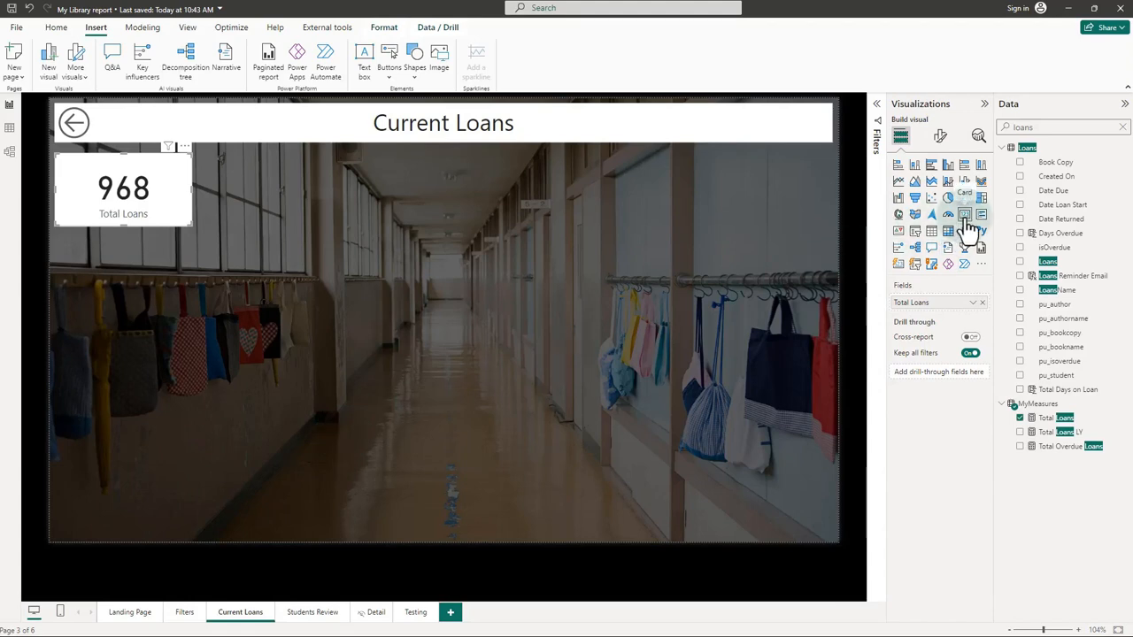
# Step: Add a second Card showing Total Overdue Loans beside the Total Loans card, matching that card's height
pyautogui.press('Escape')
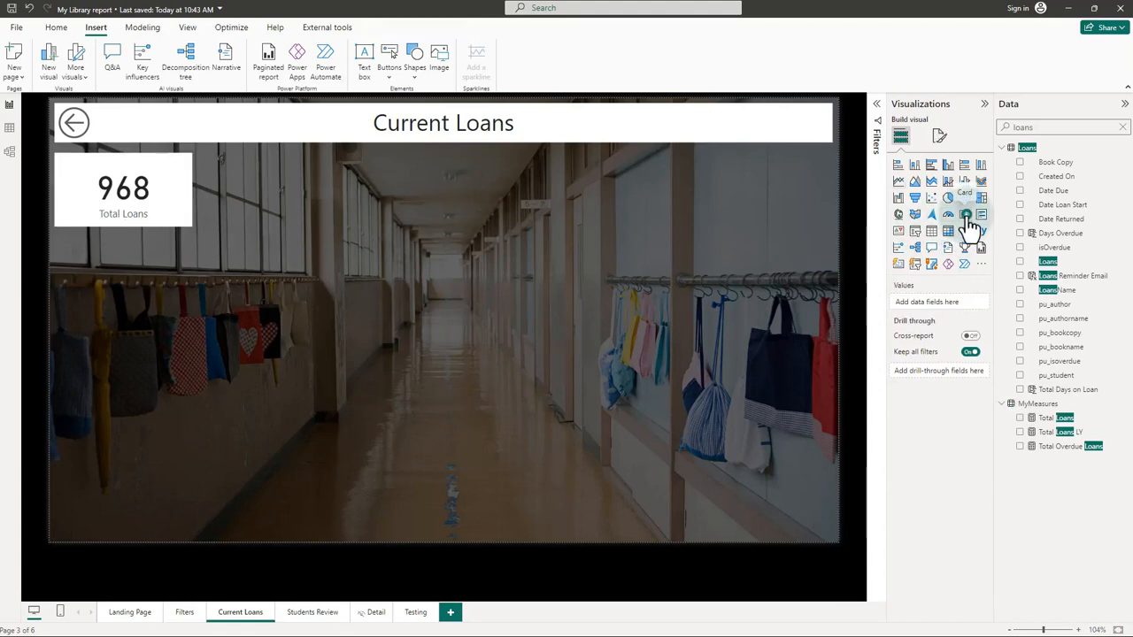
pyautogui.click(966, 214)
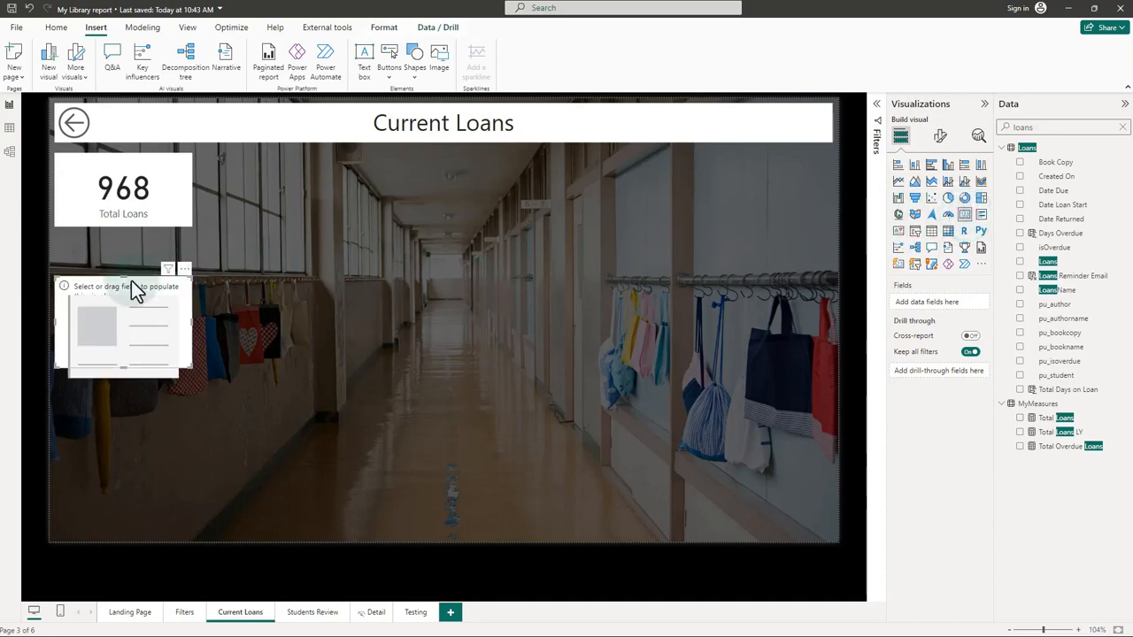
pyautogui.moveTo(131, 281); pyautogui.dragTo(282, 158)
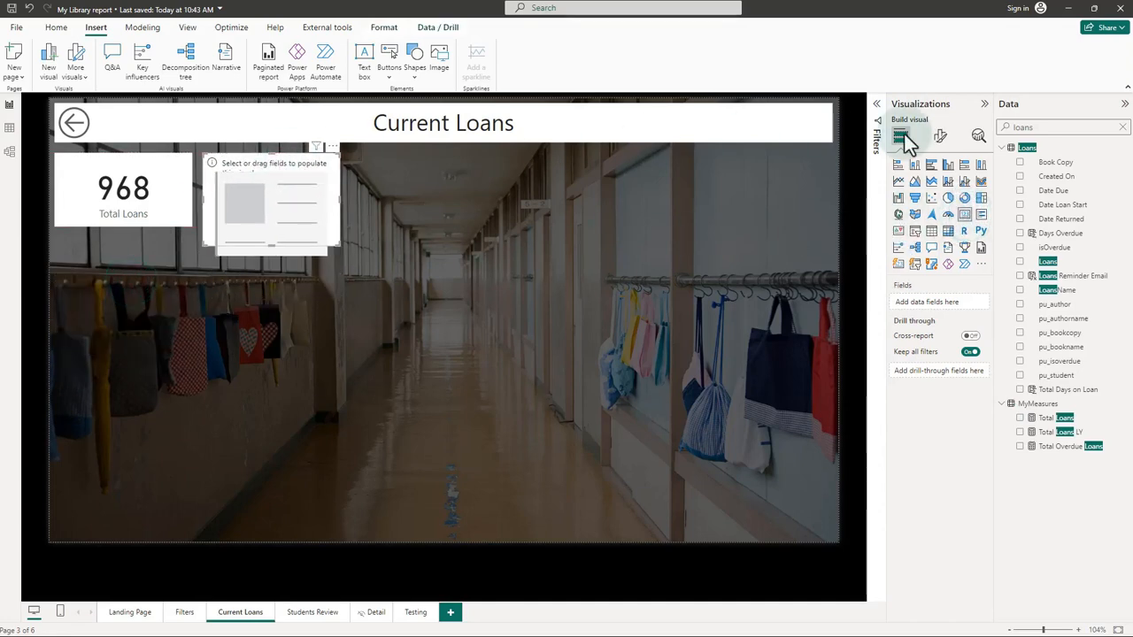
pyautogui.doubleClick(1058, 126)
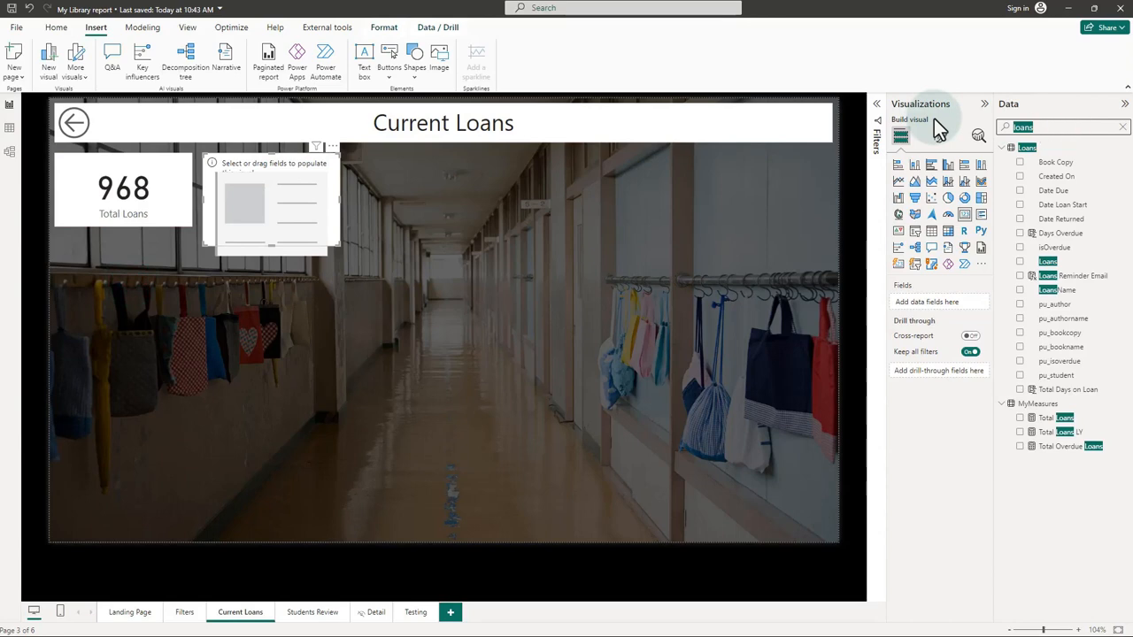
pyautogui.write('over')
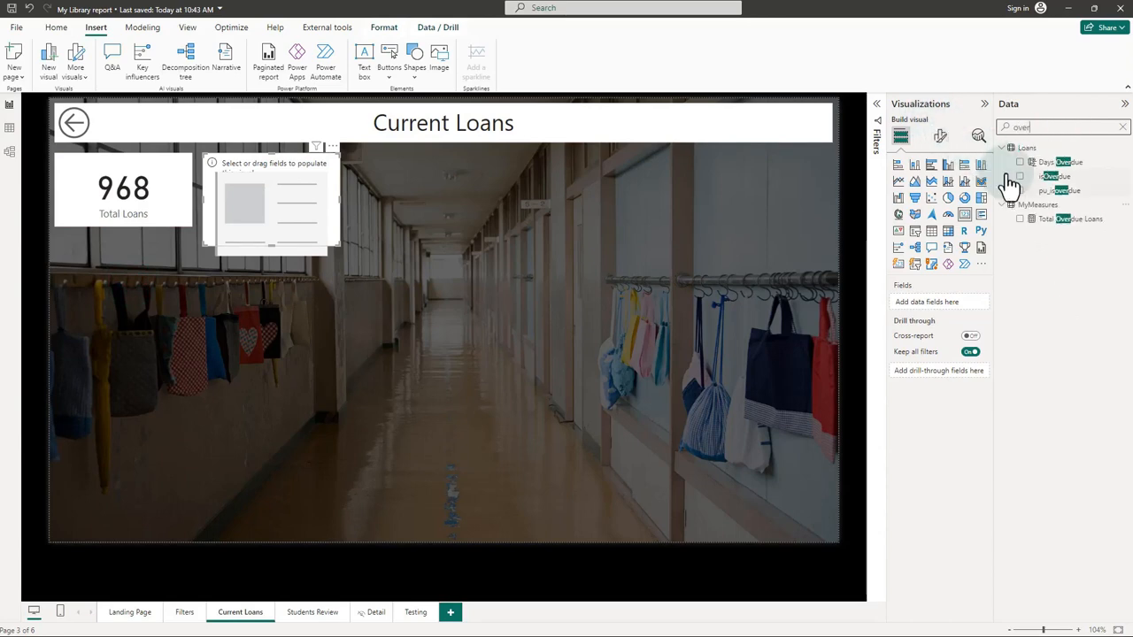
pyautogui.moveTo(1062, 219); pyautogui.dragTo(960, 311)
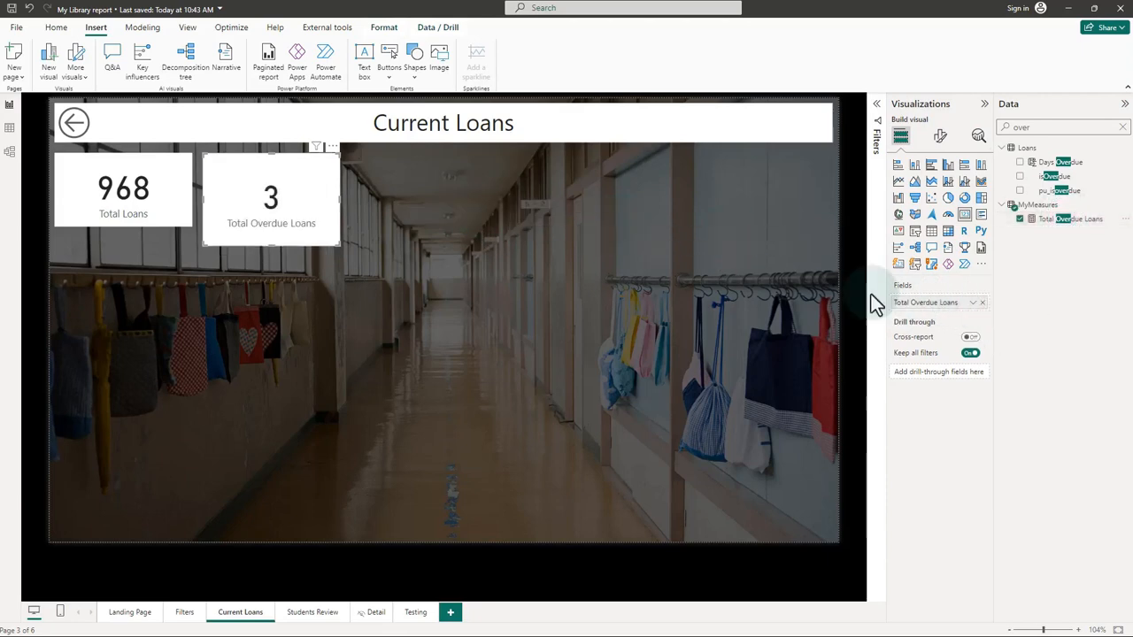
pyautogui.moveTo(273, 246); pyautogui.dragTo(270, 225)
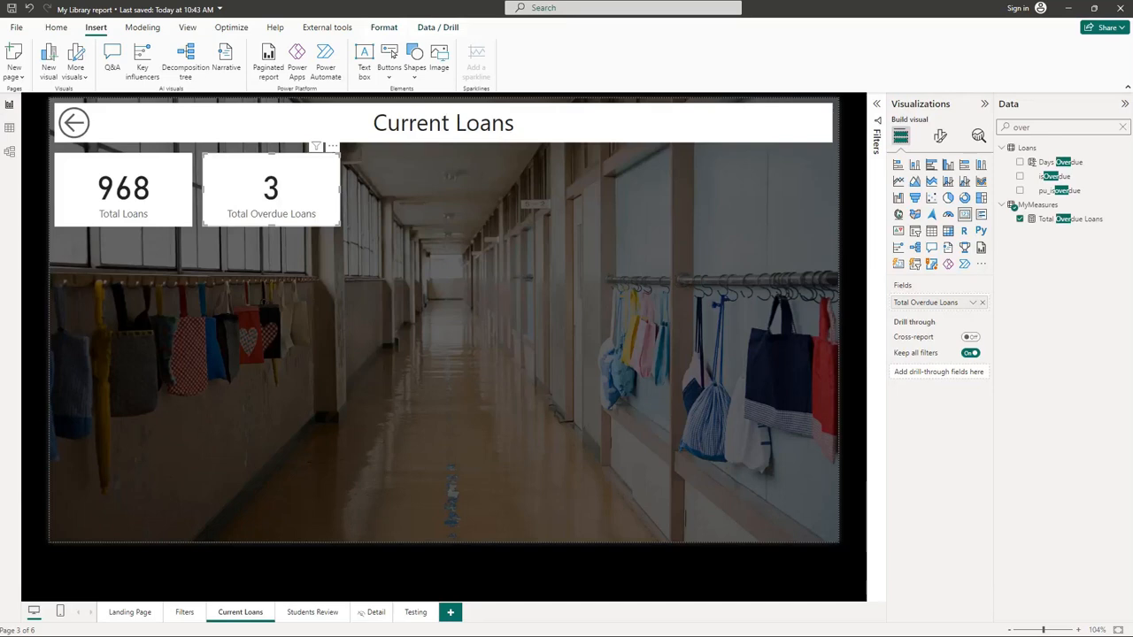
# Step: Insert a Card (new) visual and place it to the right of the Total Overdue Loans card
pyautogui.click(408, 184)
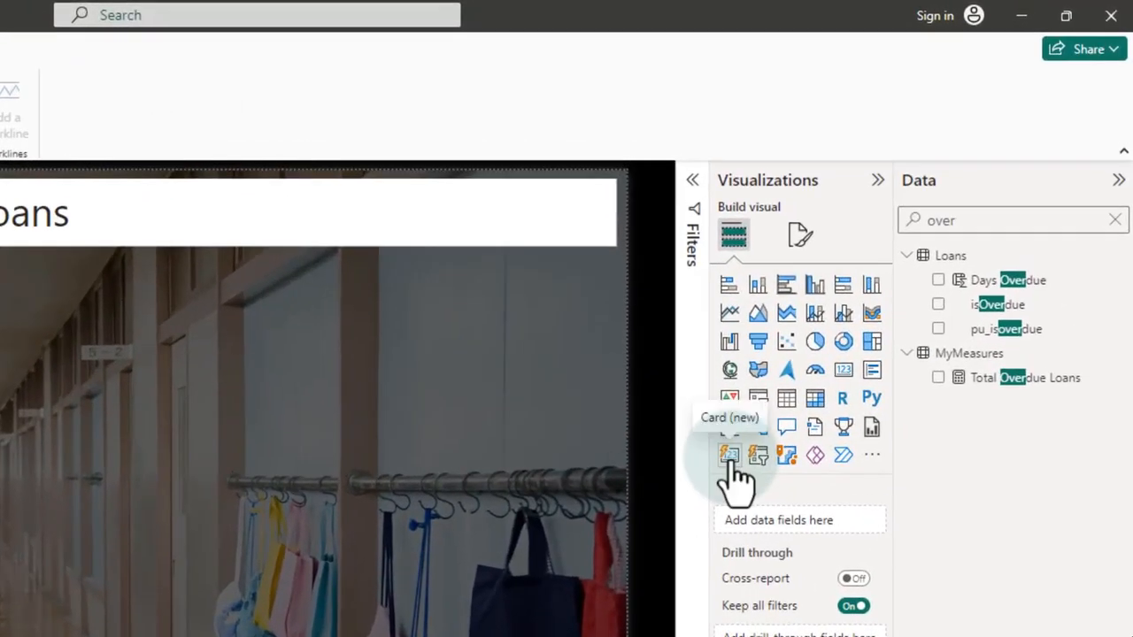
pyautogui.click(729, 459)
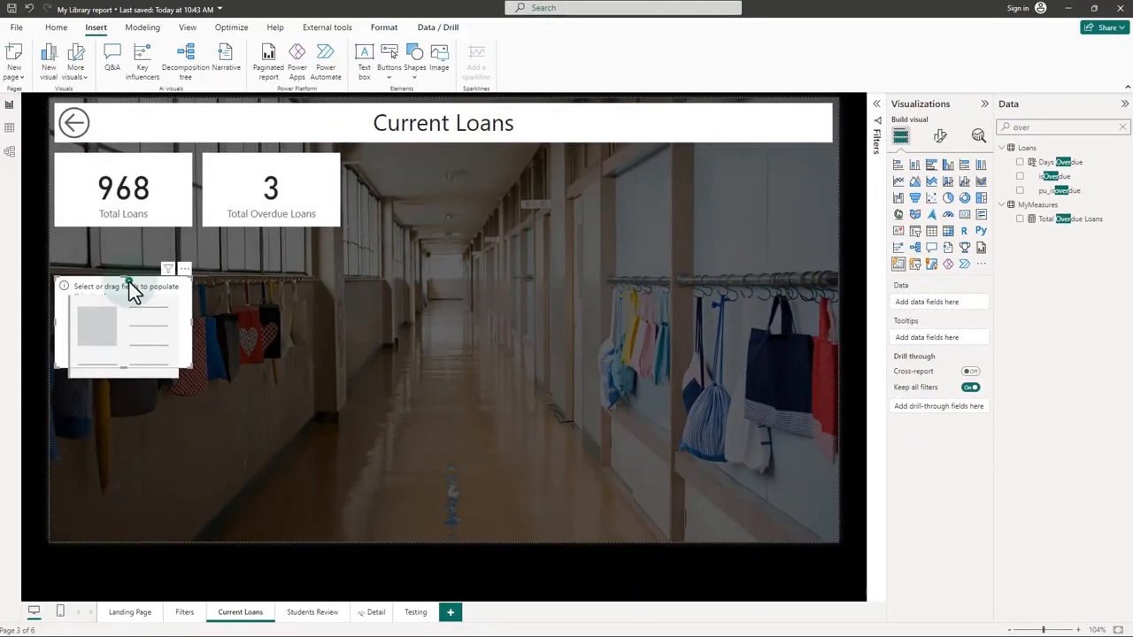
pyautogui.moveTo(129, 282); pyautogui.dragTo(430, 162)
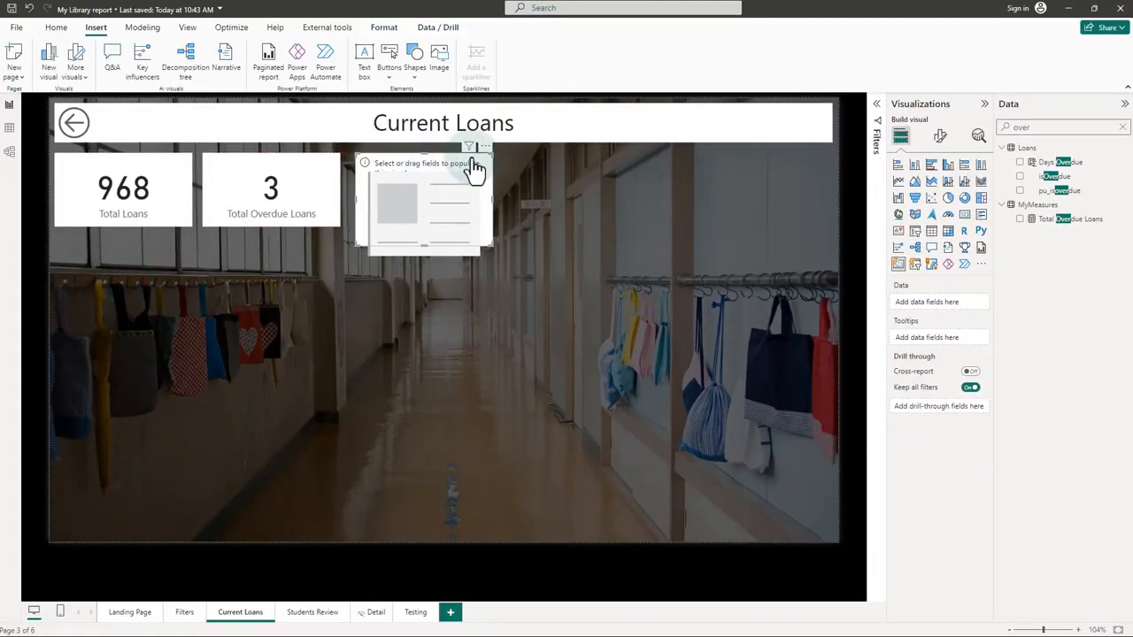
# Step: Add the Total Loans and Total Overdue Loans measures to the new card and widen it to fit both values
pyautogui.moveTo(1037, 125); pyautogui.dragTo(955, 124)
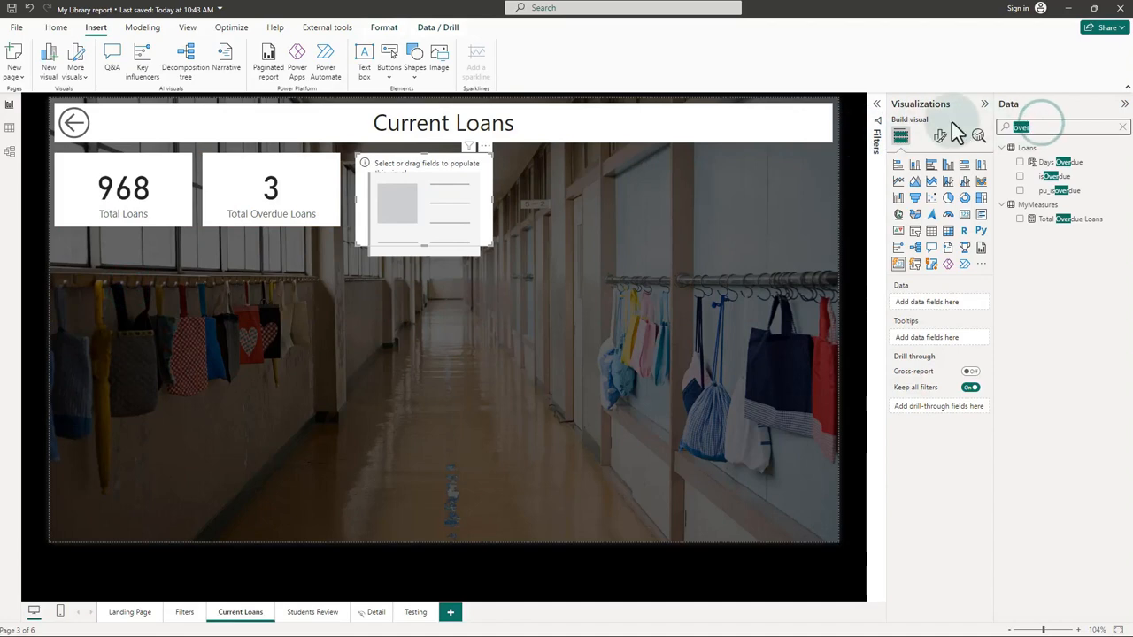
pyautogui.write('total')
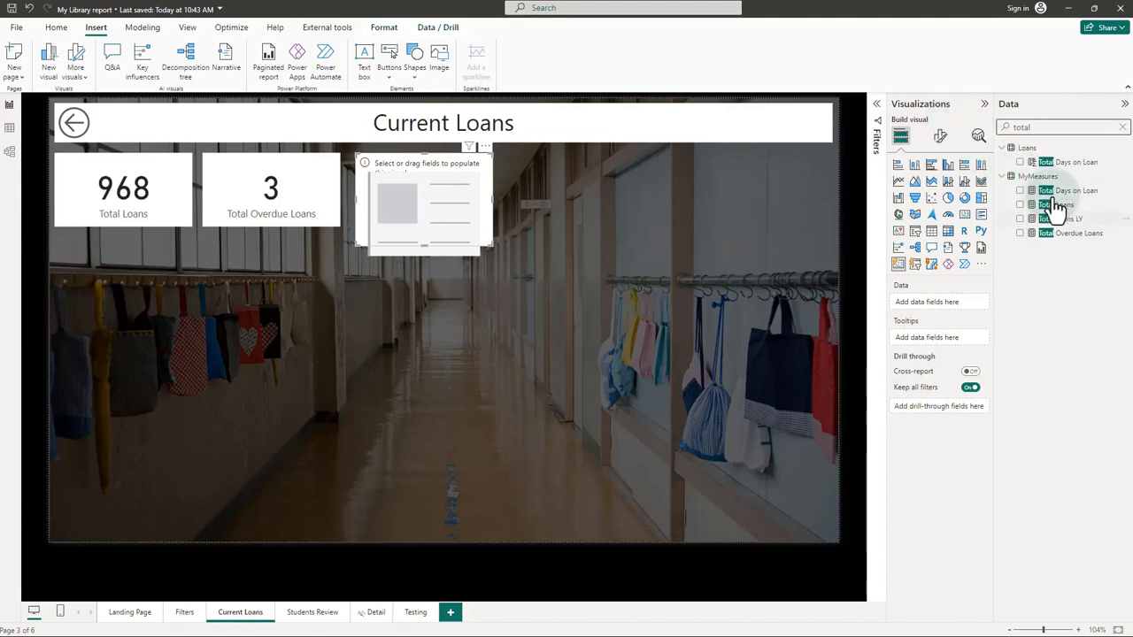
pyautogui.moveTo(1055, 204); pyautogui.dragTo(957, 308)
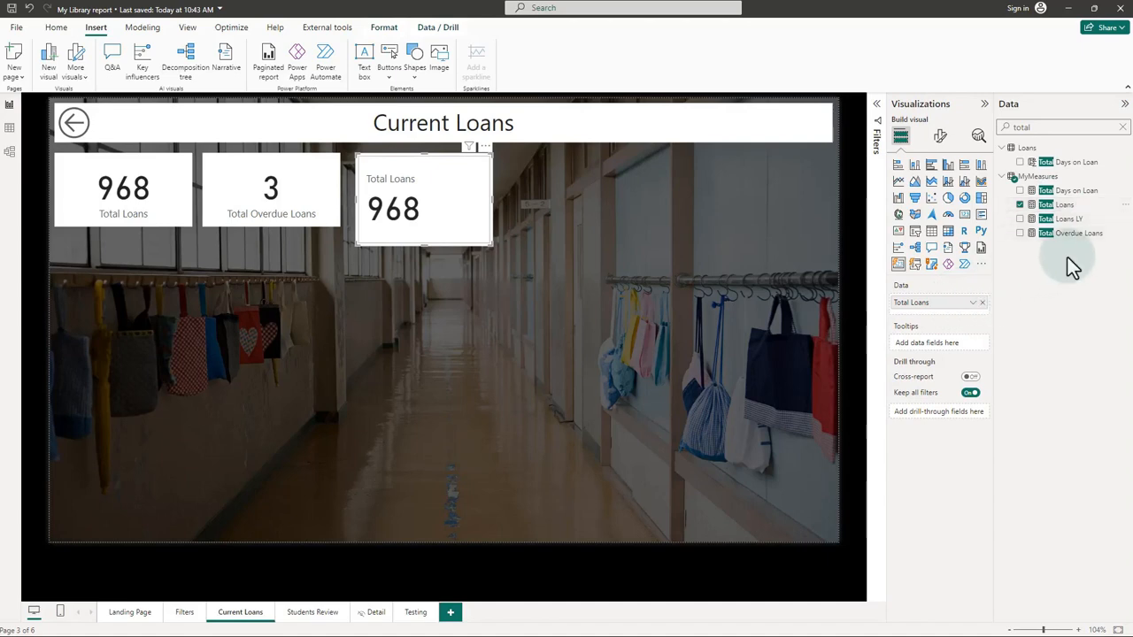
pyautogui.click(1068, 233)
pyautogui.moveTo(1070, 244); pyautogui.dragTo(956, 309)
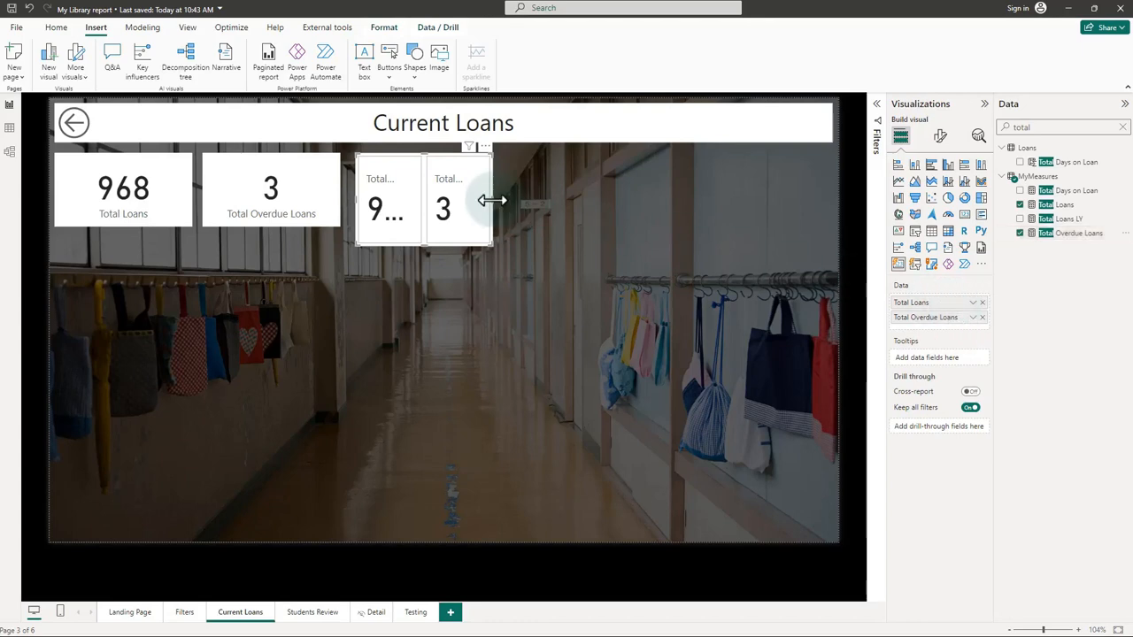
pyautogui.moveTo(492, 200); pyautogui.dragTo(596, 204)
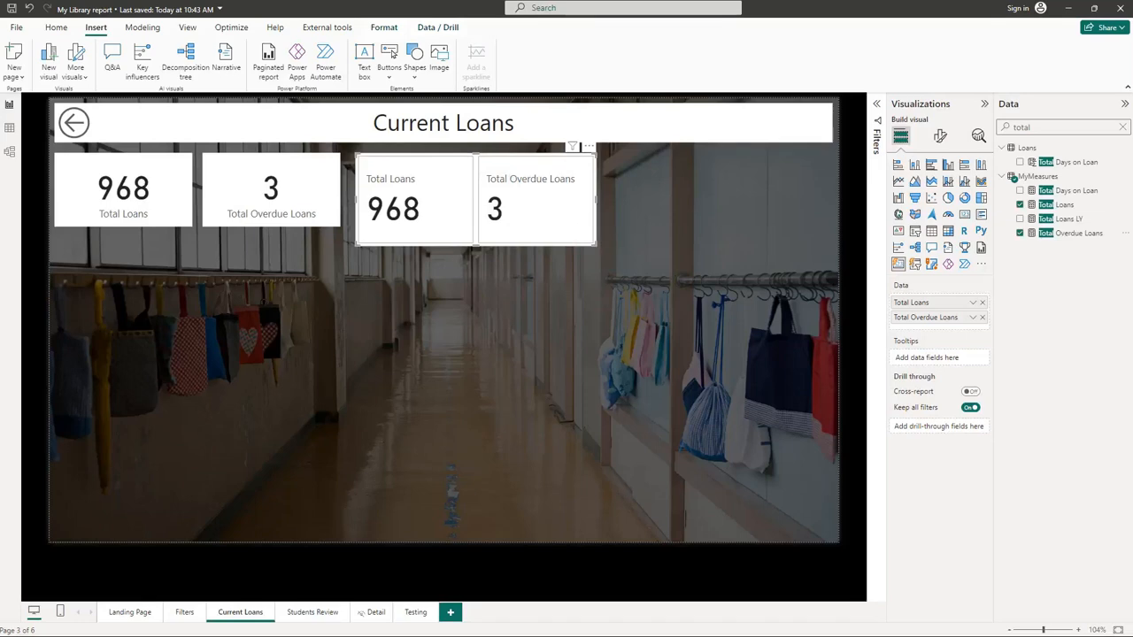
# Step: Clear the field search and centre the new card's callout values horizontally for all series
pyautogui.click(1123, 128)
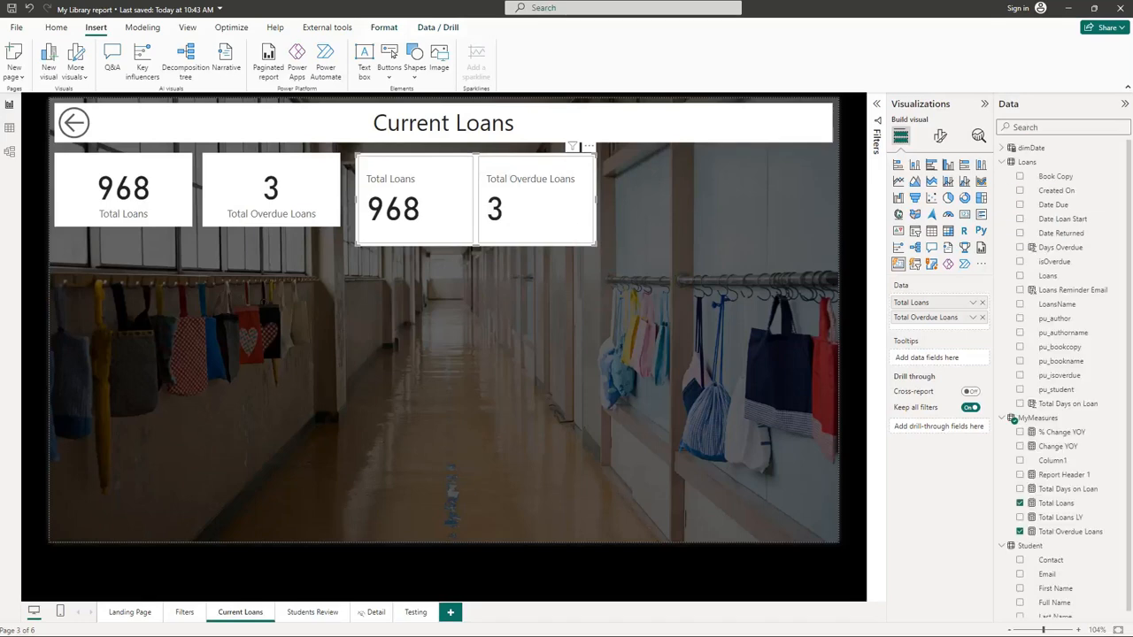
pyautogui.click(941, 136)
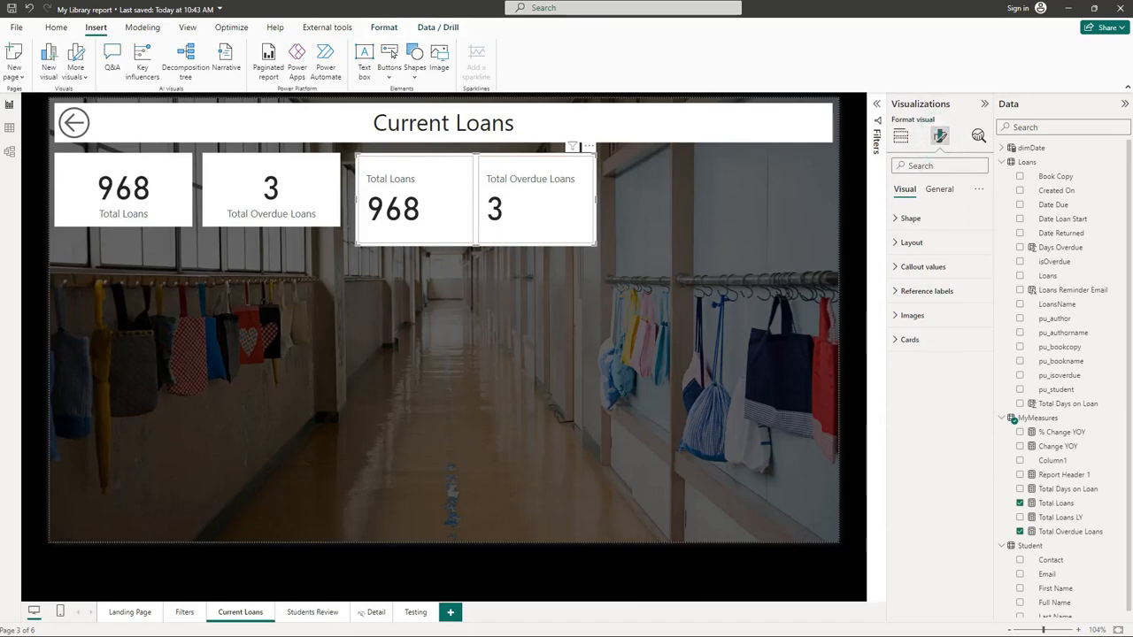
pyautogui.click(898, 267)
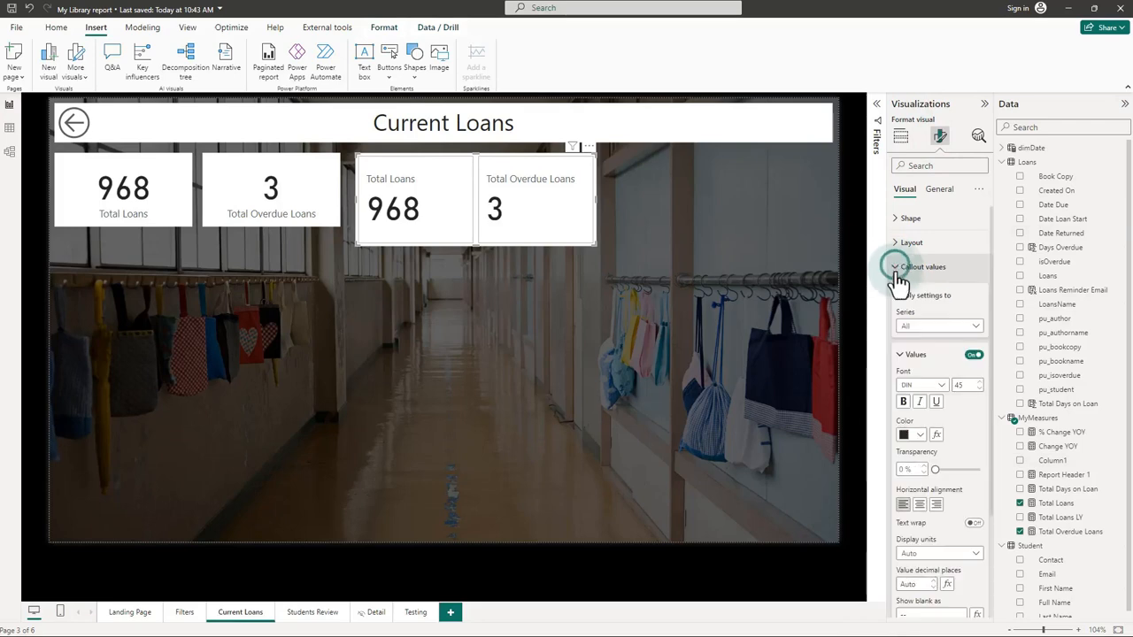
pyautogui.click(920, 505)
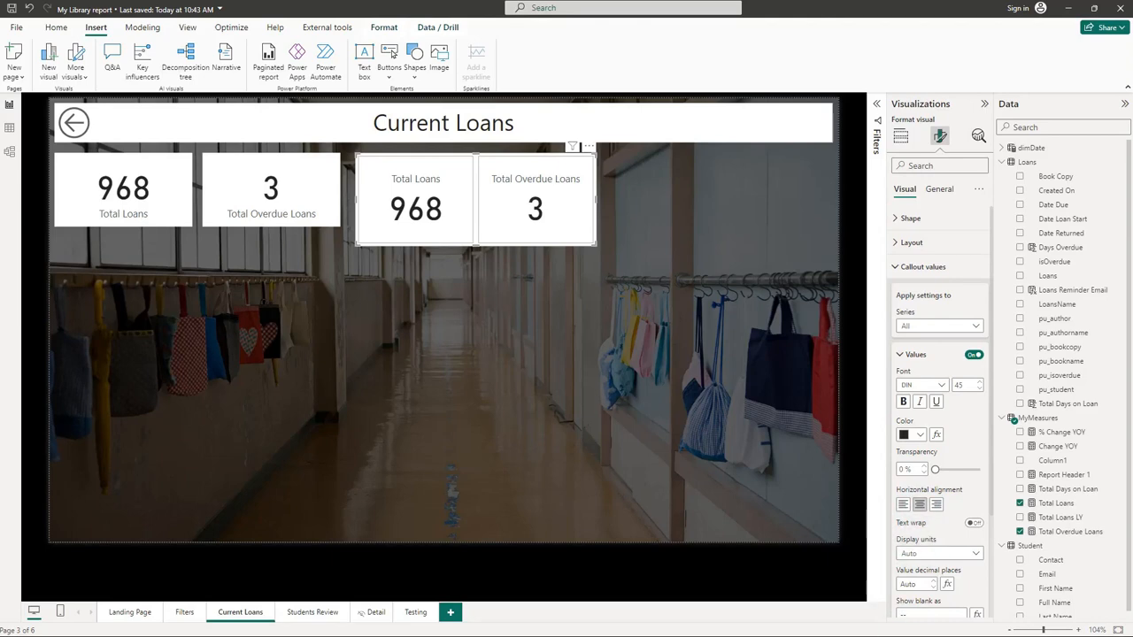
# Step: Reduce the new two-value card's height to match the two single cards beside it
pyautogui.click(475, 241)
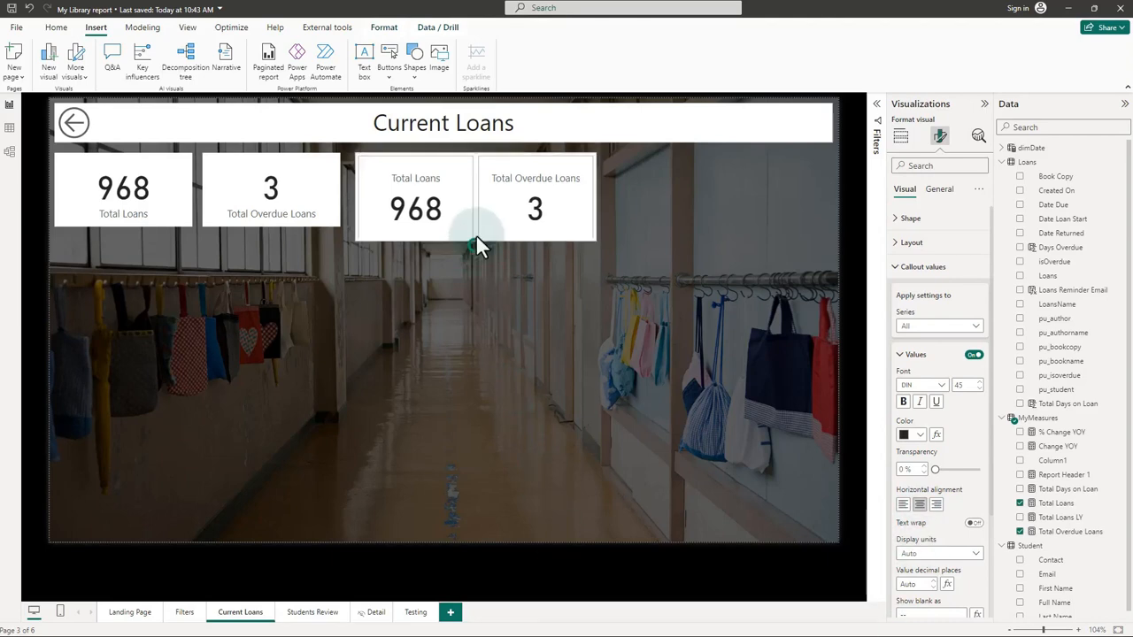
pyautogui.click(475, 222)
pyautogui.click(230, 216)
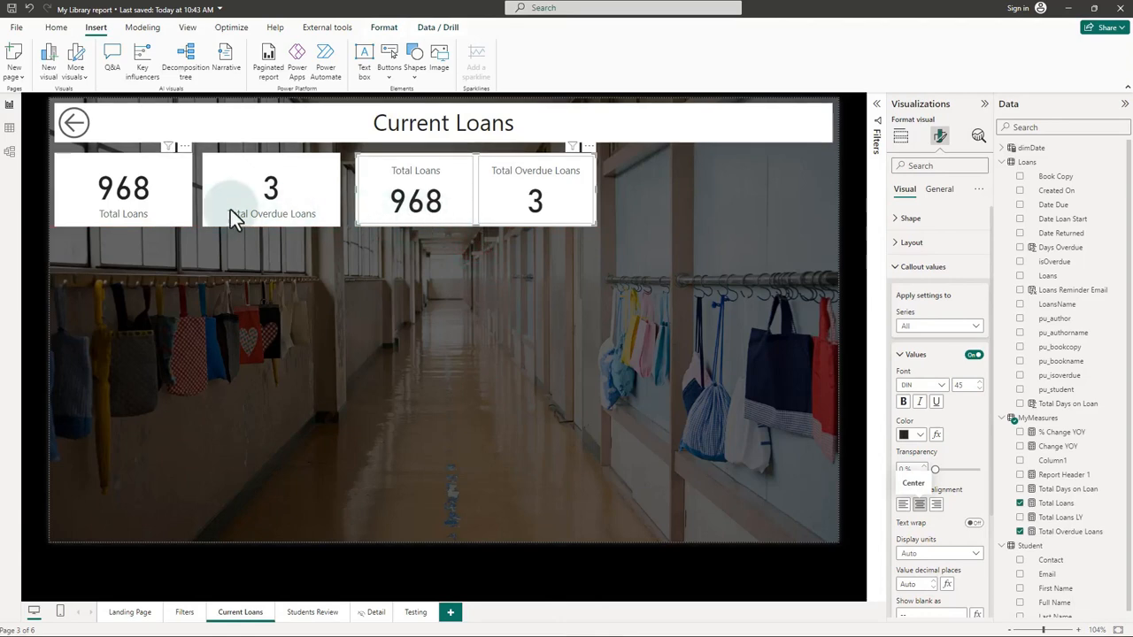
# Step: Delete the two single-value cards and move the two-value card to the page's left edge, directly below the title
pyautogui.click(146, 216)
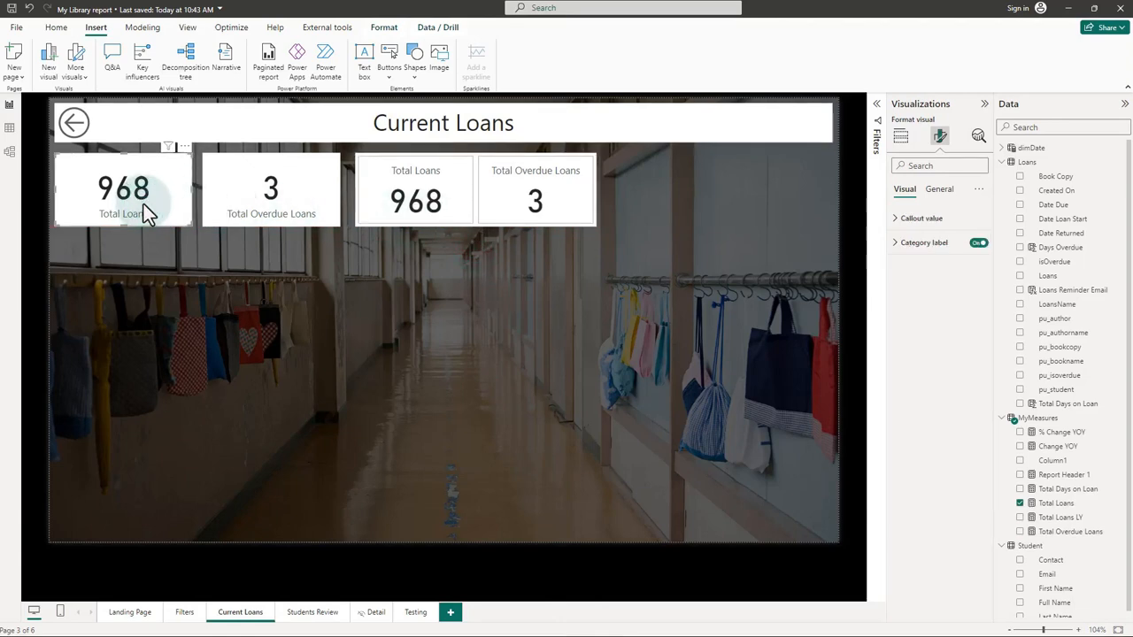
pyautogui.press('Delete')
pyautogui.click(247, 205)
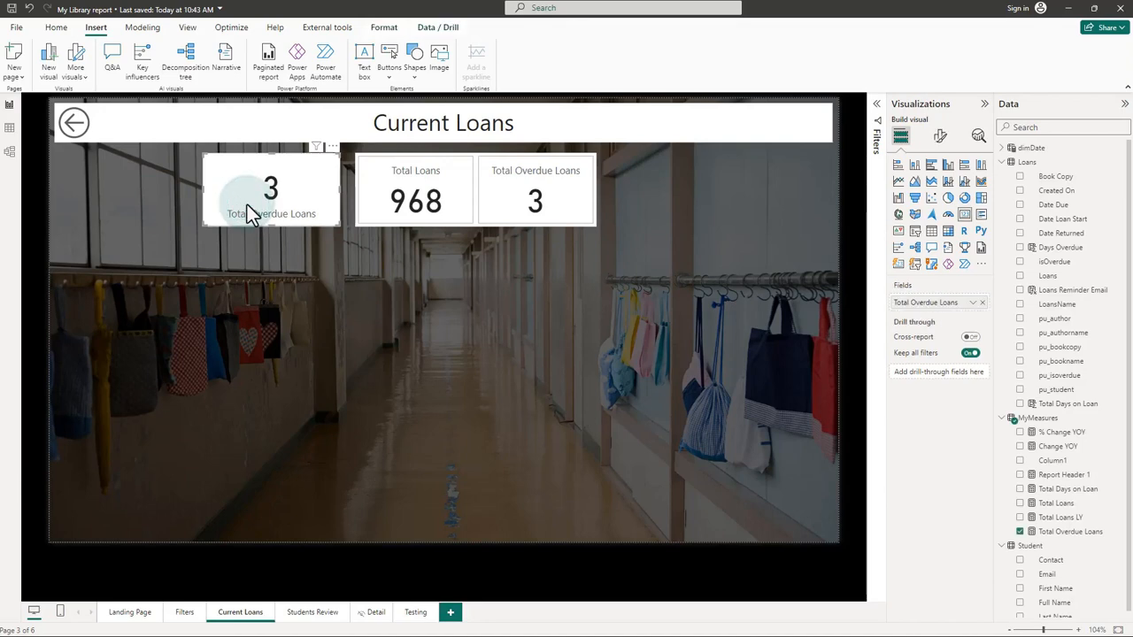
pyautogui.press('Delete')
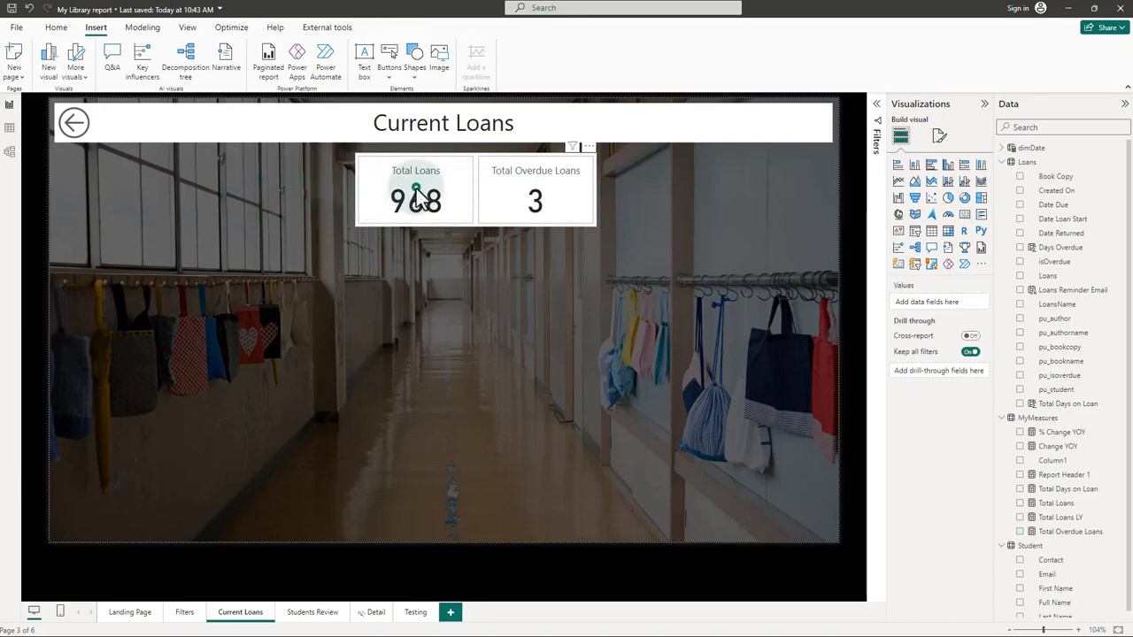
pyautogui.moveTo(323, 200); pyautogui.dragTo(116, 183)
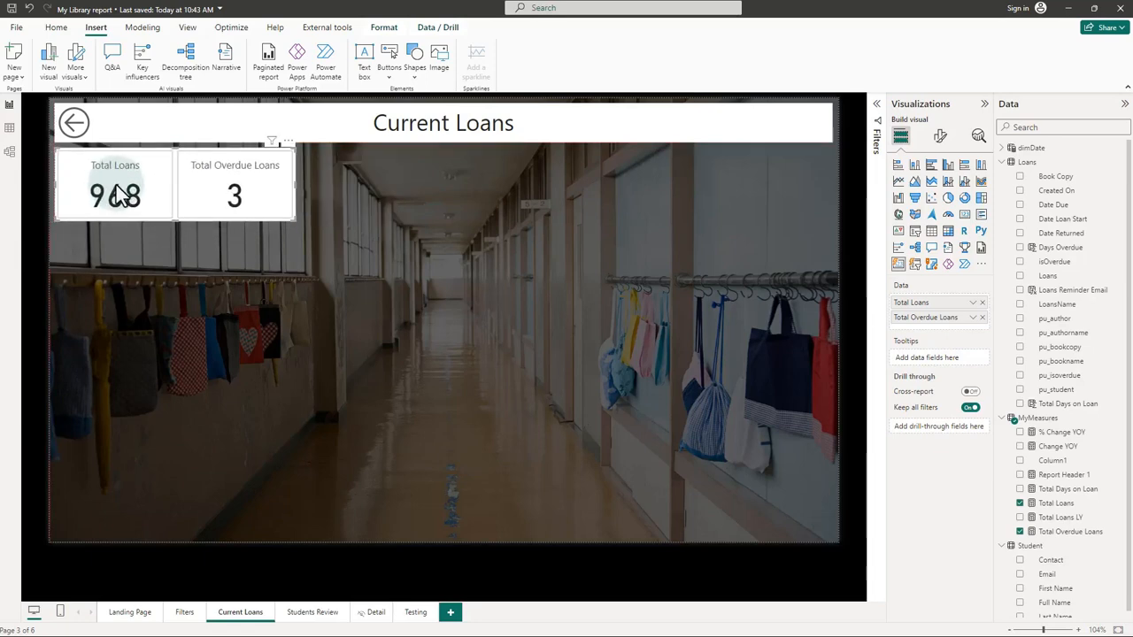
# Step: Change the shape of the two-value card's tiles to Rounded Rectangle
pyautogui.click(940, 135)
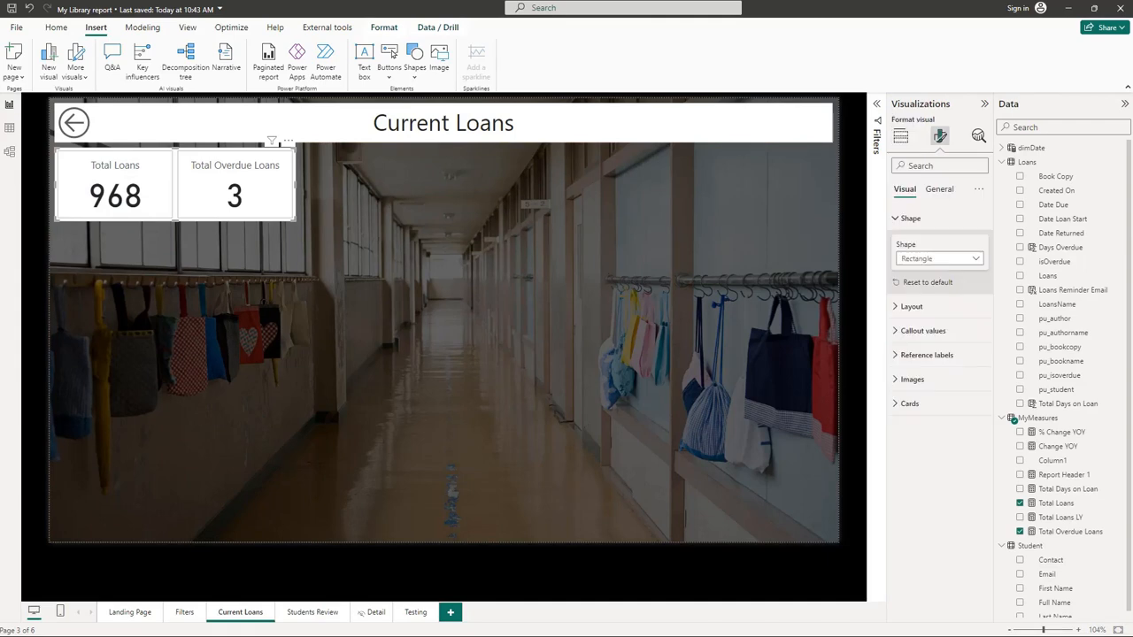
pyautogui.click(901, 220)
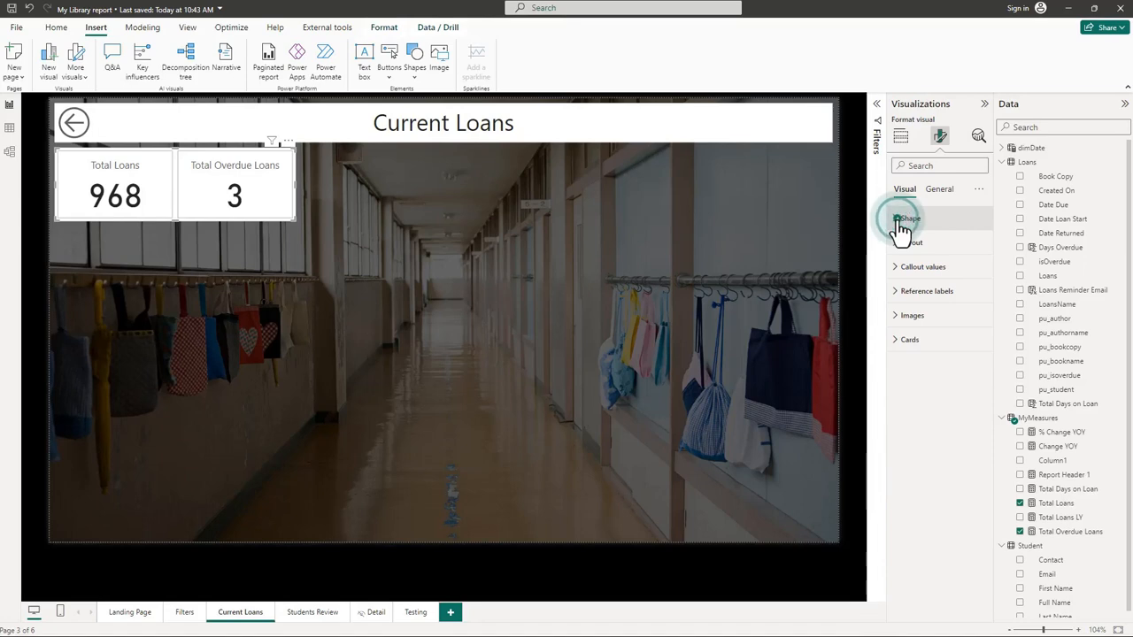
pyautogui.click(902, 219)
pyautogui.click(962, 259)
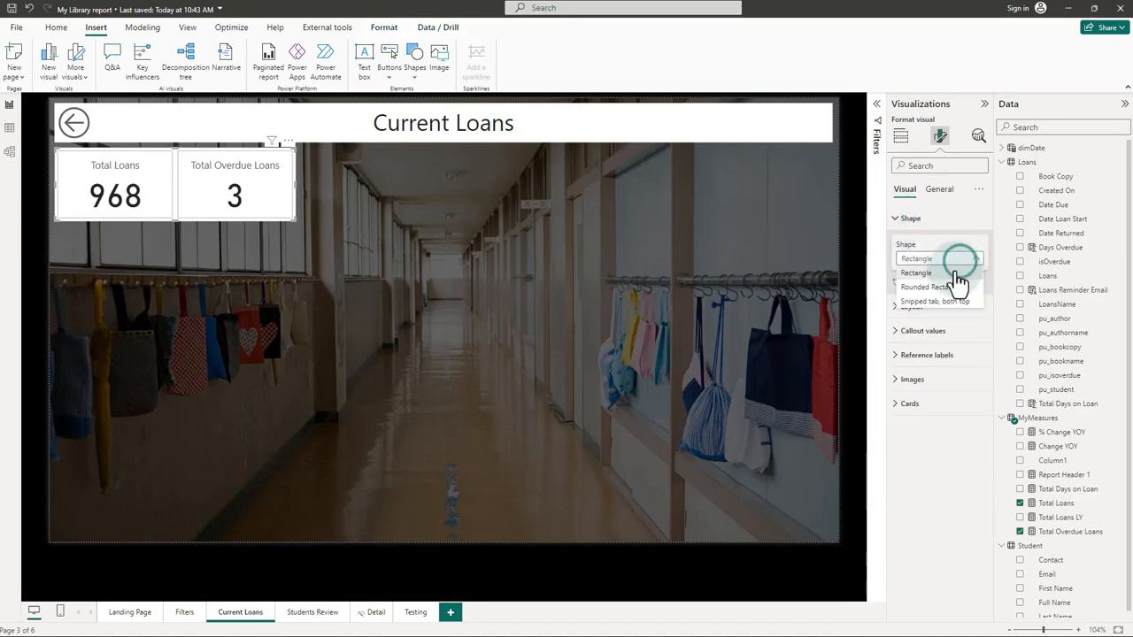
pyautogui.click(949, 289)
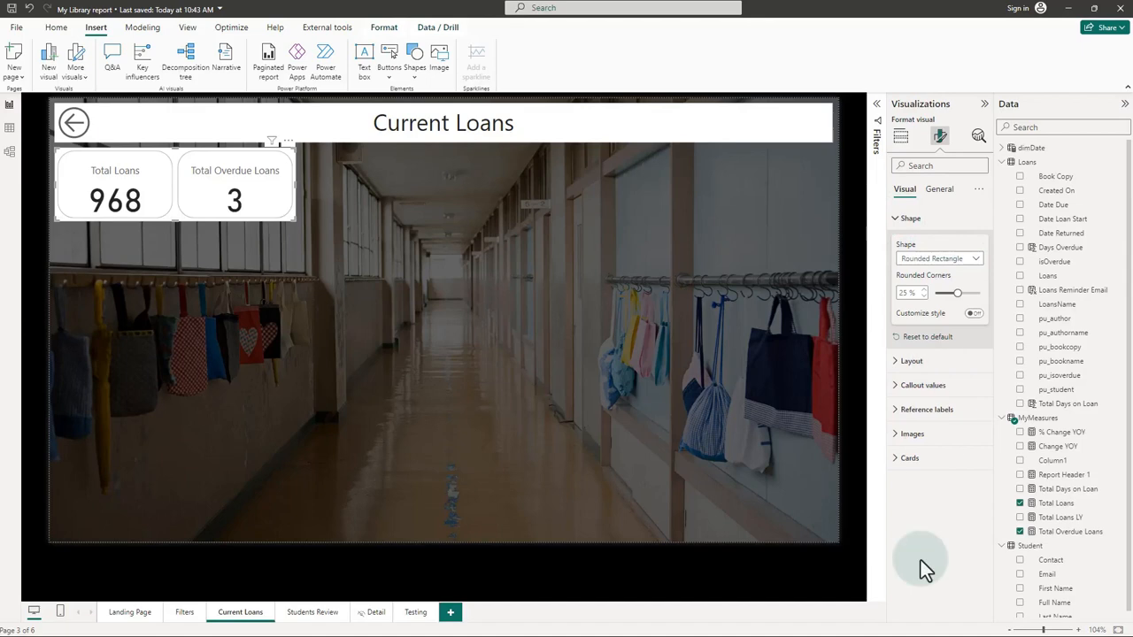
# Step: Try a callout value font size of 20 for the Total Loans series only
pyautogui.click(922, 386)
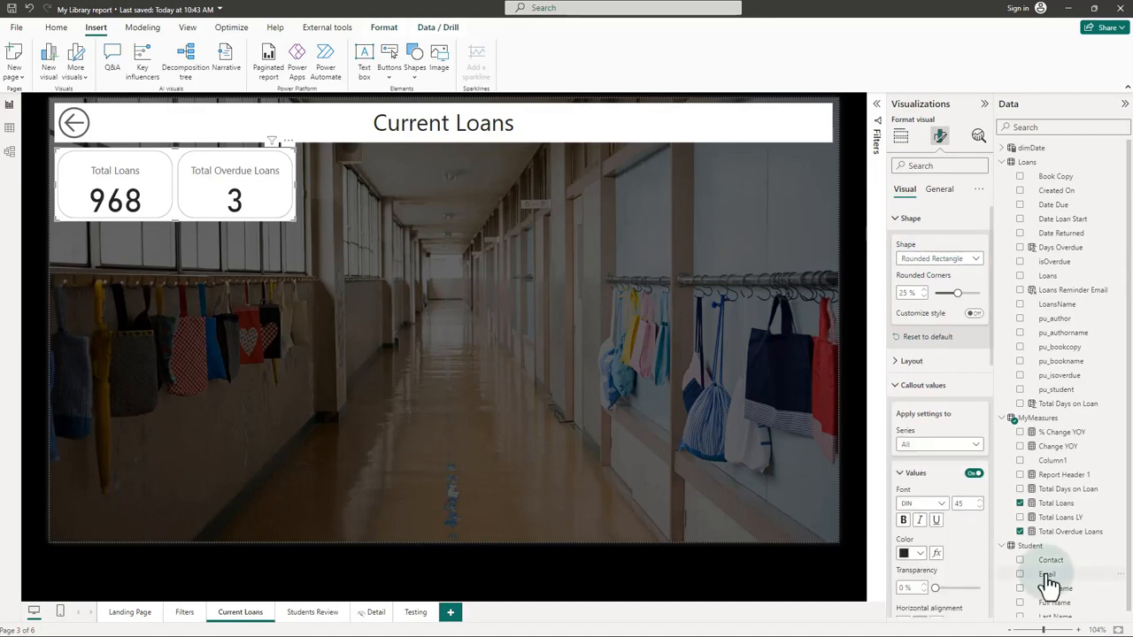
pyautogui.click(901, 363)
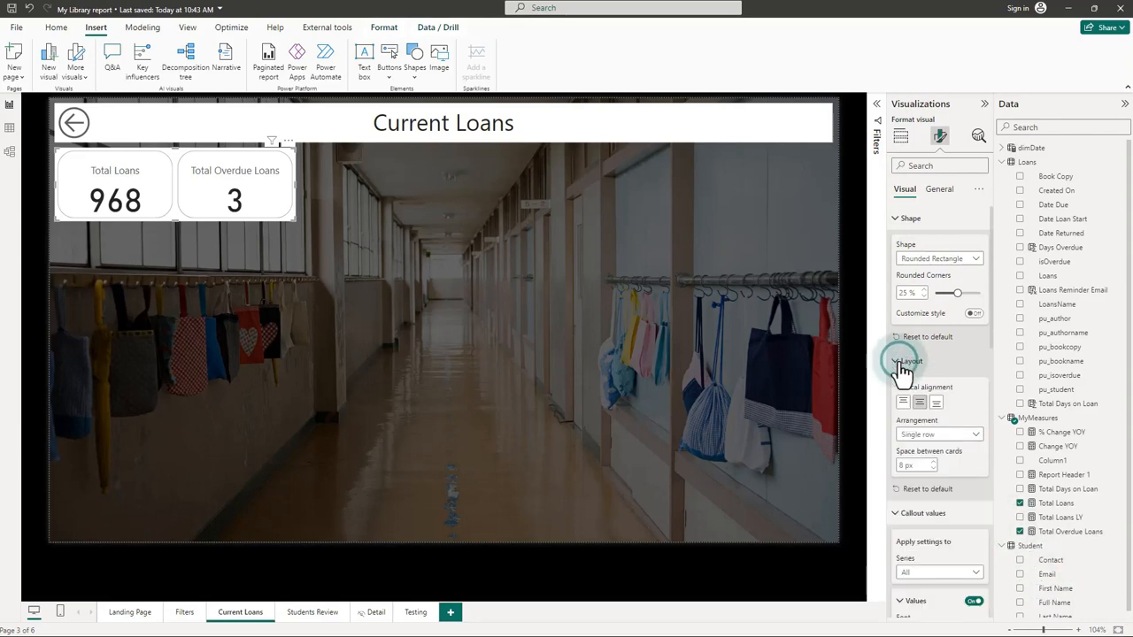
pyautogui.click(902, 363)
pyautogui.scroll(-2, 911, 390)
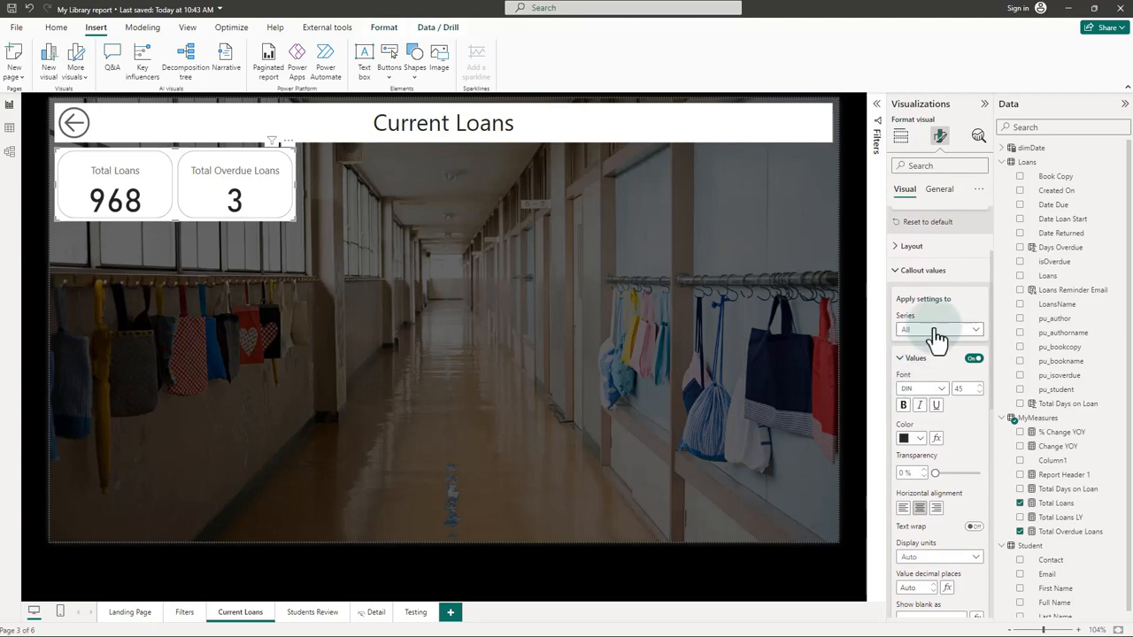
pyautogui.click(937, 332)
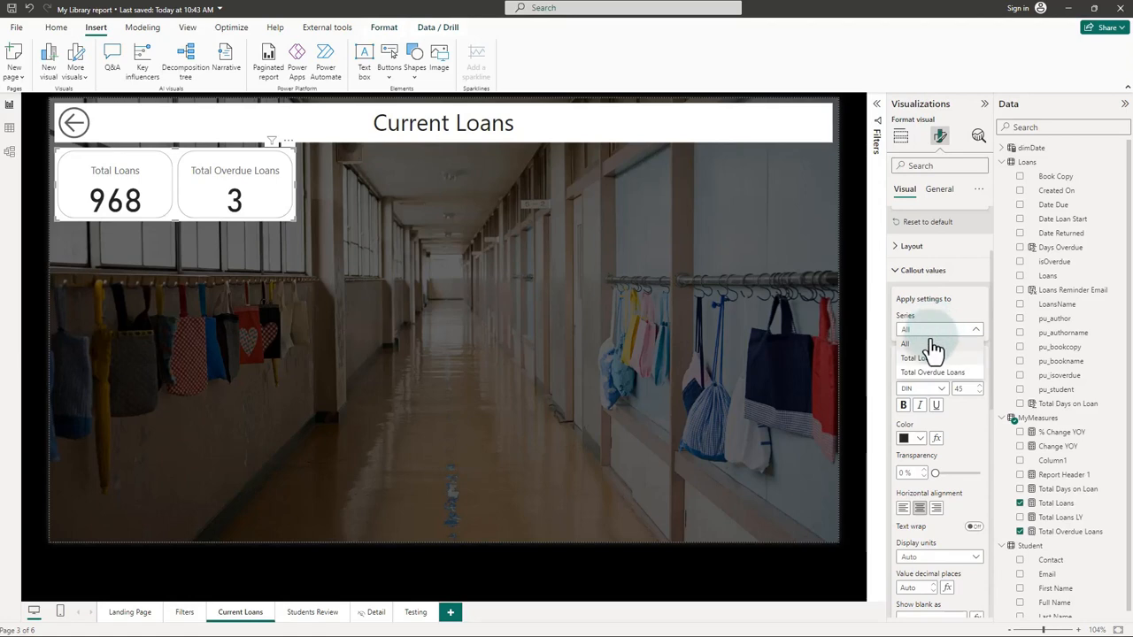
pyautogui.click(921, 359)
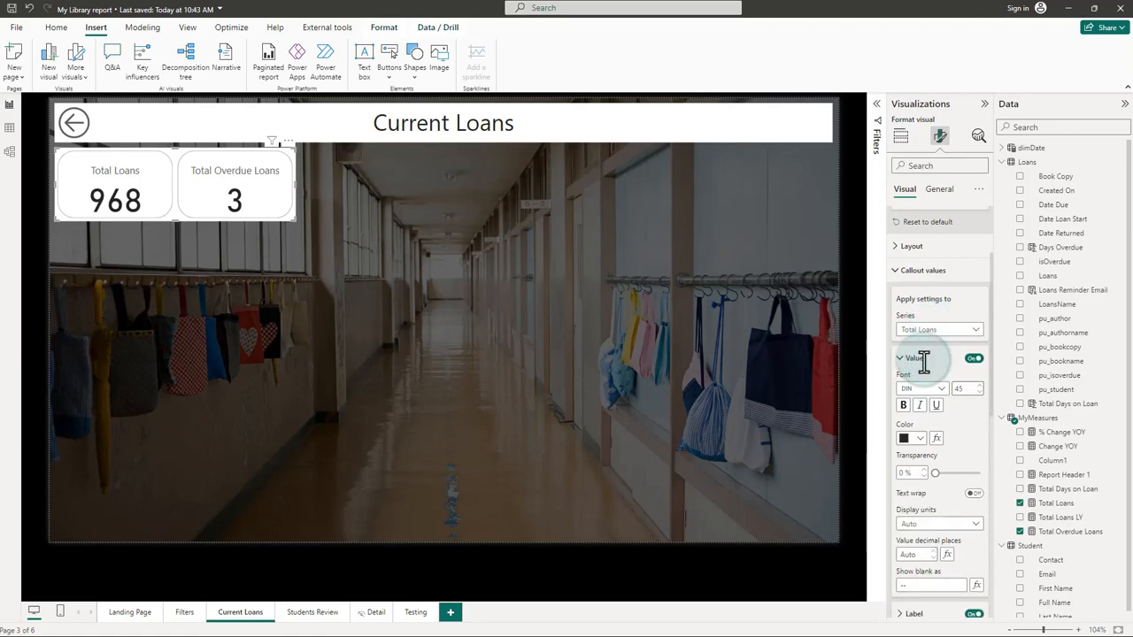
pyautogui.moveTo(973, 389); pyautogui.dragTo(947, 387)
pyautogui.write('20')
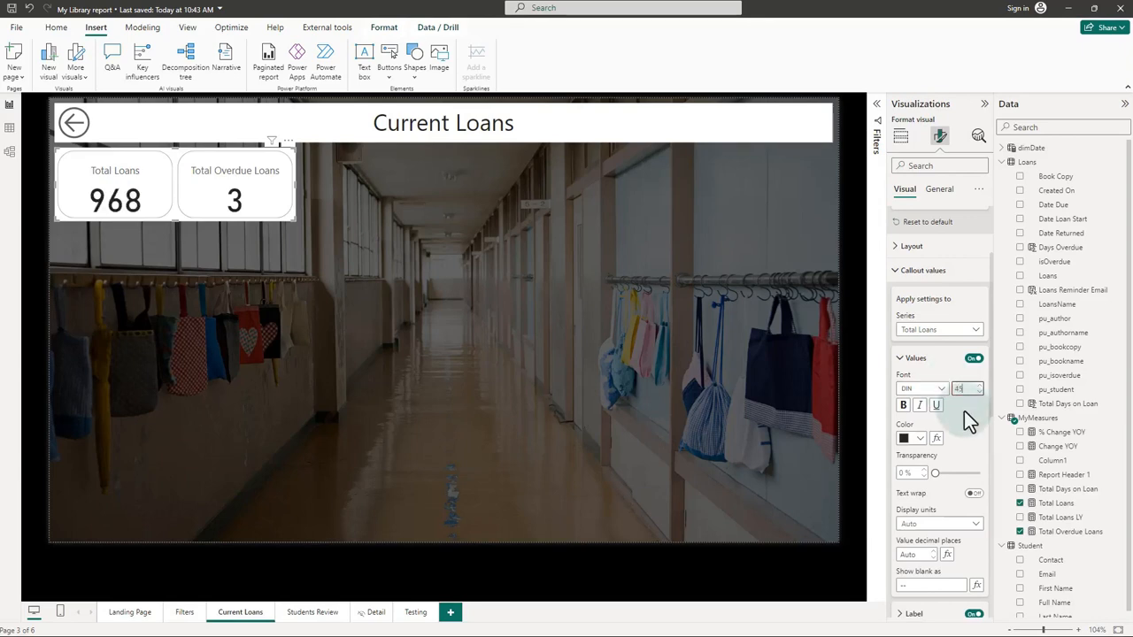
pyautogui.click(227, 317)
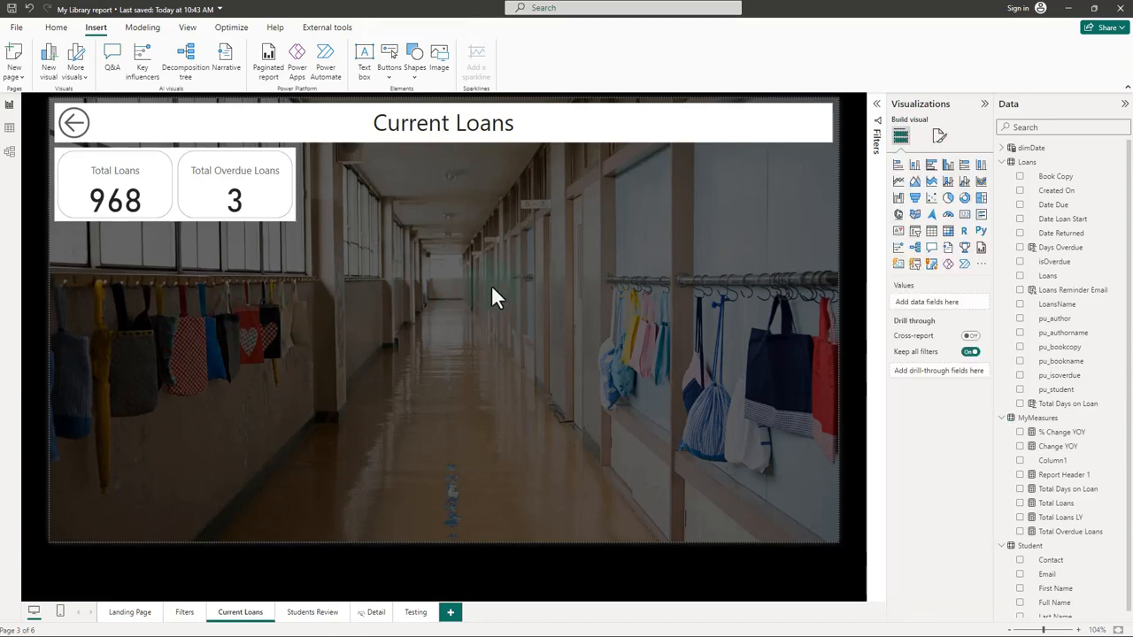
# Step: Insert a table visual below the card and enlarge it to span the title's width and fill the rest of the page
pyautogui.click(932, 237)
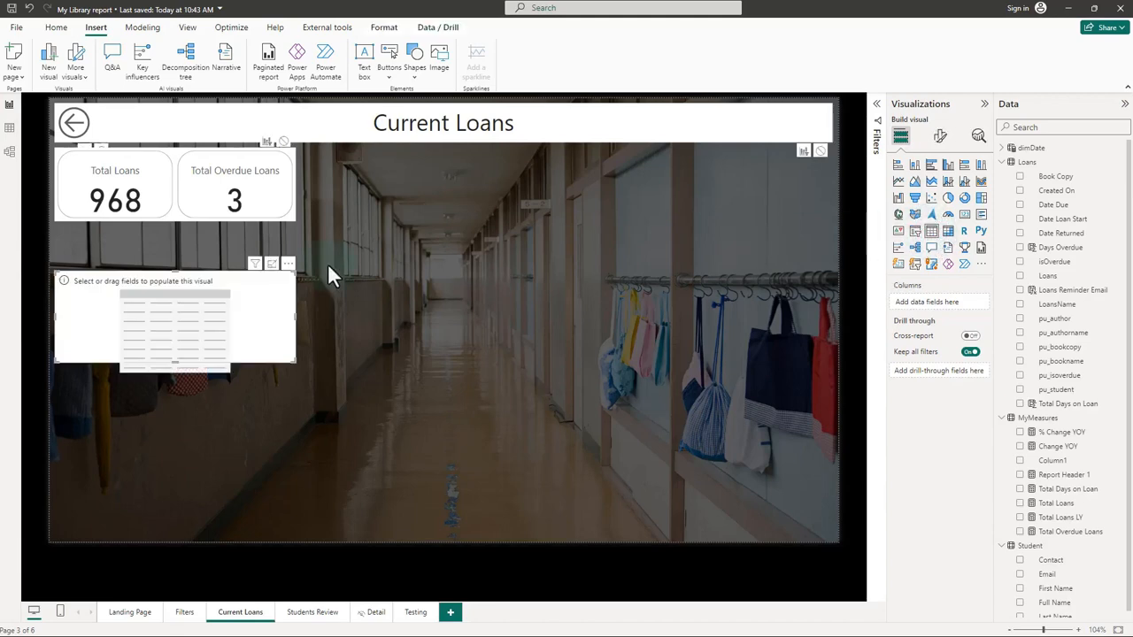
pyautogui.moveTo(176, 274); pyautogui.dragTo(177, 245)
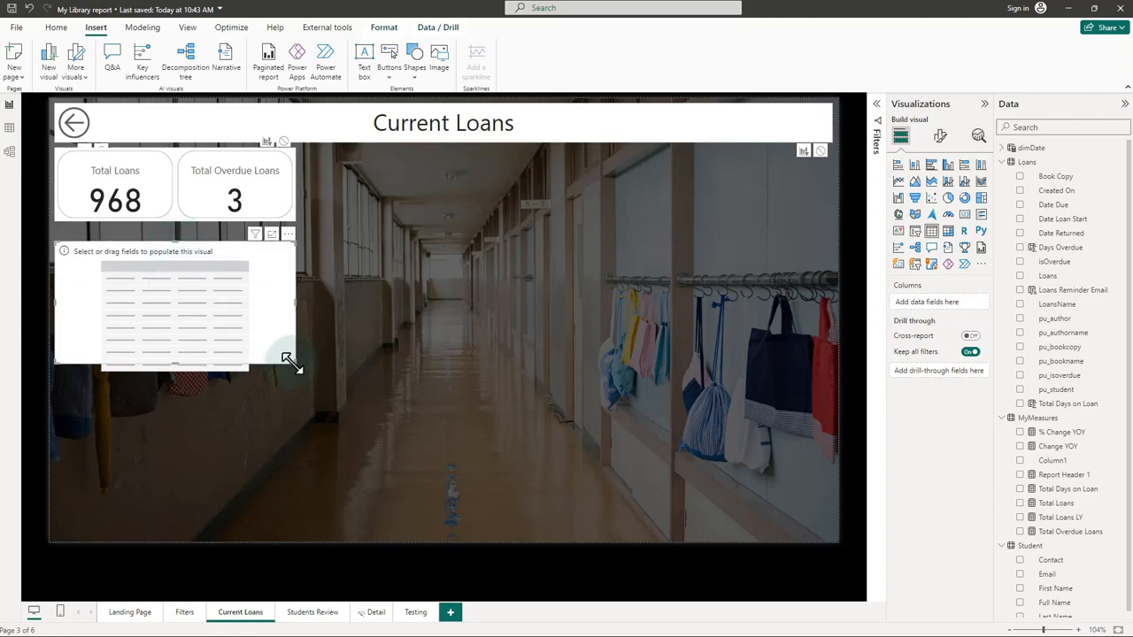
pyautogui.moveTo(295, 364); pyautogui.dragTo(828, 536)
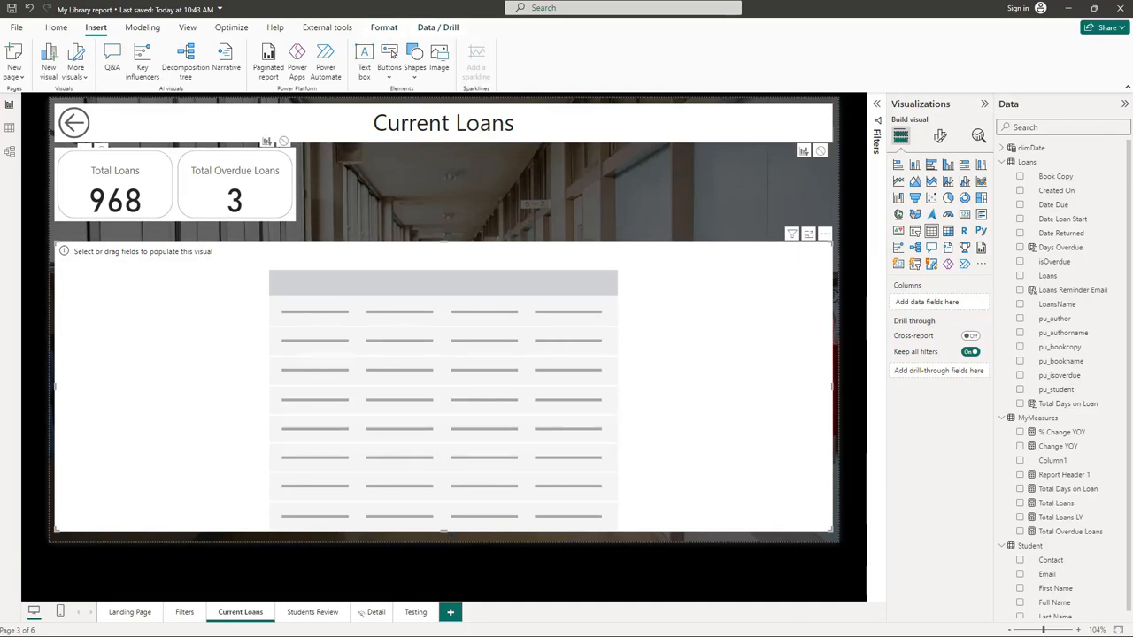
# Step: Add the LoansName, pu_bookname, Date Loan Start, Date Returned and Date Due fields to the table
pyautogui.click(1020, 304)
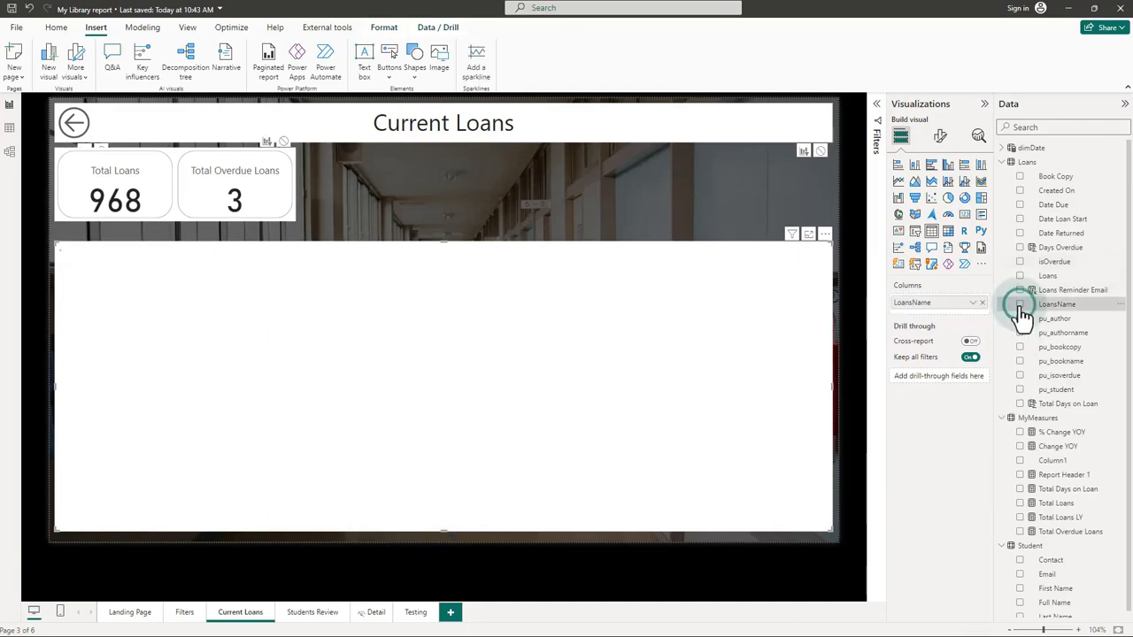
pyautogui.click(1020, 361)
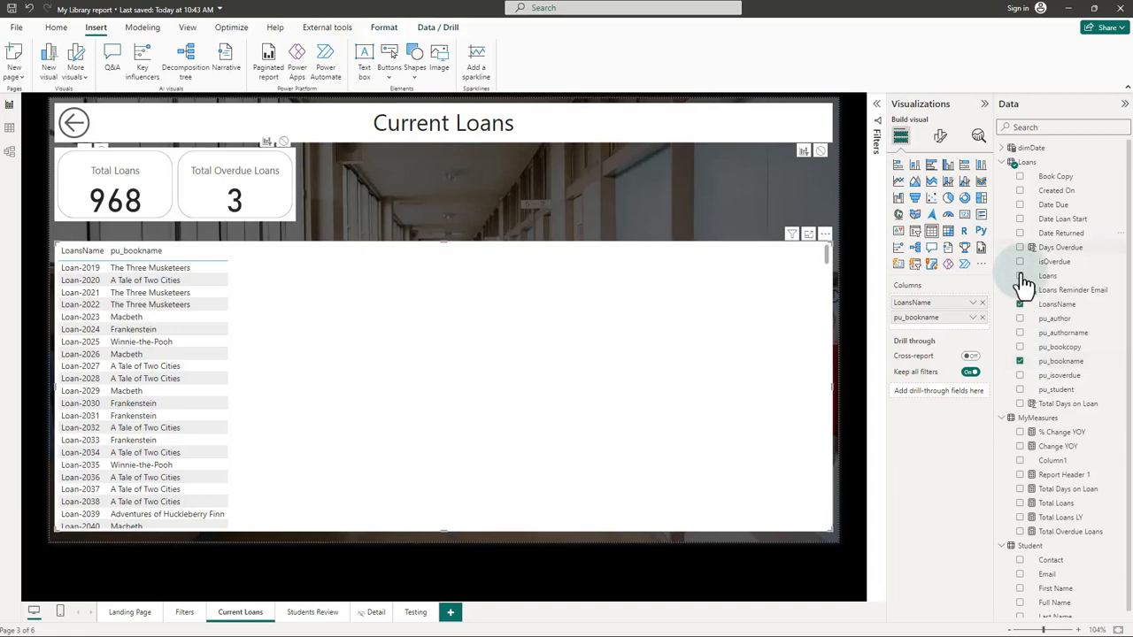
pyautogui.click(1020, 220)
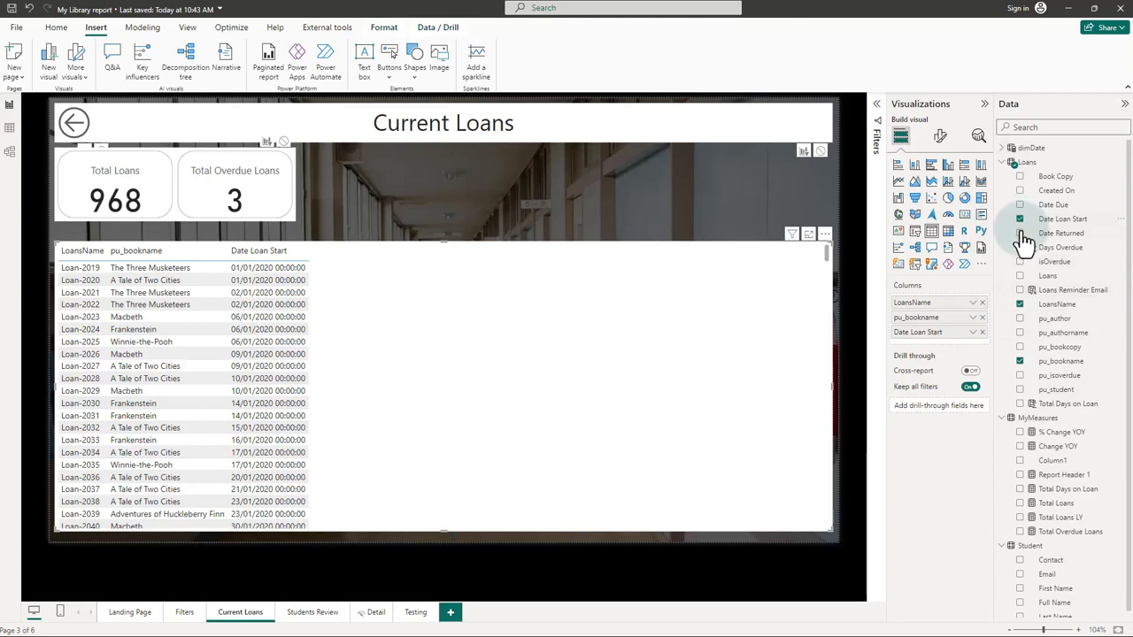
pyautogui.click(1021, 234)
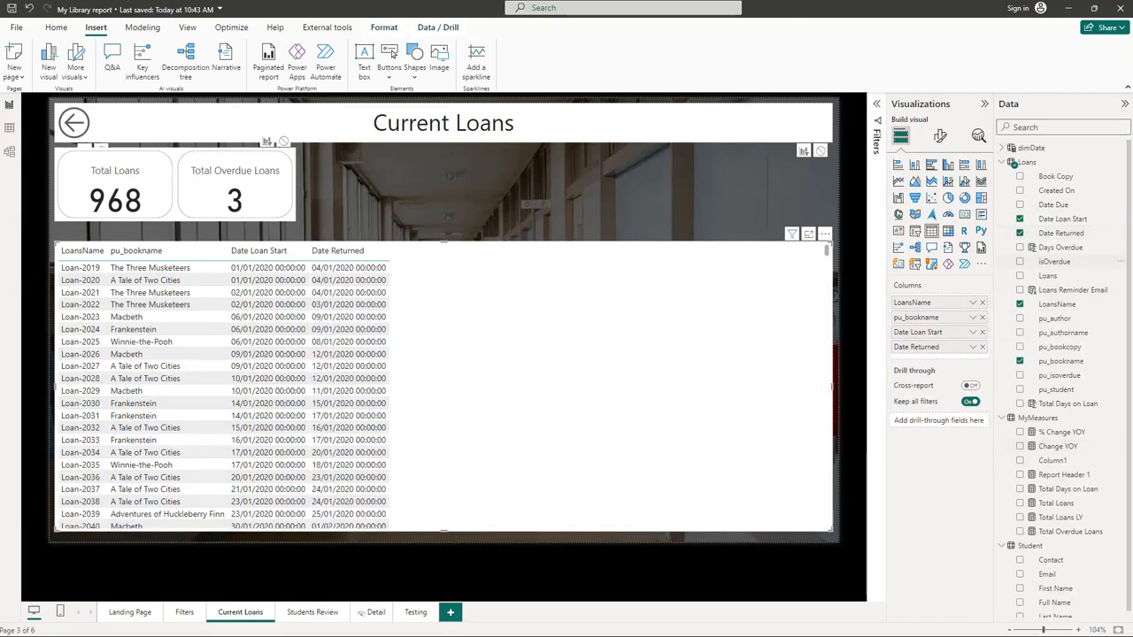
pyautogui.click(1020, 205)
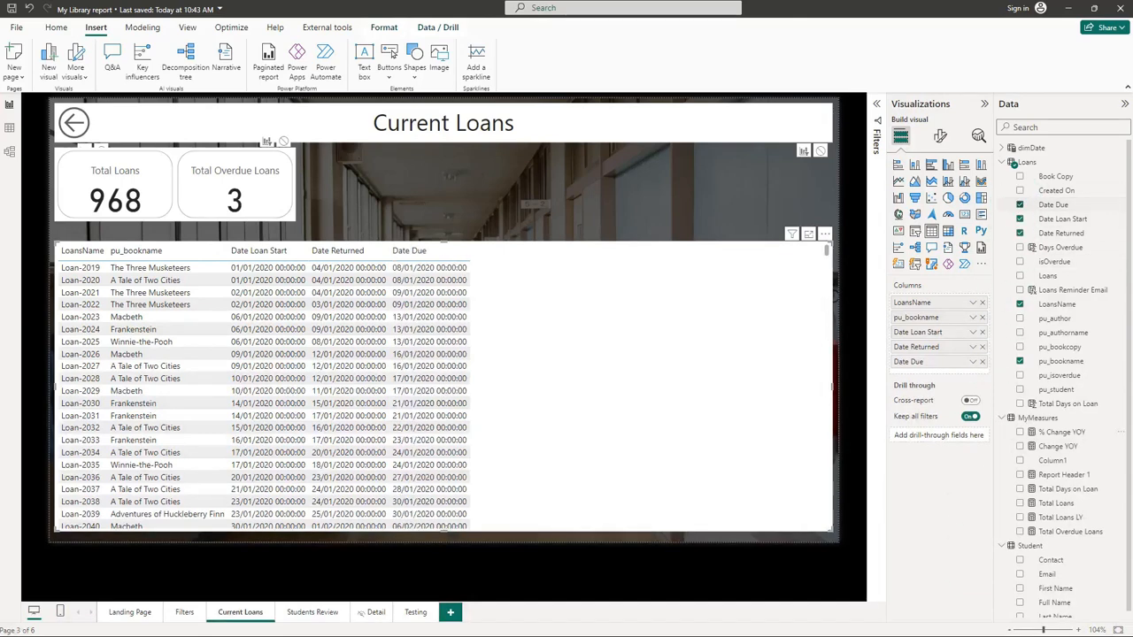
# Step: Find and add the Student table's Full Name field and the Loans table's pu_isoverdue field to the table visual
pyautogui.click(1038, 128)
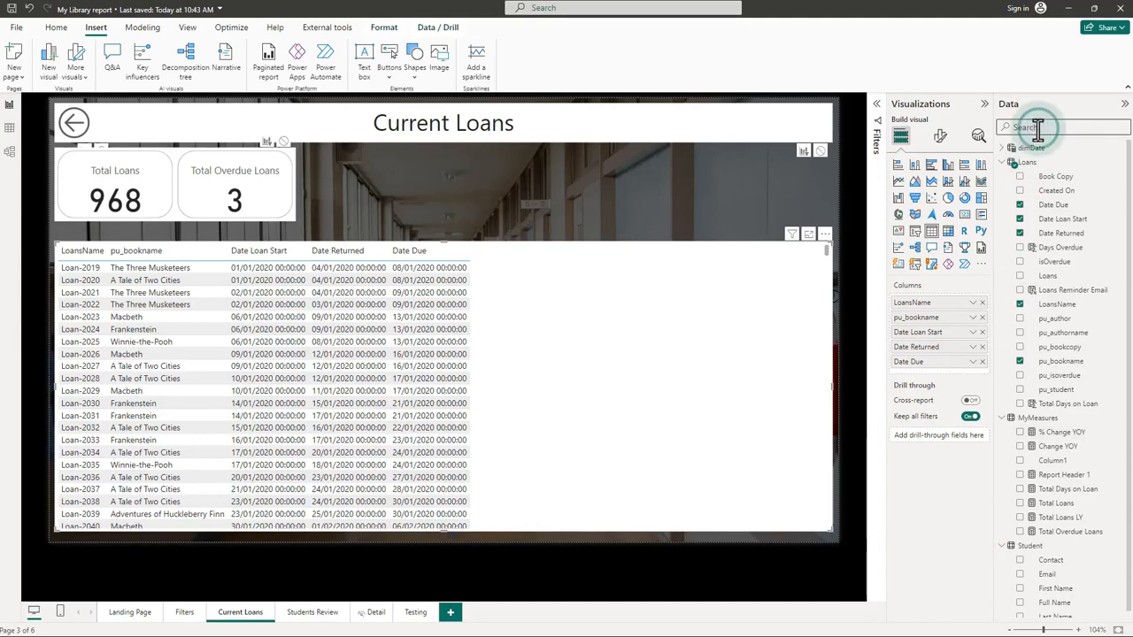
pyautogui.write('full')
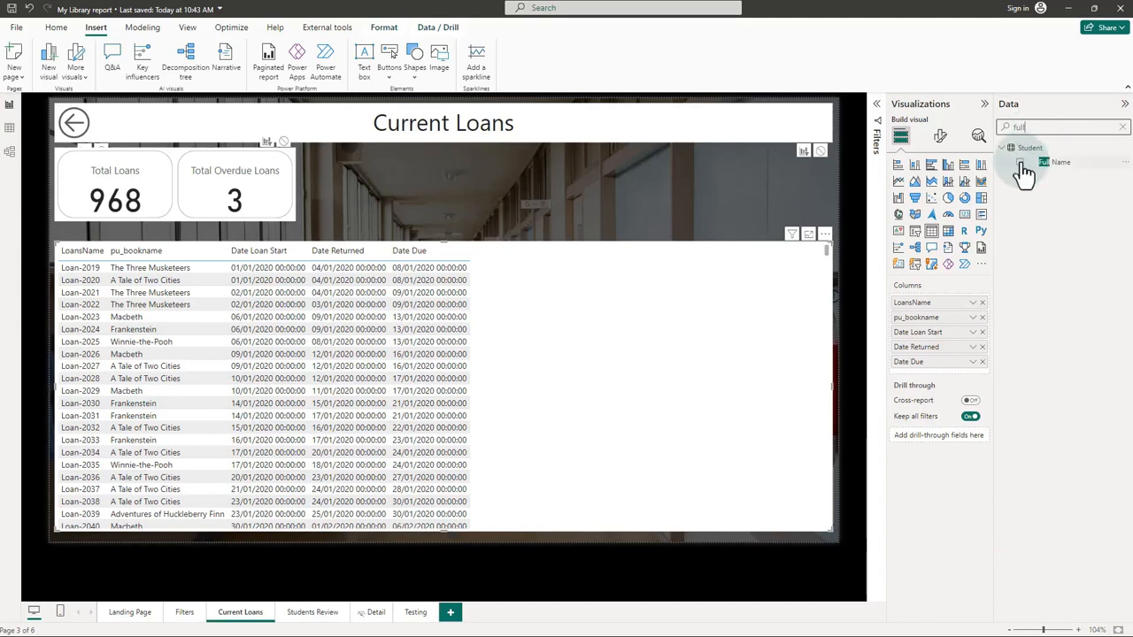
pyautogui.click(1021, 162)
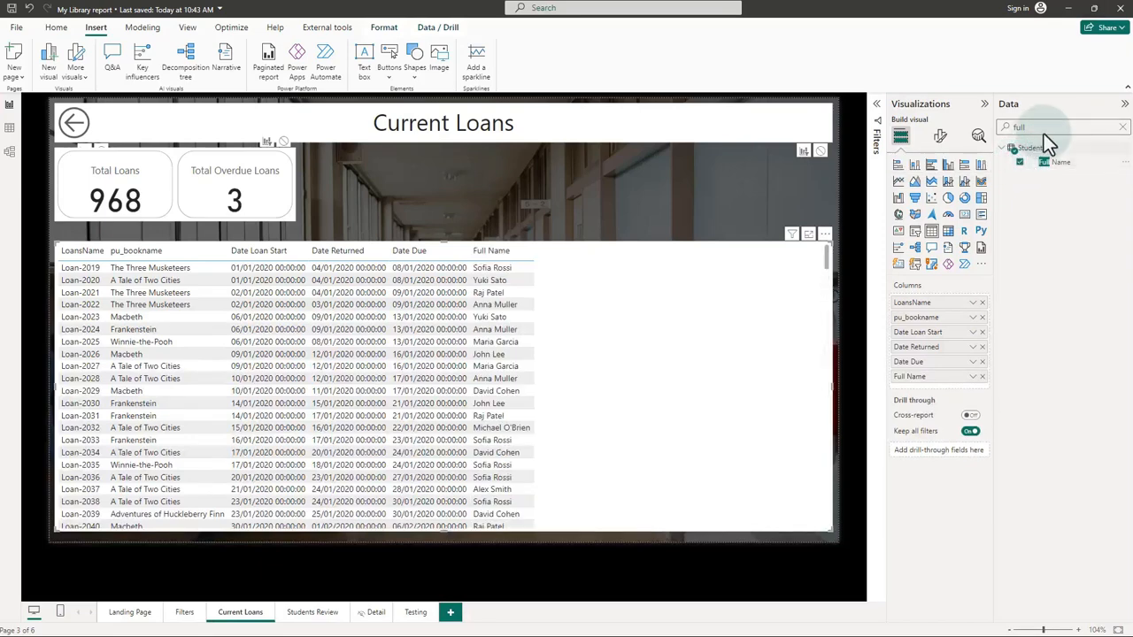
pyautogui.moveTo(1044, 132); pyautogui.dragTo(966, 124)
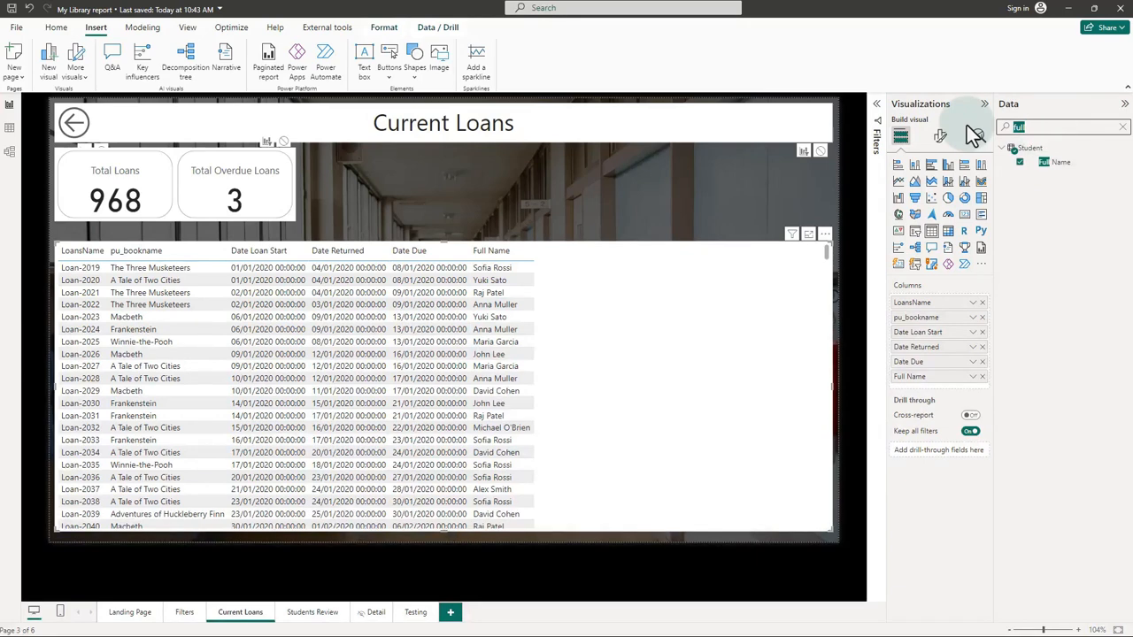
pyautogui.write('iso')
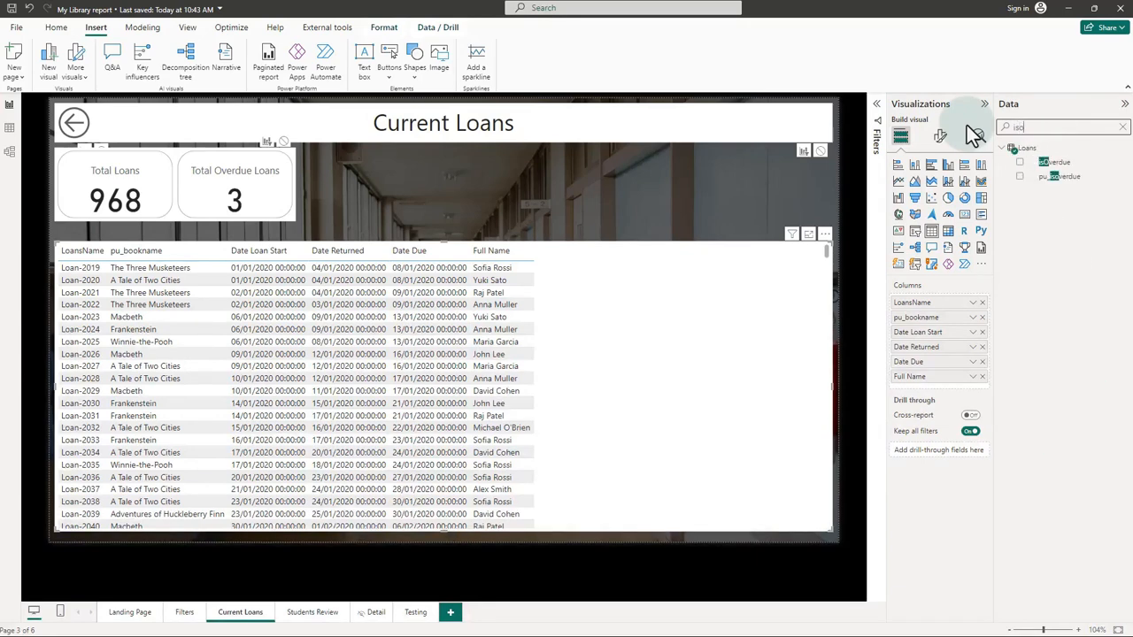
pyautogui.click(1021, 178)
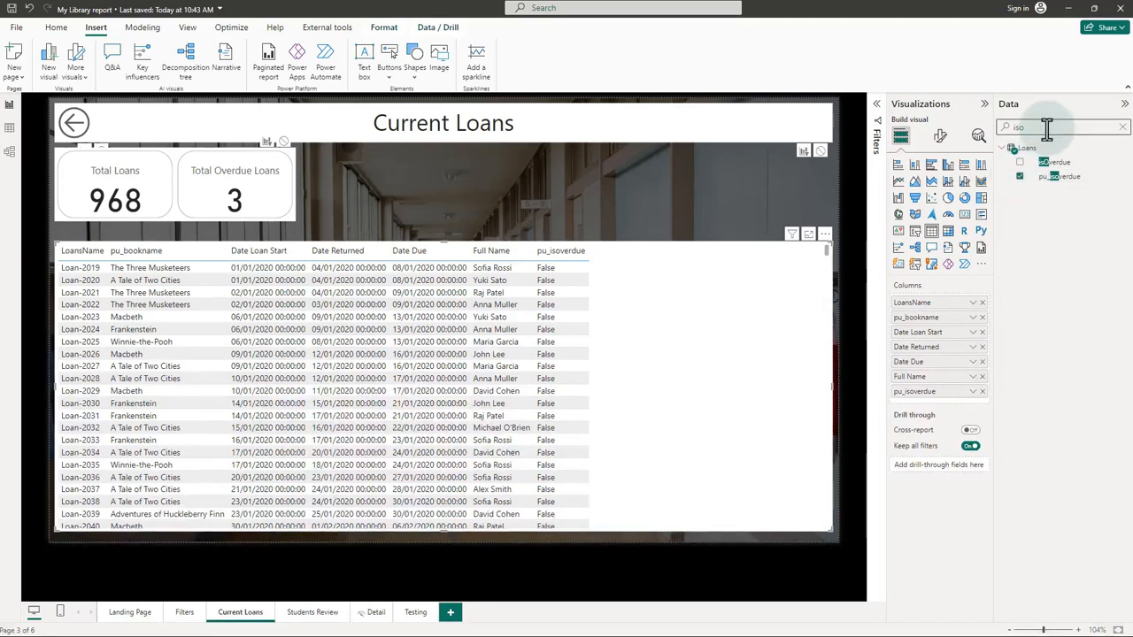
# Step: Find and add the Days Overdue and Loans Reminder Email fields from the Loans table to the table visual
pyautogui.moveTo(1046, 129); pyautogui.dragTo(953, 129)
pyautogui.write('days')
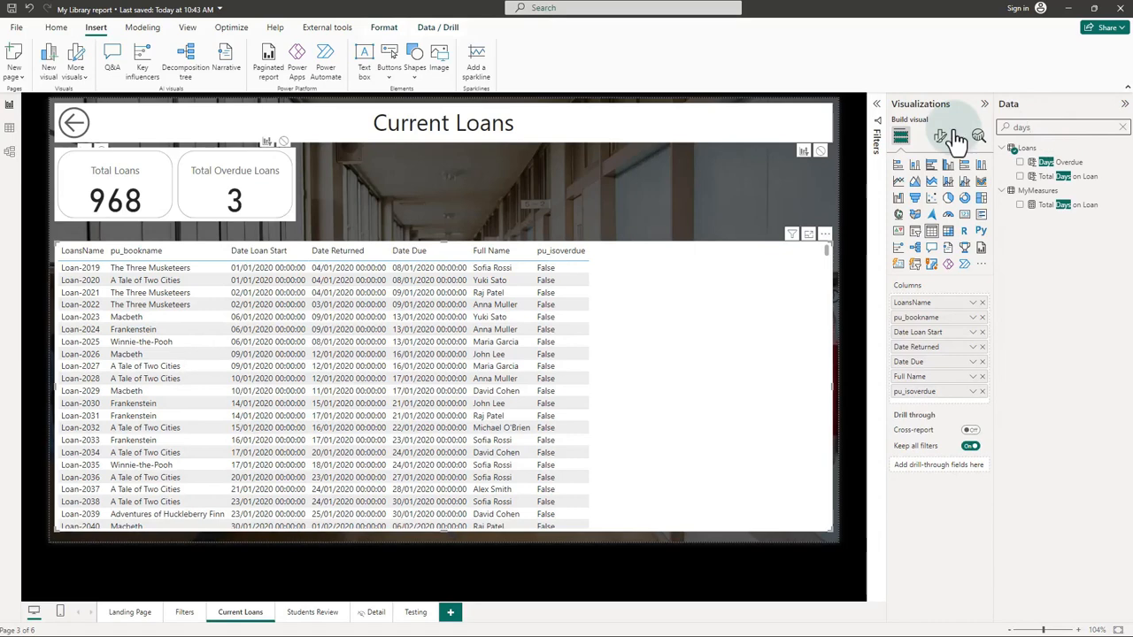
pyautogui.click(1020, 162)
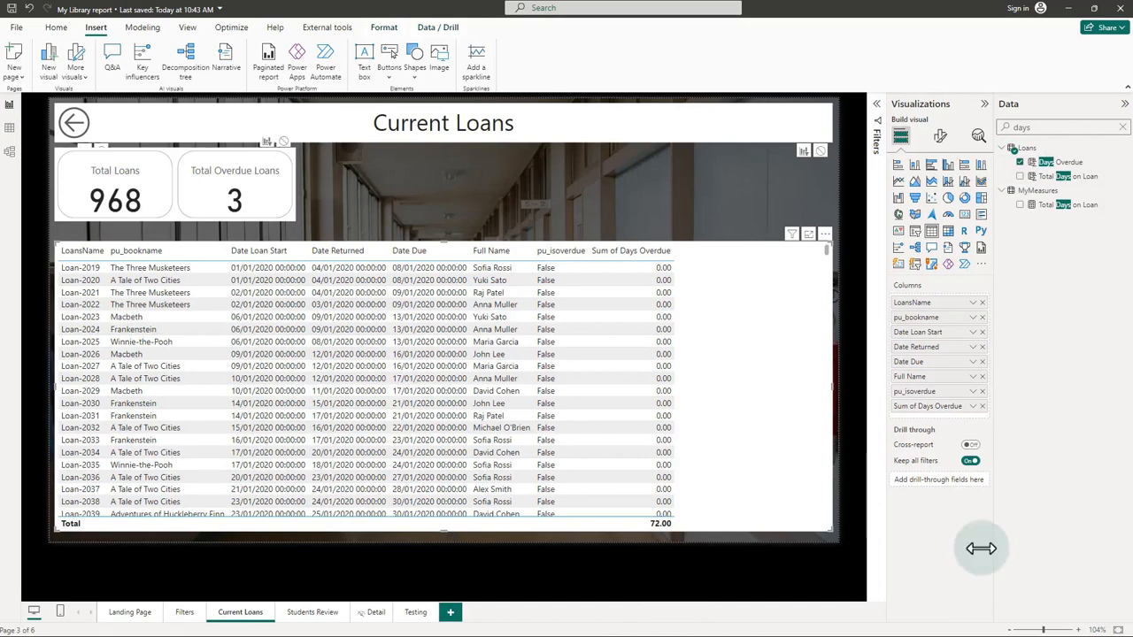
pyautogui.doubleClick(1044, 126)
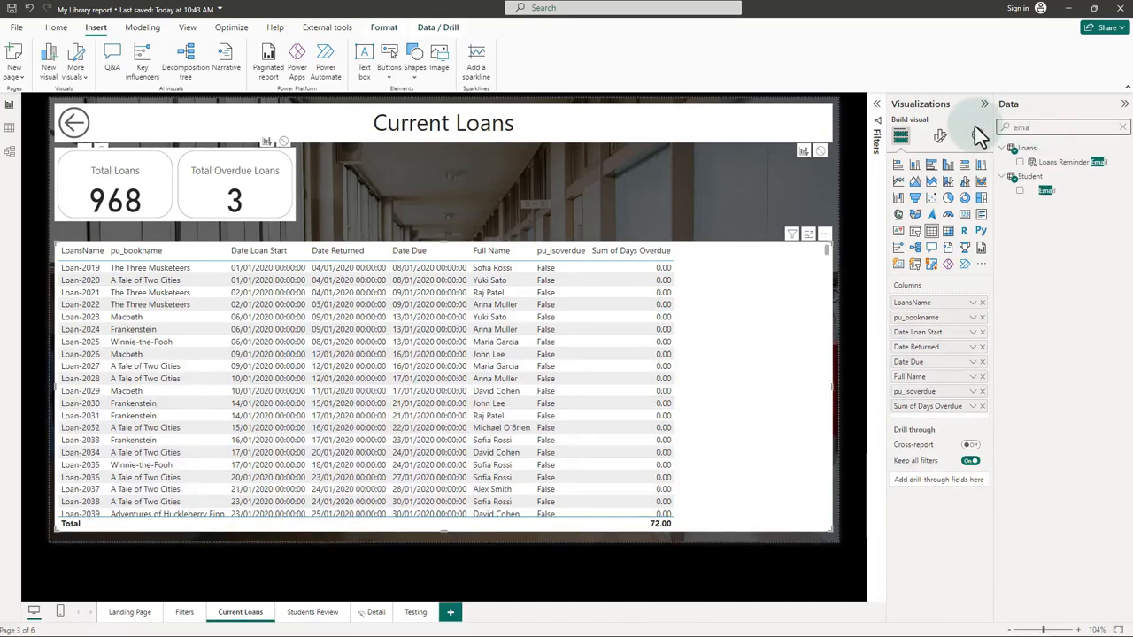
pyautogui.write('ema')
pyautogui.click(1019, 163)
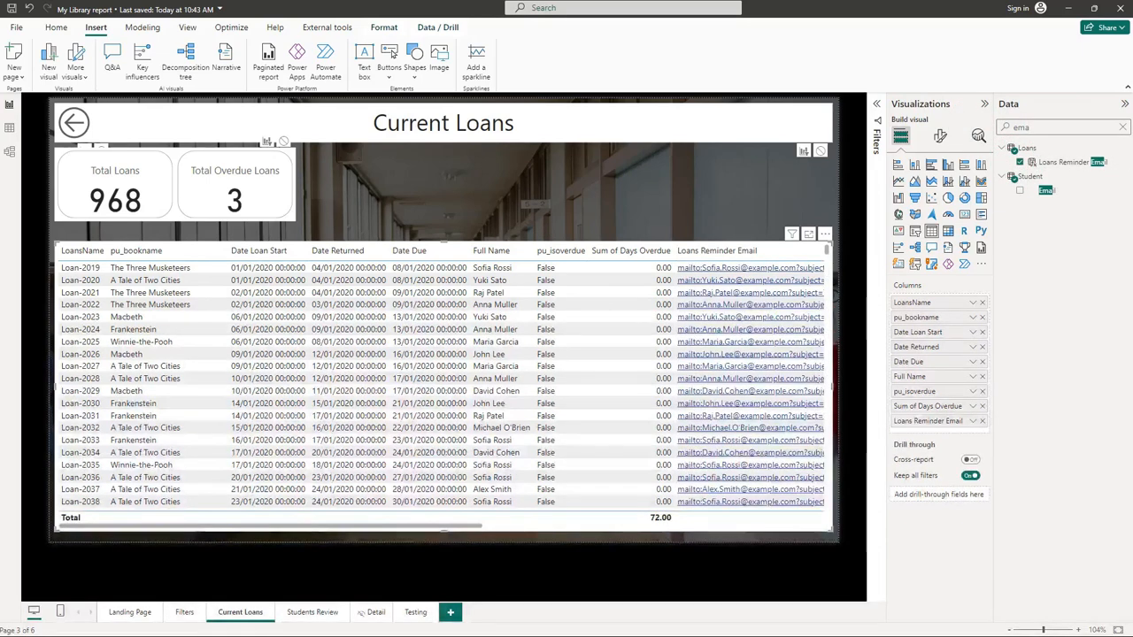
# Step: Find the Total Days on Loan measure in MyMeasures and add it to the table visual
pyautogui.doubleClick(1035, 127)
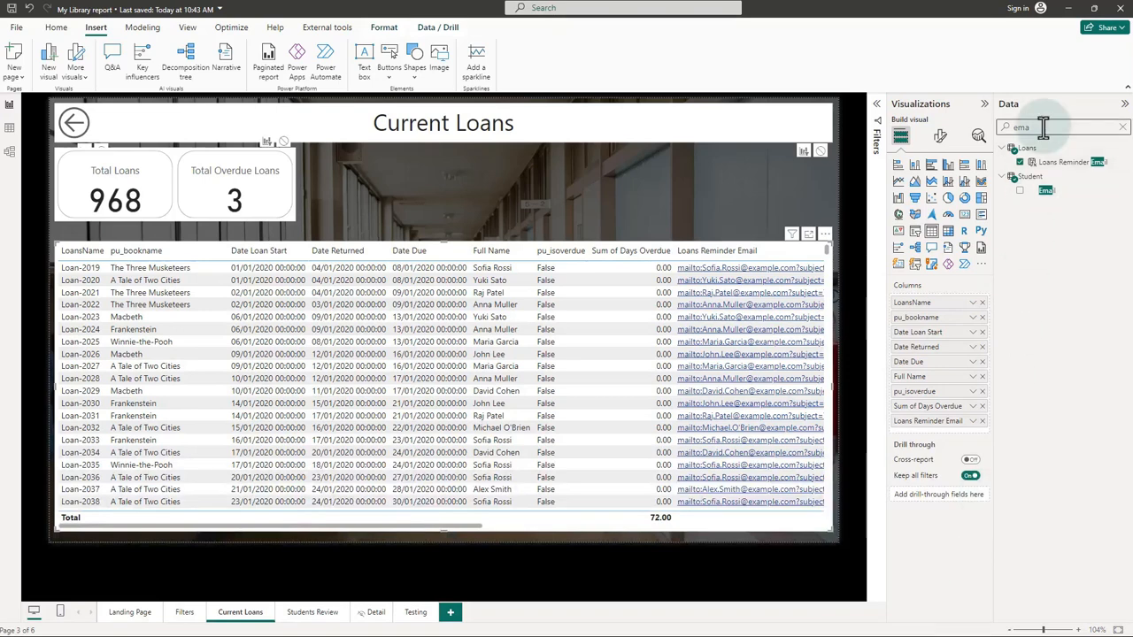
pyautogui.write('tot')
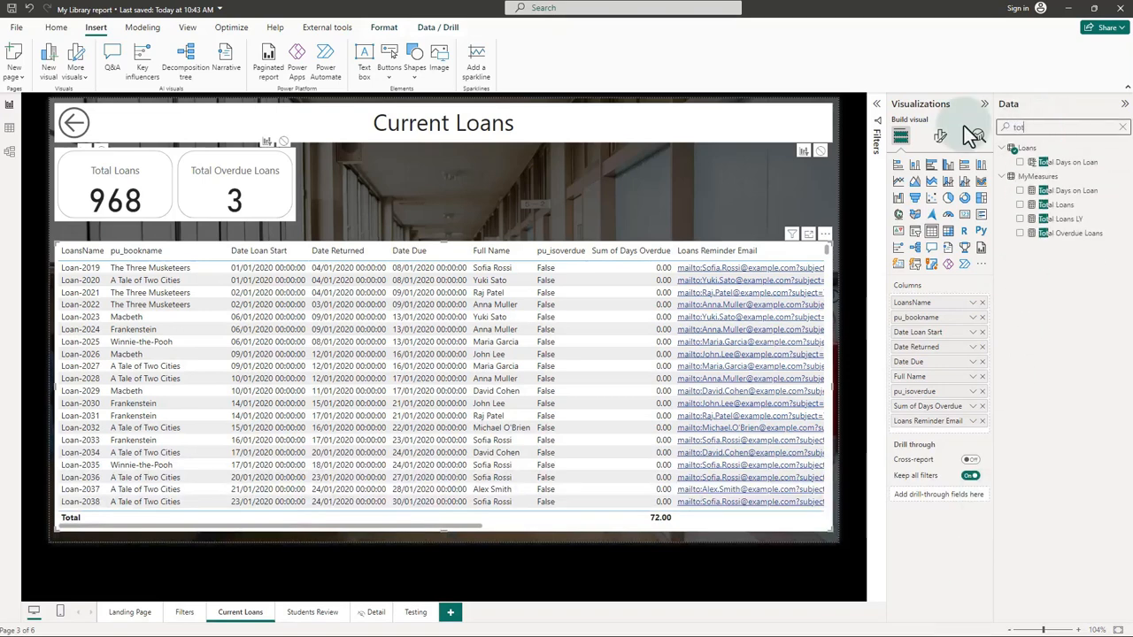
pyautogui.click(1020, 190)
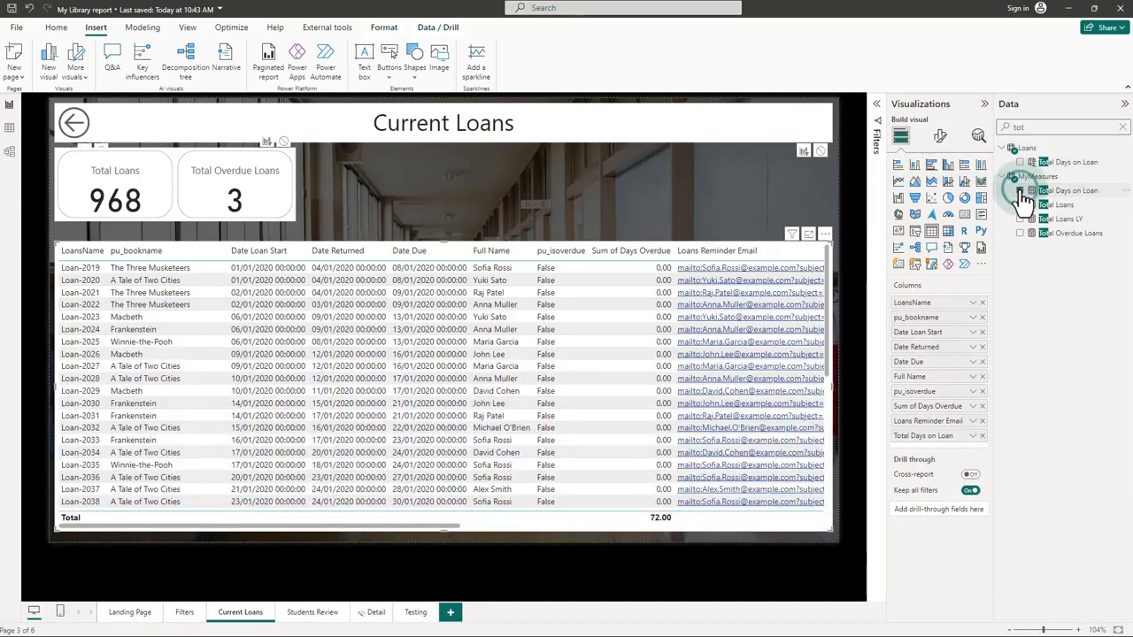
# Step: Find the Loans table's Date Due field and set its format to 14 March 2001 (dd mmmm yyyy)
pyautogui.doubleClick(1043, 127)
pyautogui.write('date')
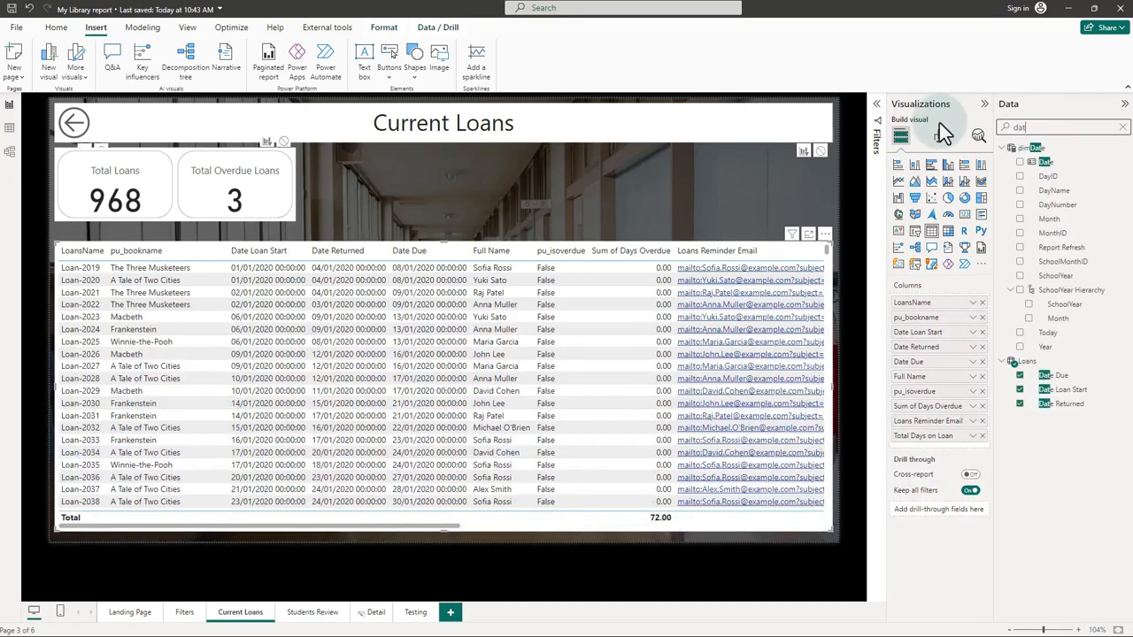
pyautogui.click(1053, 375)
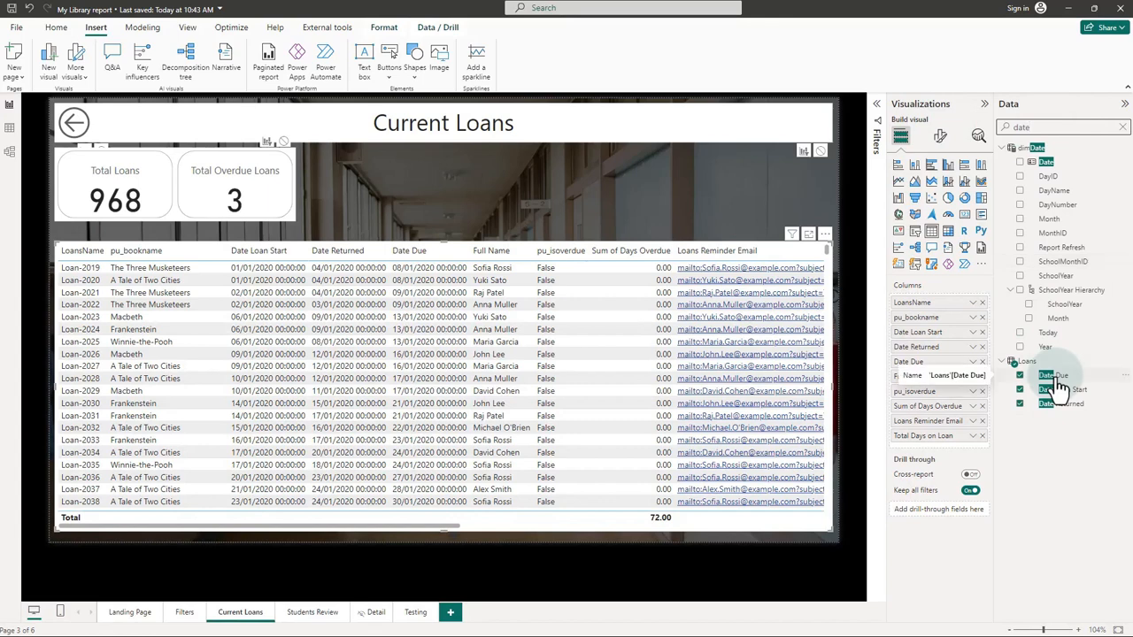
pyautogui.click(1057, 382)
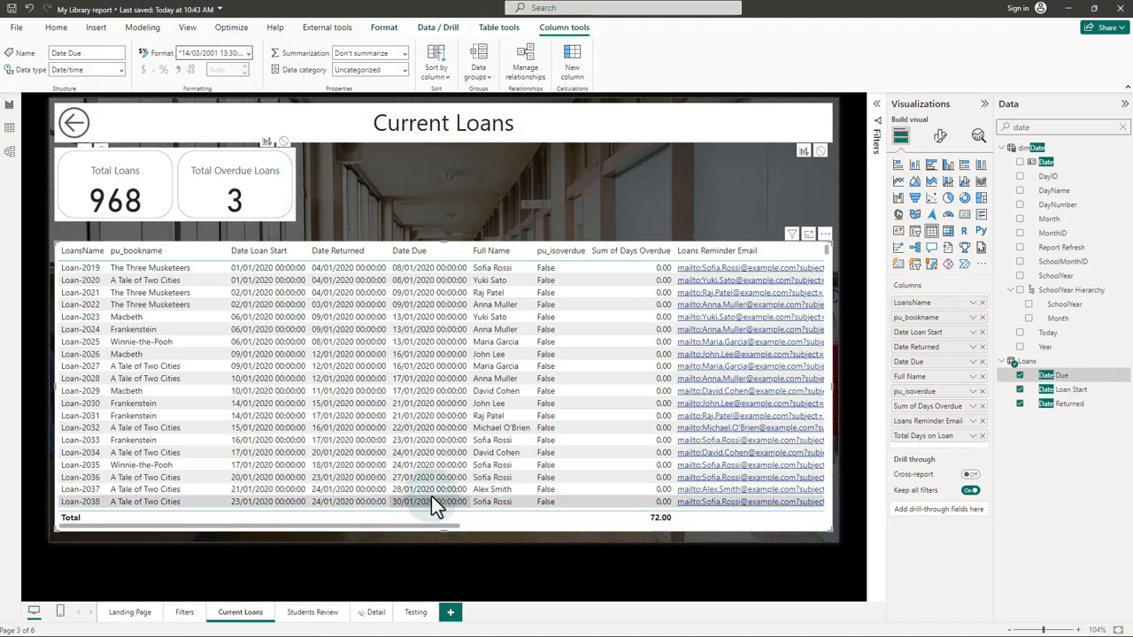
pyautogui.click(248, 53)
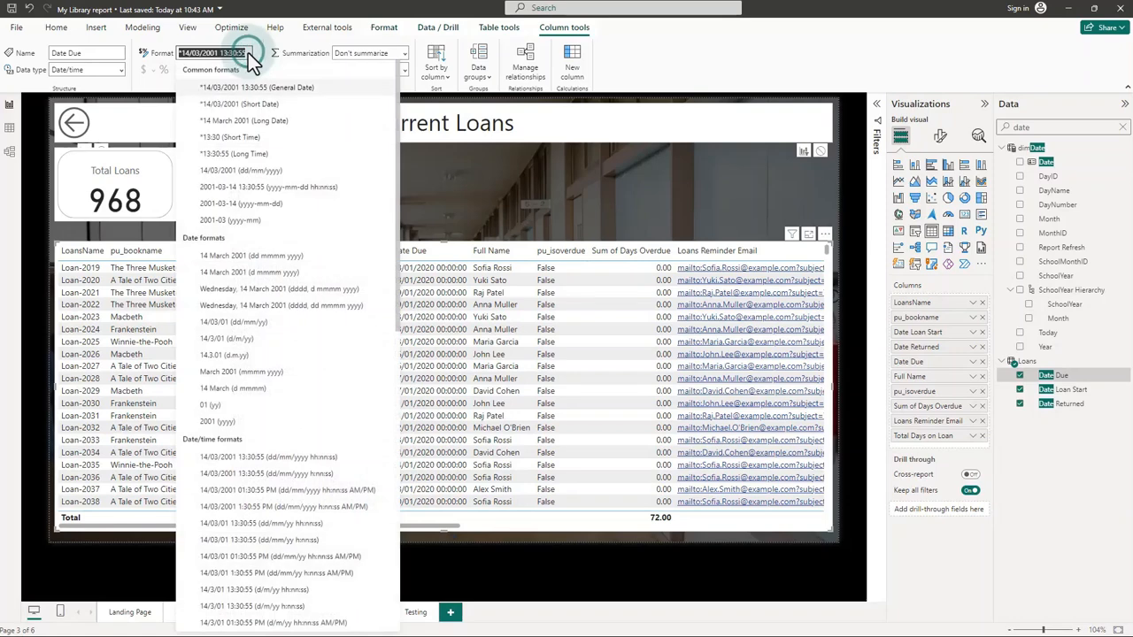
pyautogui.click(261, 256)
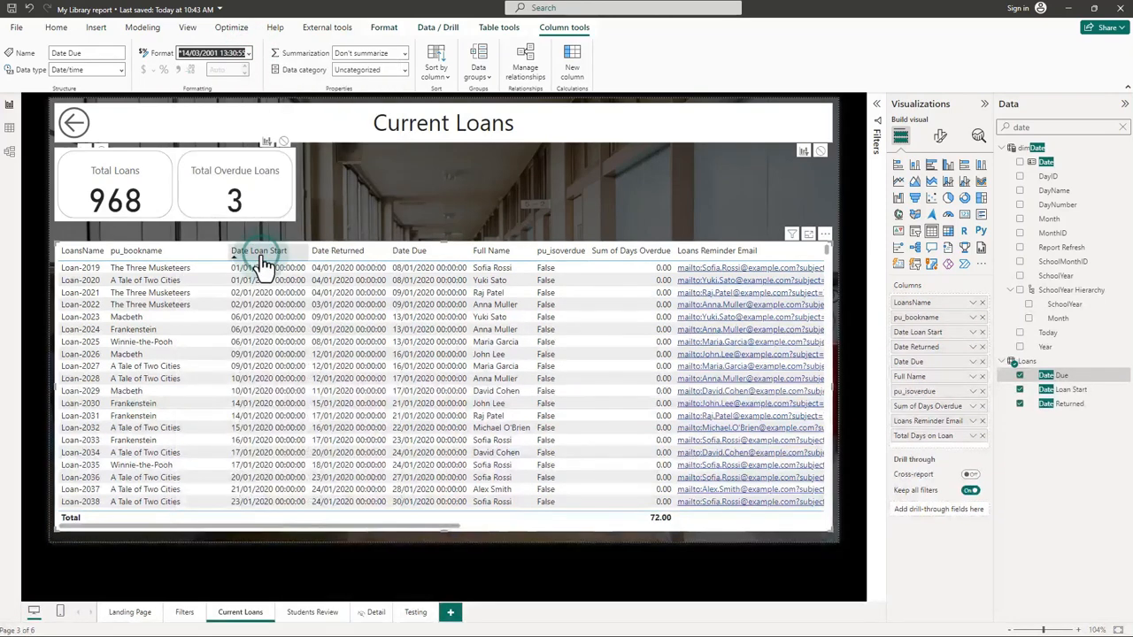
# Step: Apply the 14 March 2001 (dd mmmm yyyy) format to the Date Loan Start and Date Returned fields as well
pyautogui.click(1077, 392)
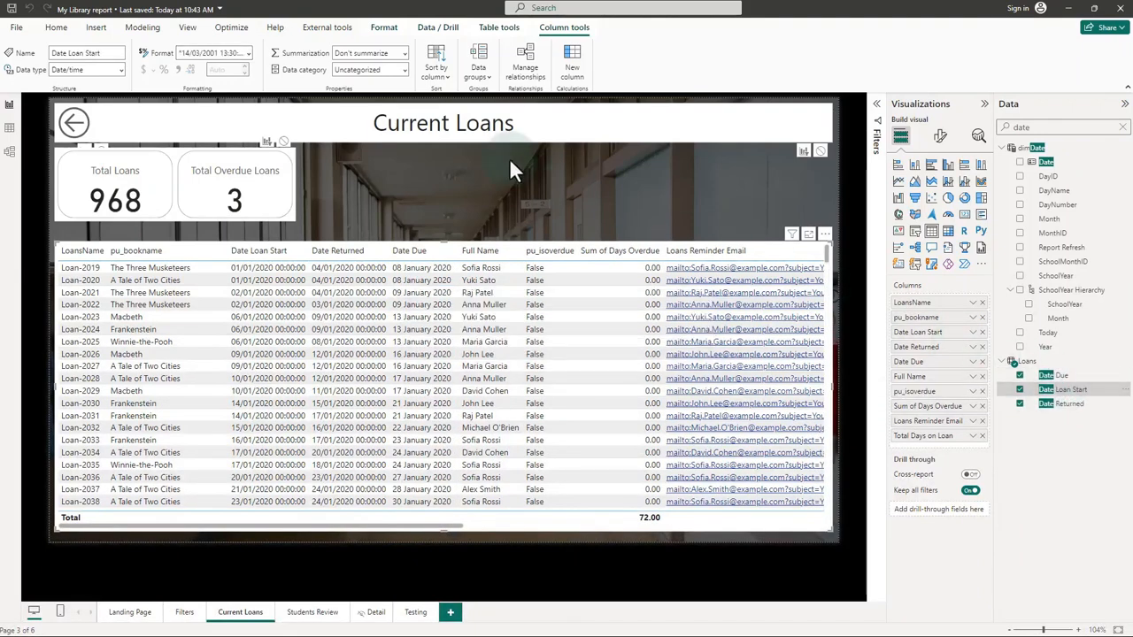
pyautogui.click(248, 53)
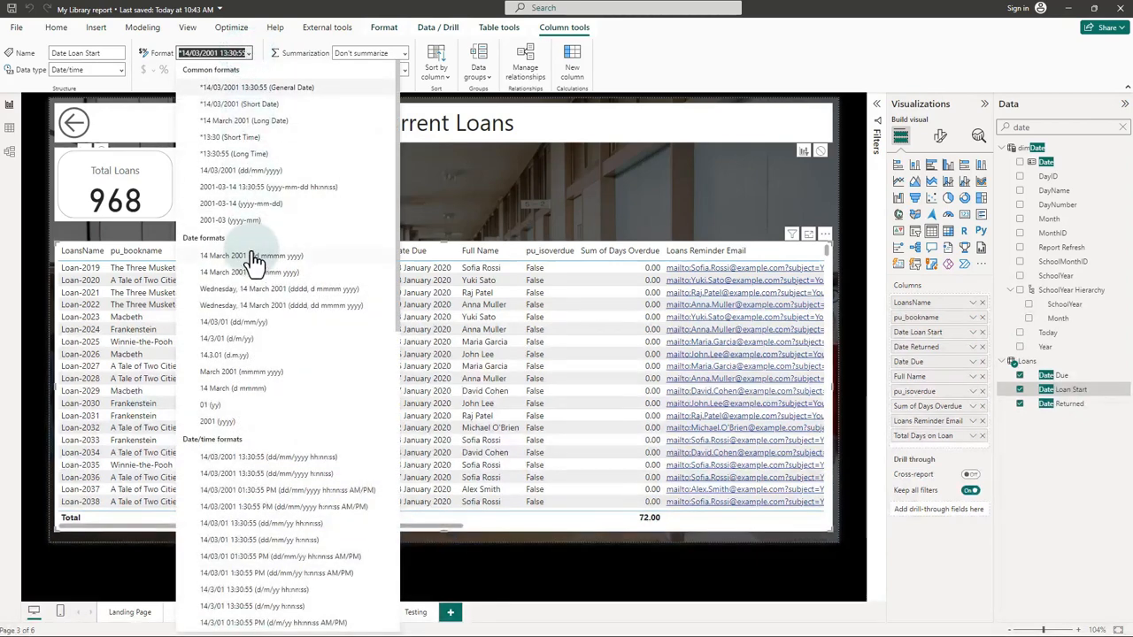
pyautogui.click(252, 257)
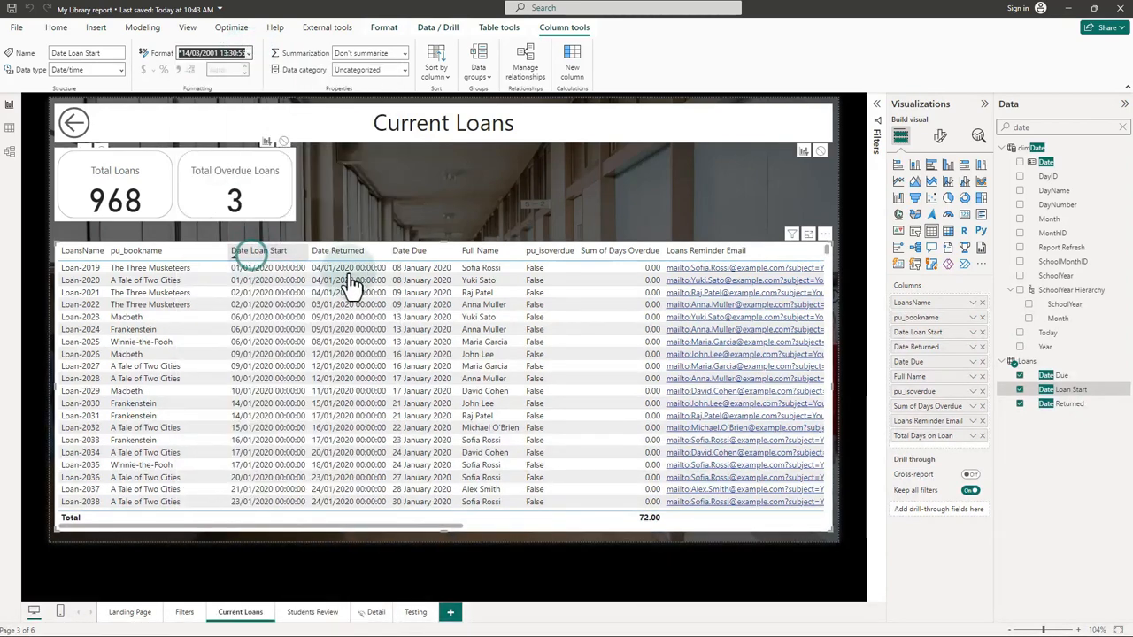
pyautogui.click(1083, 405)
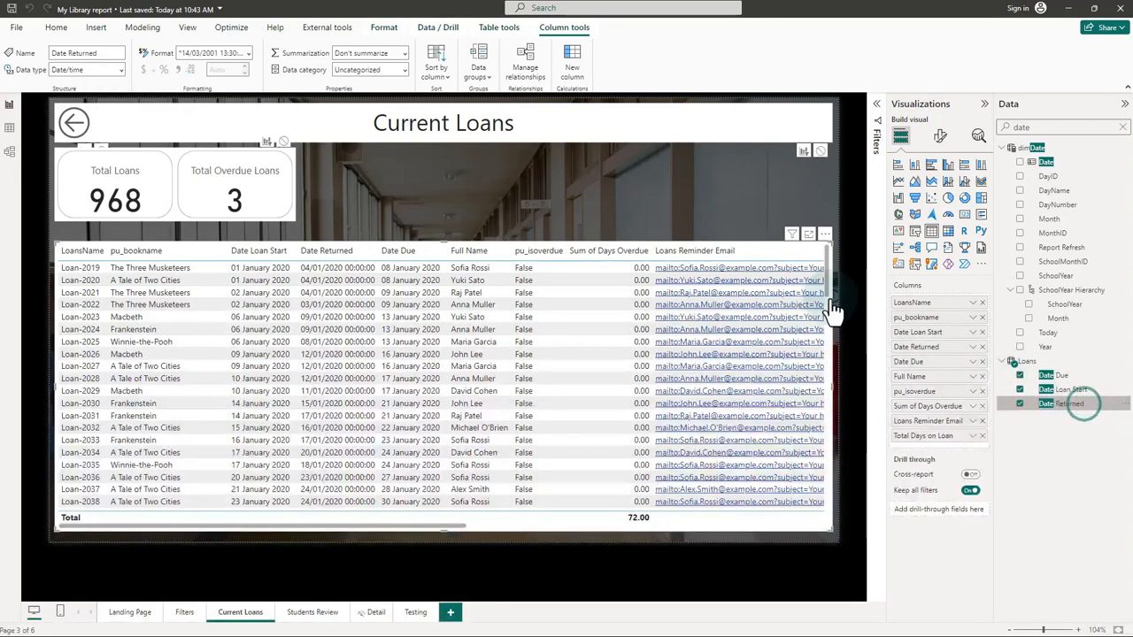
pyautogui.click(251, 53)
pyautogui.click(255, 190)
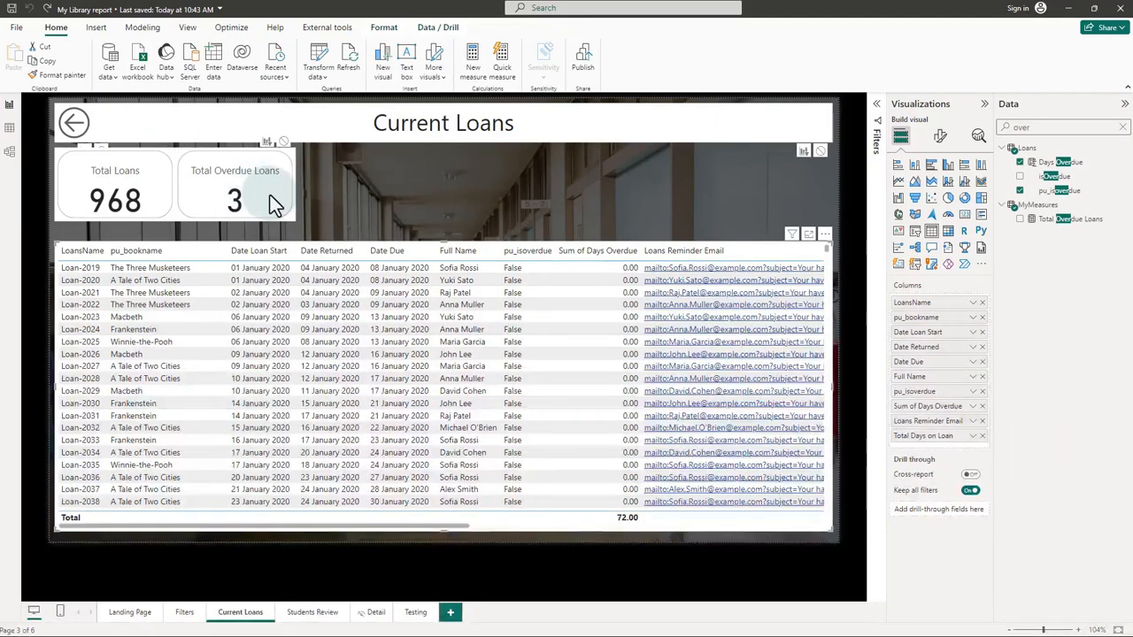
# Step: Rename the table visual's Sum of Days Overdue column to Days Overdue
pyautogui.doubleClick(961, 407)
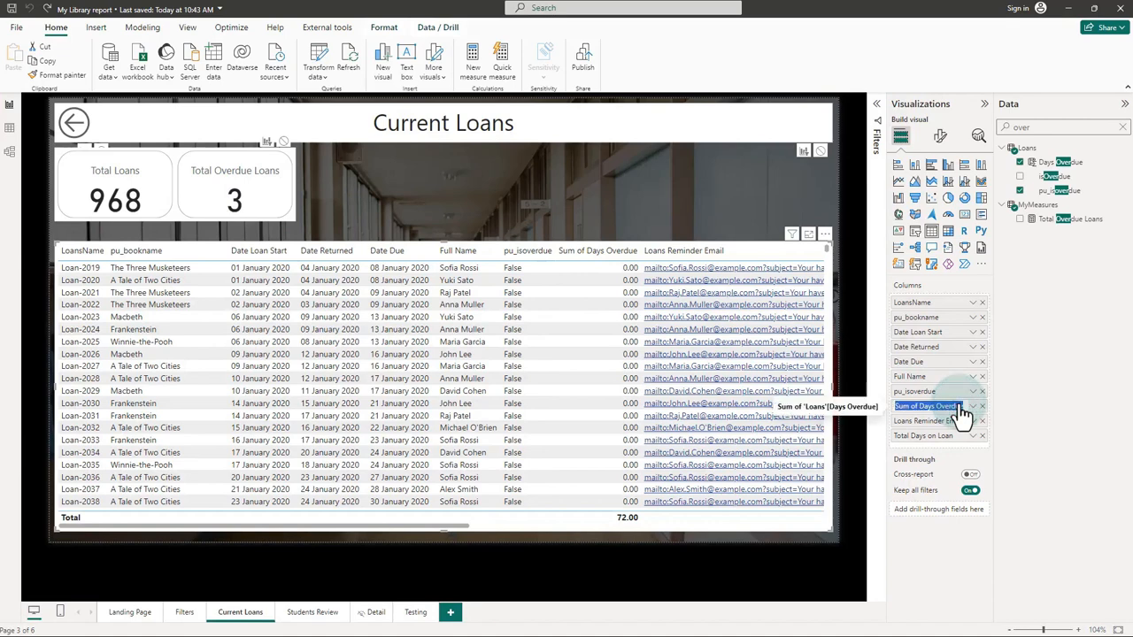
pyautogui.write('Days')
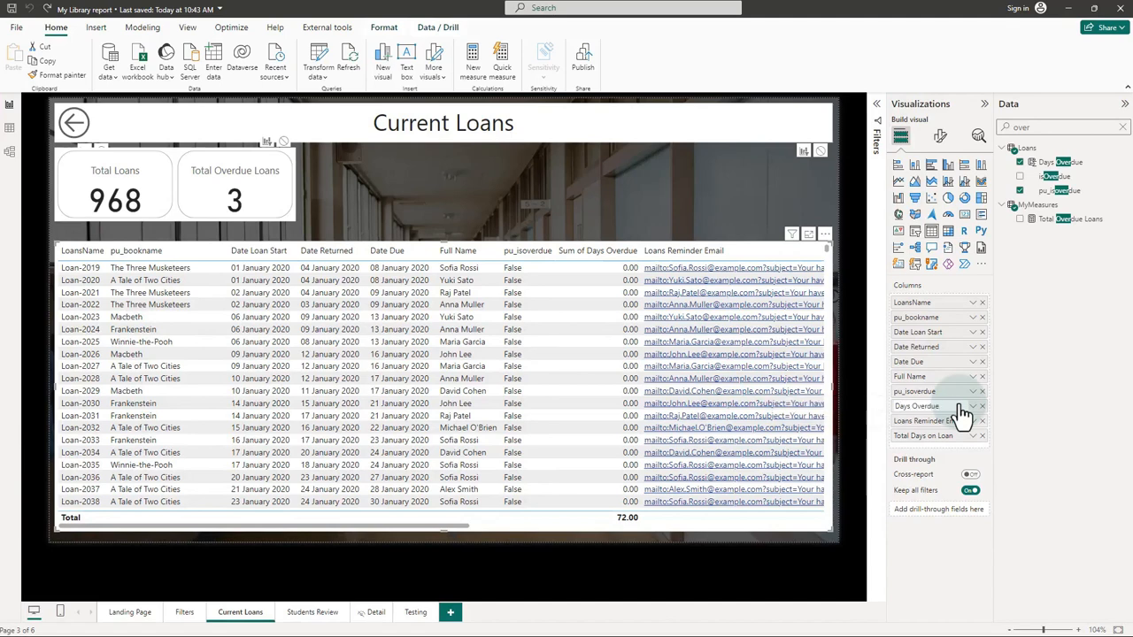
pyautogui.click(1087, 436)
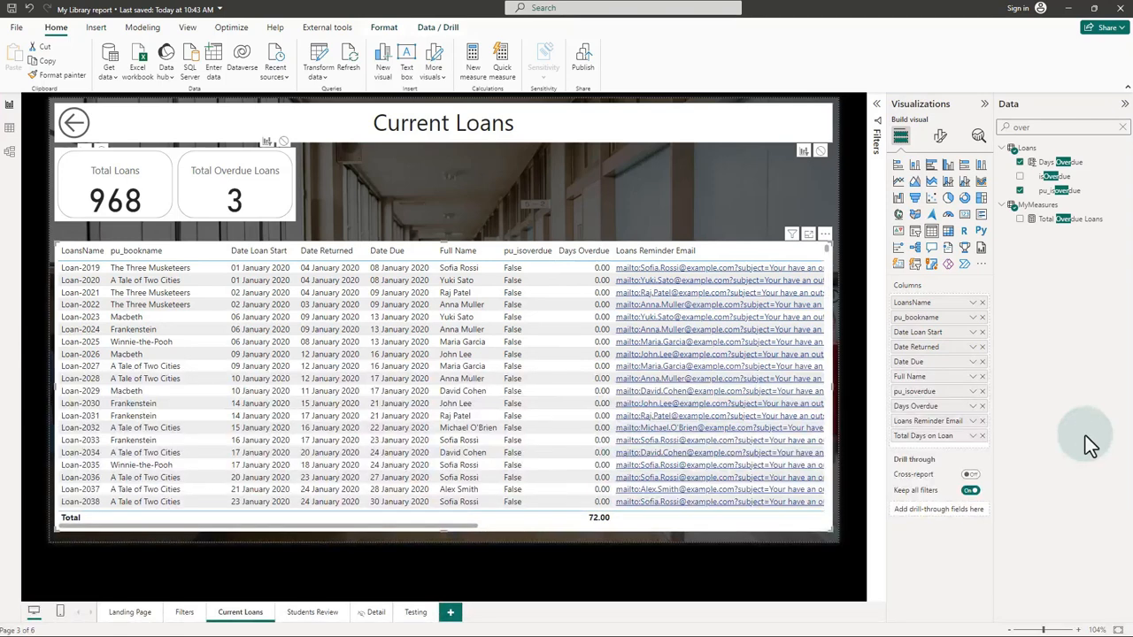
# Step: Set the Loans table's Days Overdue field to 0 decimal places
pyautogui.click(1066, 165)
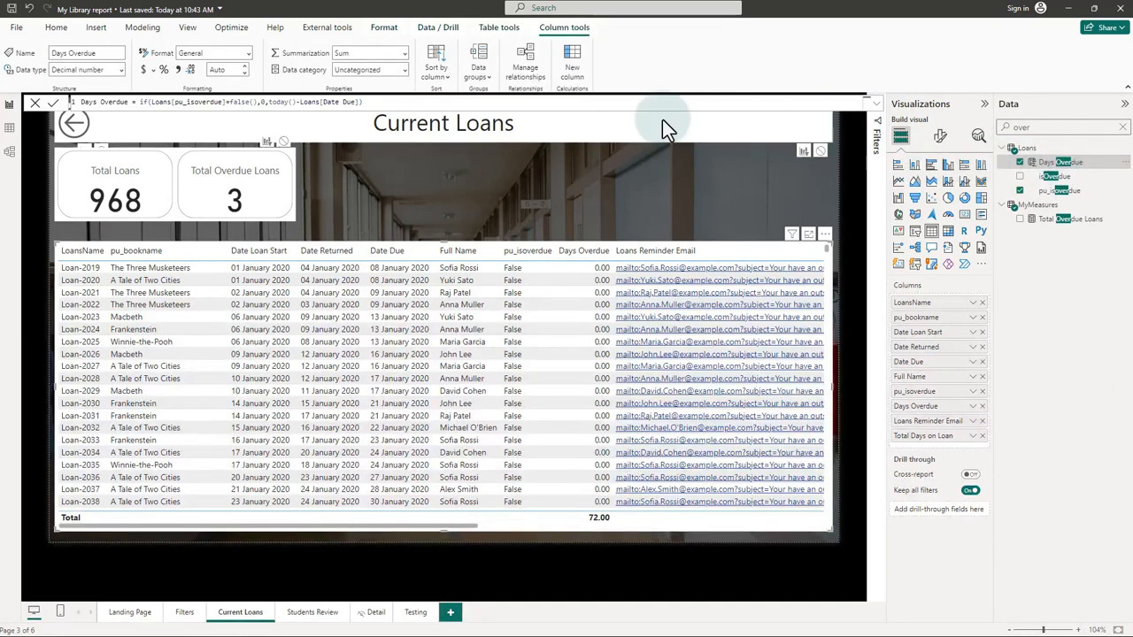
pyautogui.click(218, 70)
pyautogui.moveTo(218, 71); pyautogui.dragTo(196, 69)
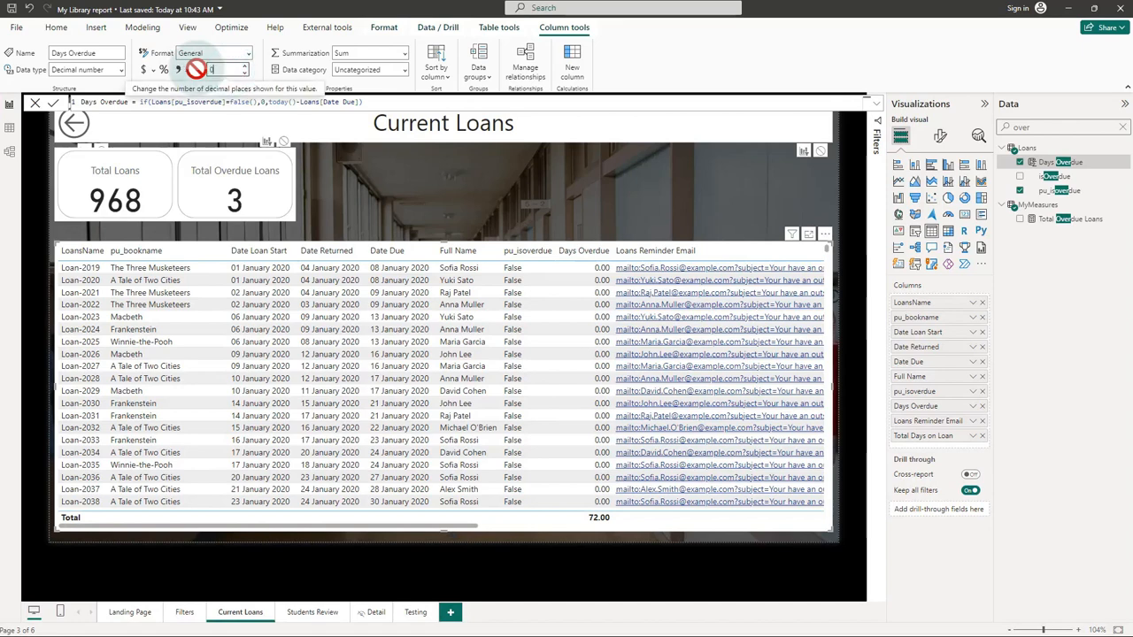
pyautogui.write('0')
pyautogui.press('Return')
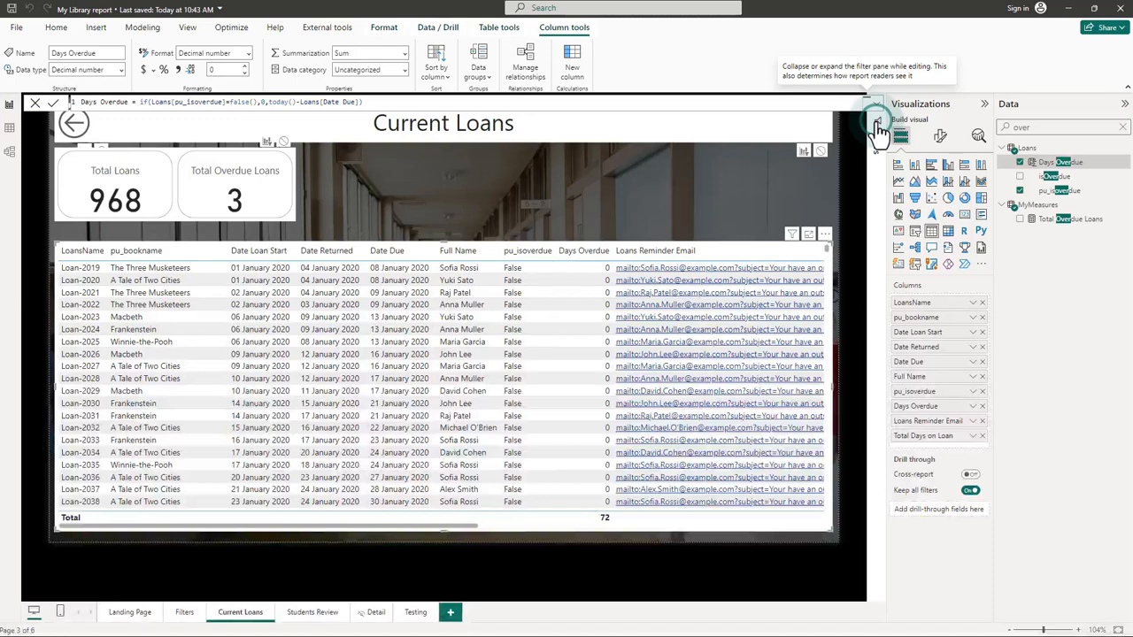
# Step: Add the Loans table's Date Returned field as a filter on this page and limit it to (Blank) values
pyautogui.click(878, 126)
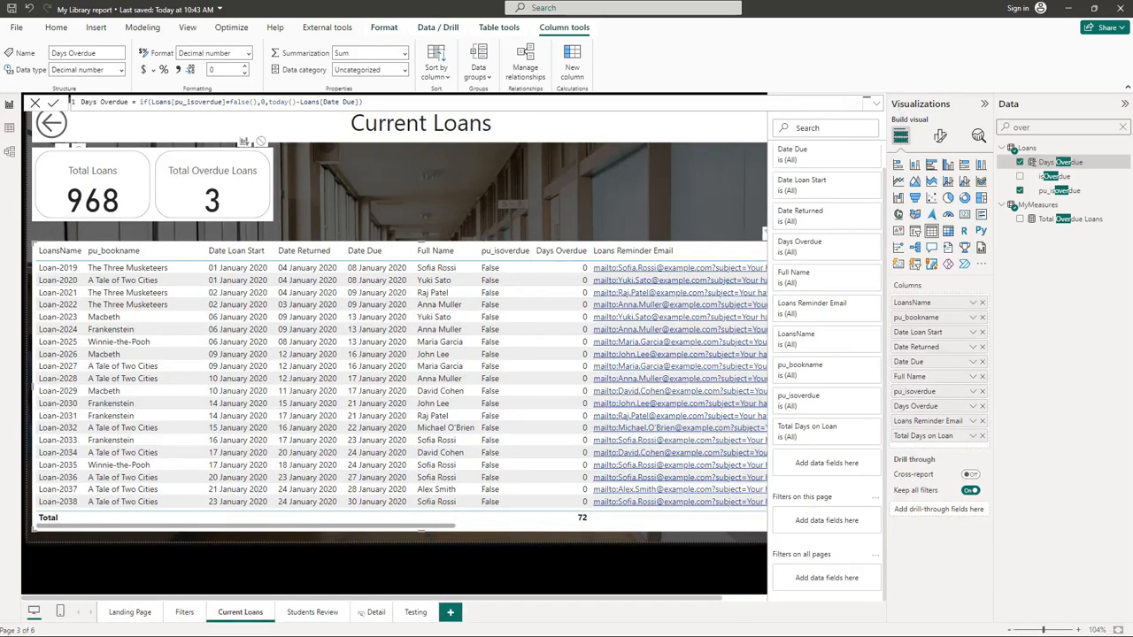
pyautogui.doubleClick(1043, 127)
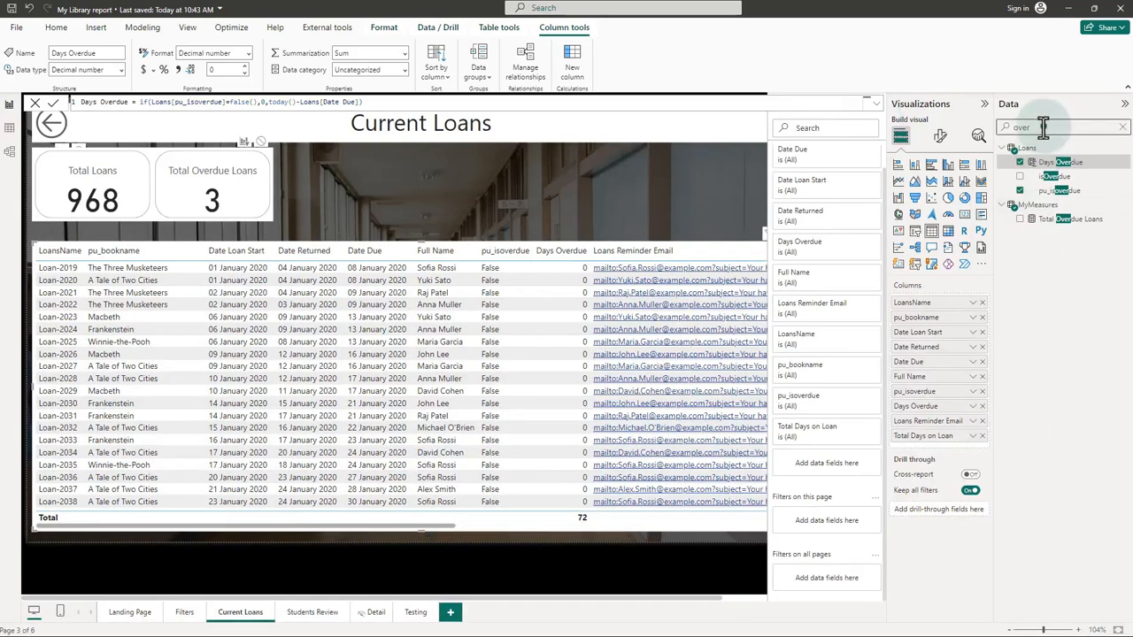
pyautogui.write('retr')
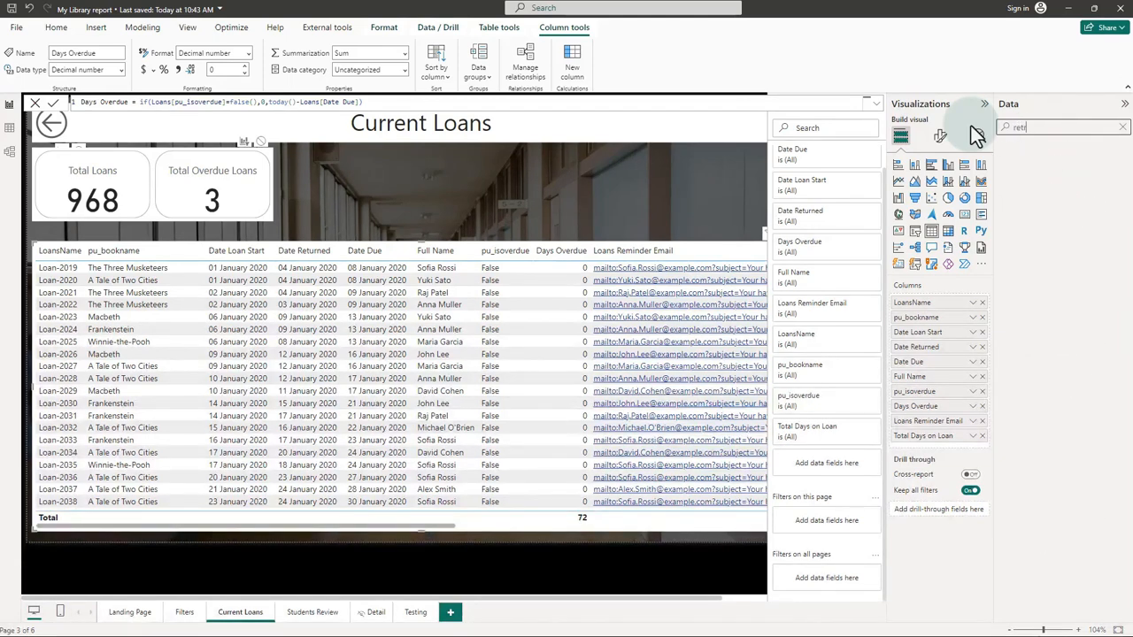
pyautogui.press('BackSpace')
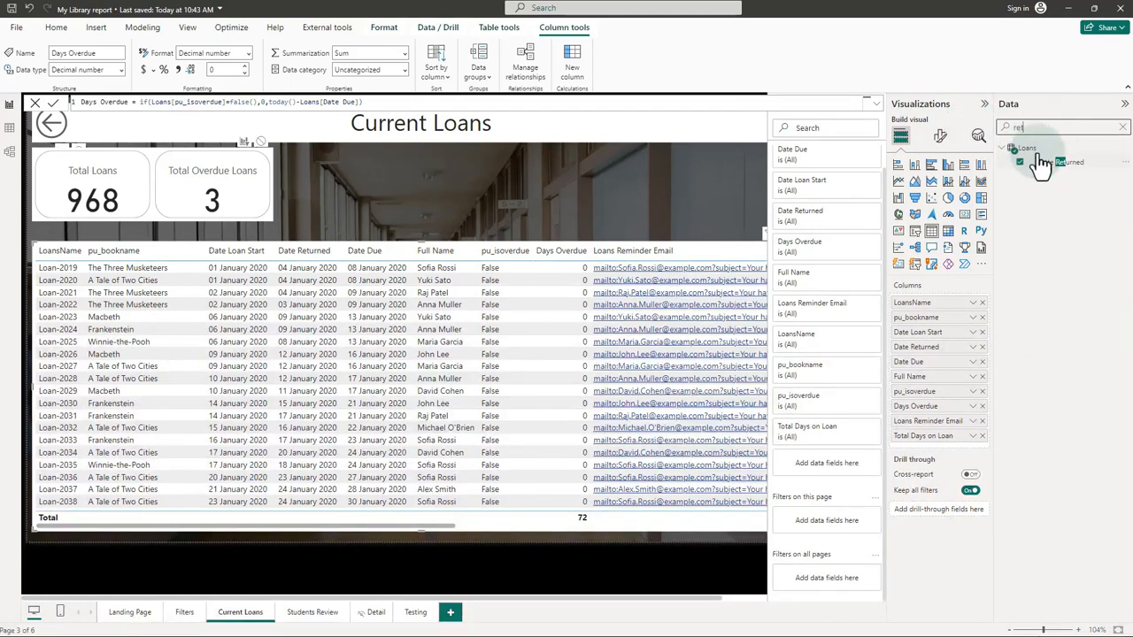
pyautogui.moveTo(1059, 162); pyautogui.dragTo(821, 524)
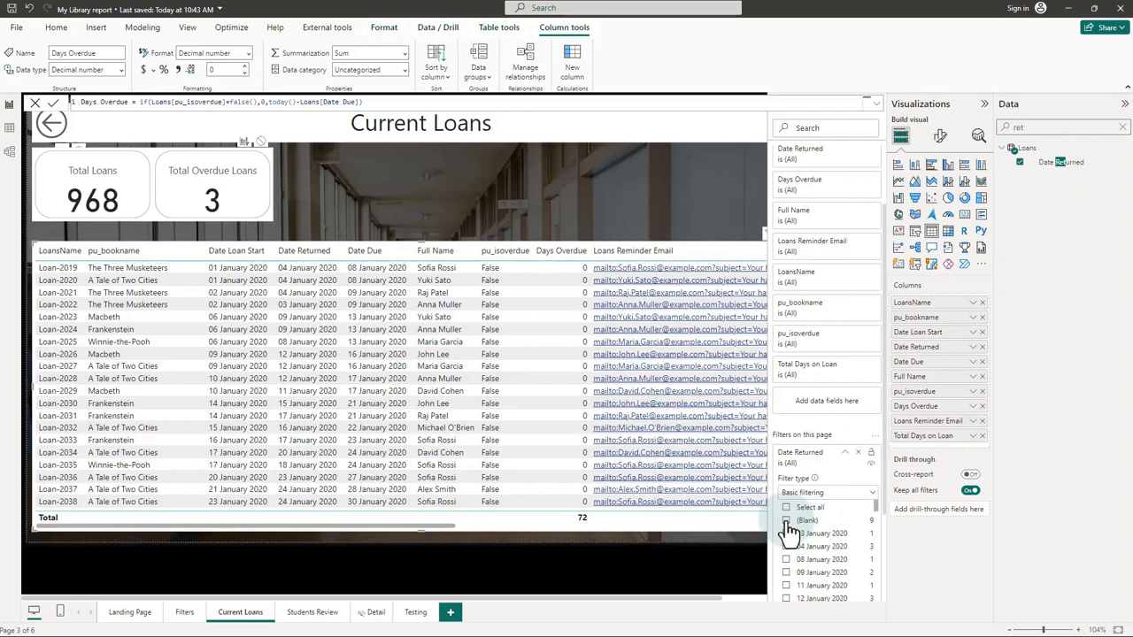
pyautogui.click(786, 522)
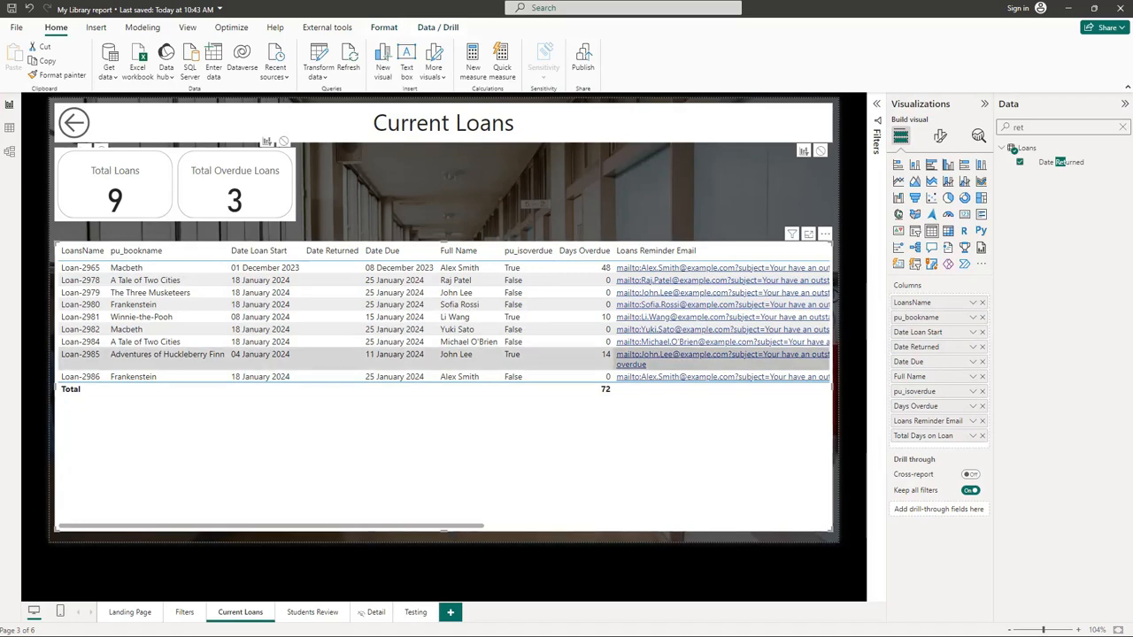
# Step: Turn on the URL icon for the table visual's values so the reminder email links show as icons
pyautogui.click(939, 138)
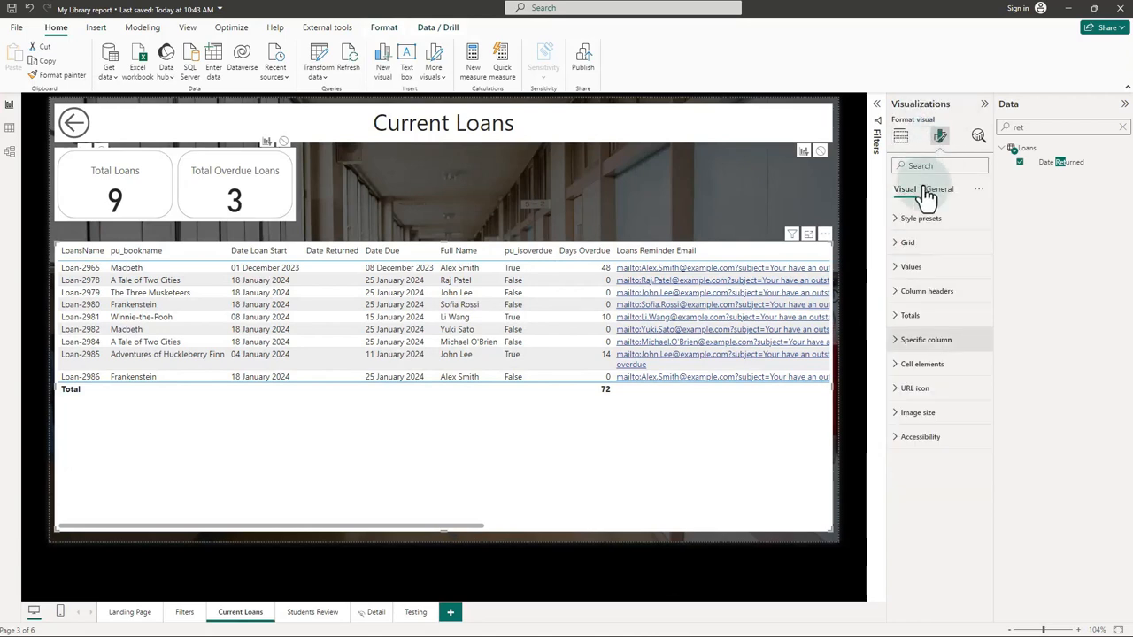
pyautogui.click(899, 382)
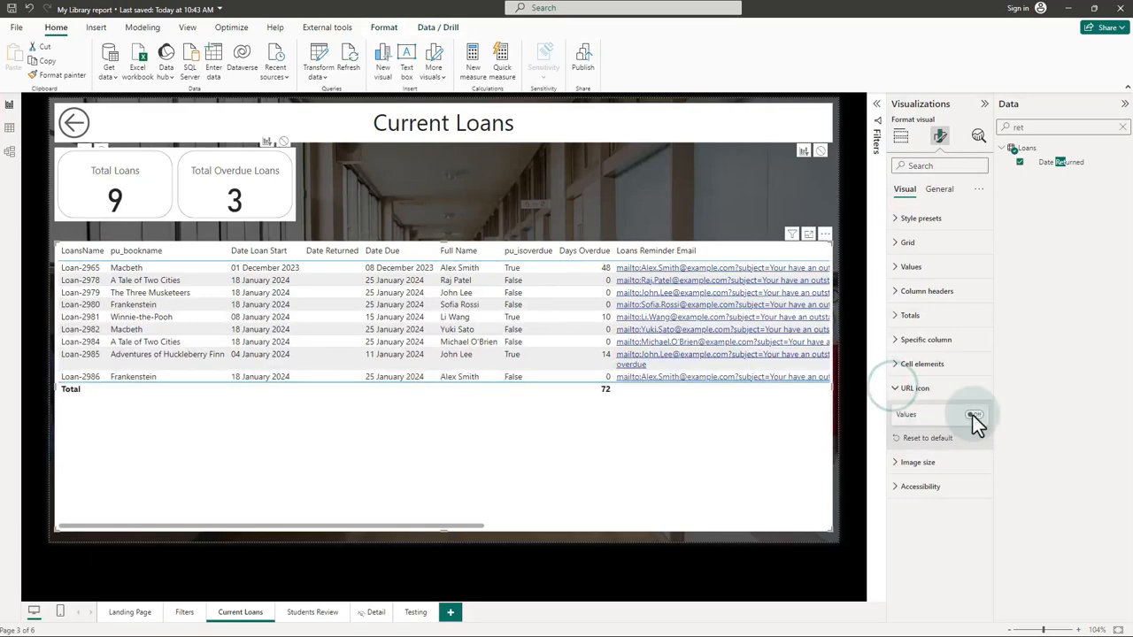
pyautogui.click(974, 415)
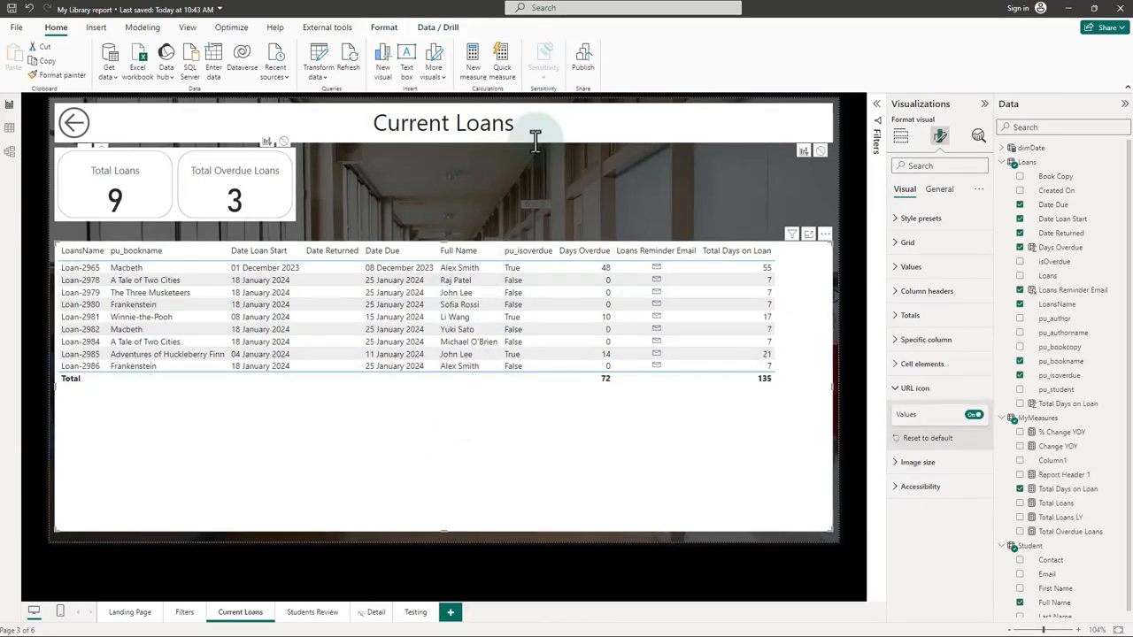
# Step: Copy the Current Loans title text box and paste it onto the Students Review page
pyautogui.click(537, 144)
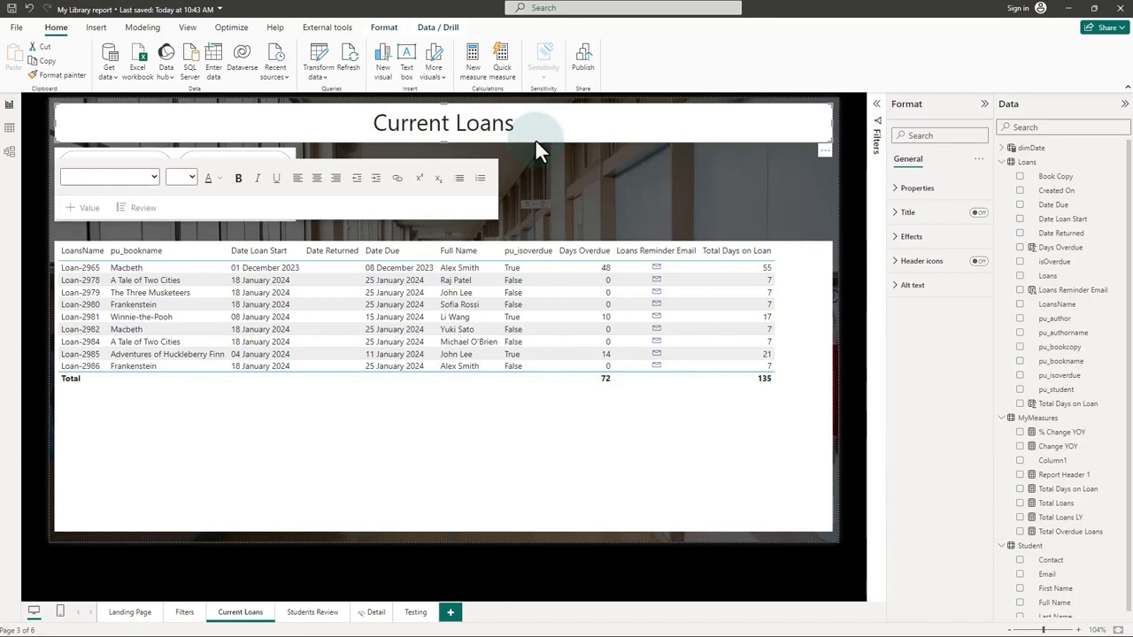
pyautogui.hotkey('ctrl', 'c')
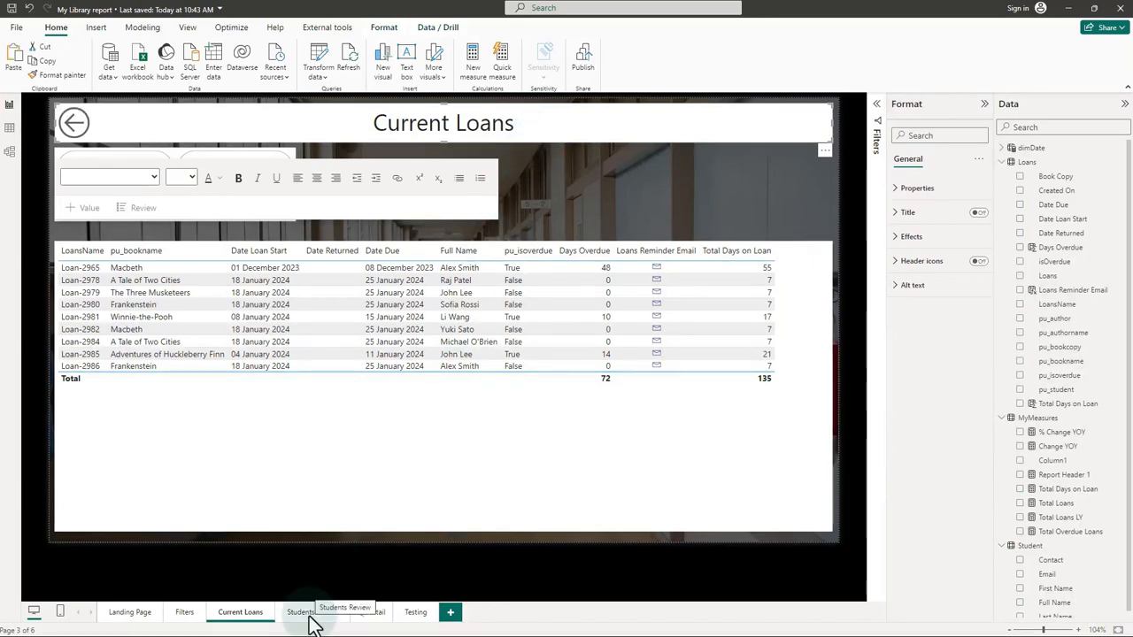
pyautogui.click(308, 612)
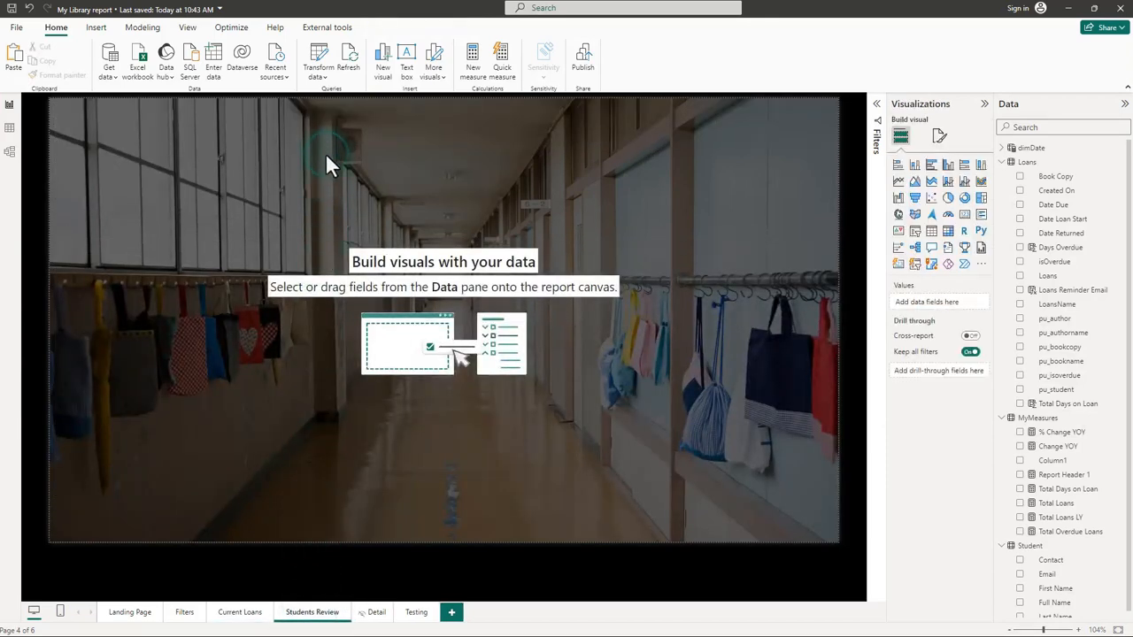
pyautogui.hotkey('ctrl', 'v')
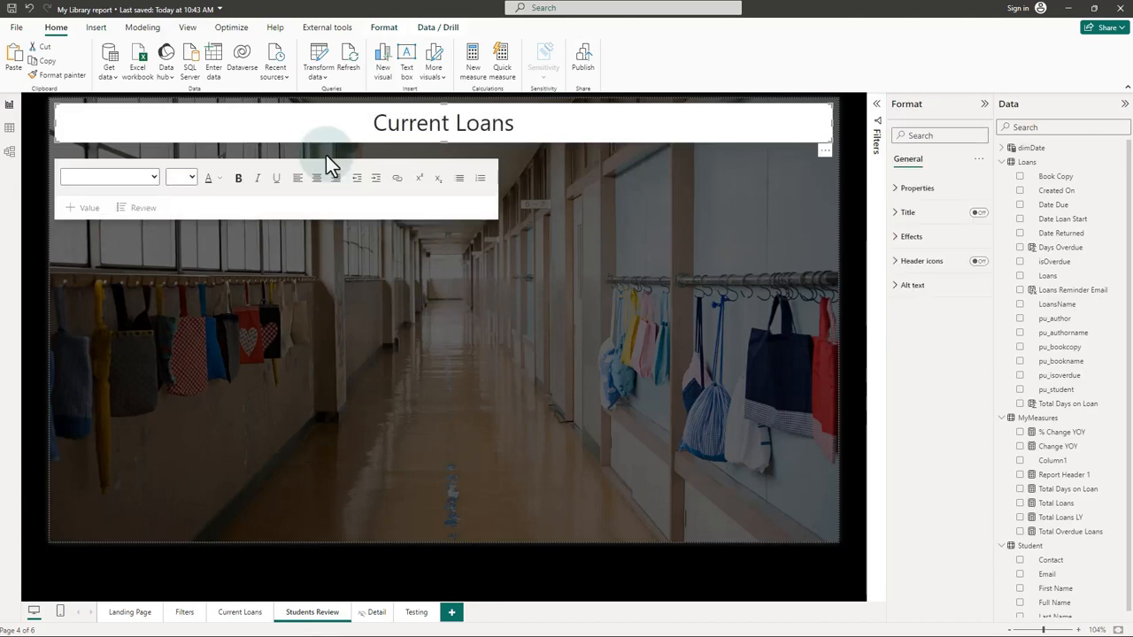
# Step: Change the pasted title text on the Students Review page to "Students Review"
pyautogui.doubleClick(457, 116)
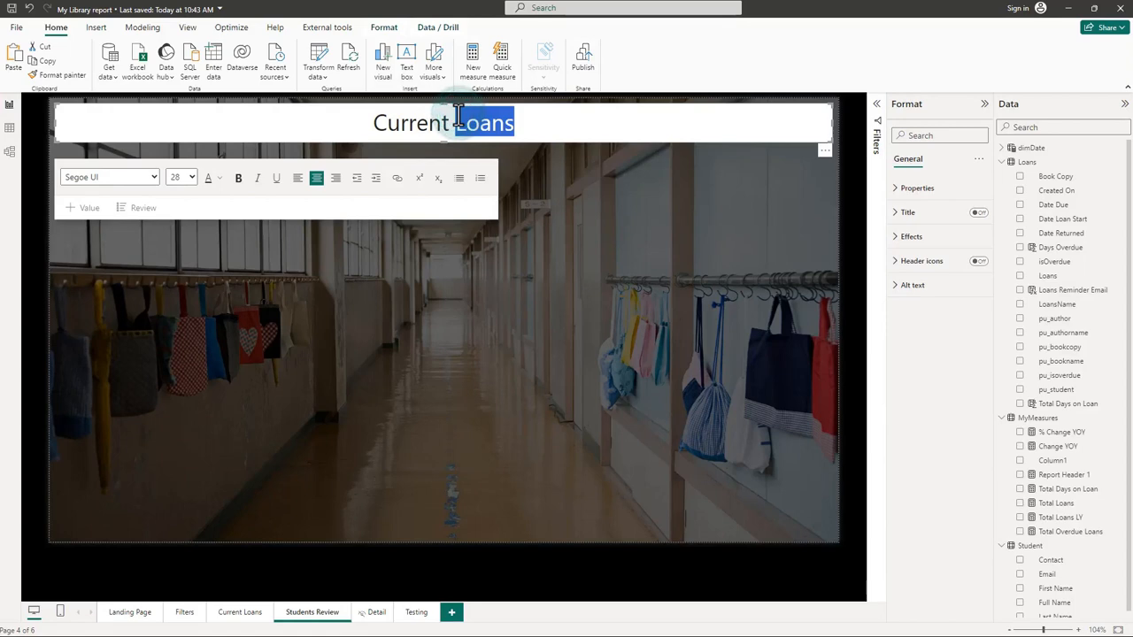
pyautogui.hotkey('ctrl', 'a')
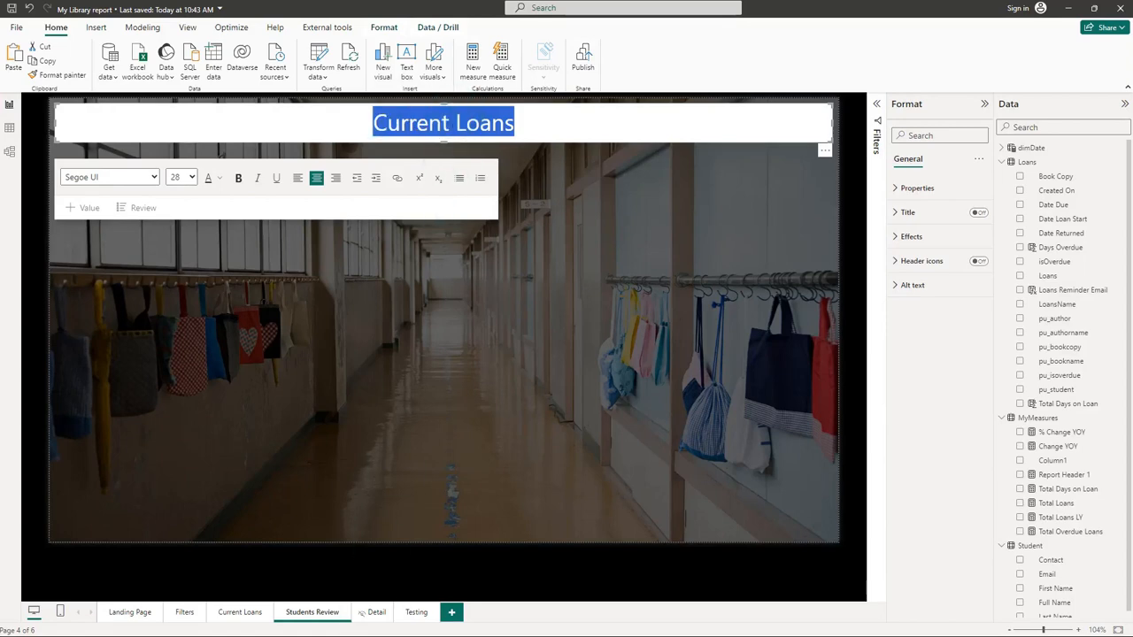
pyautogui.write('Stude')
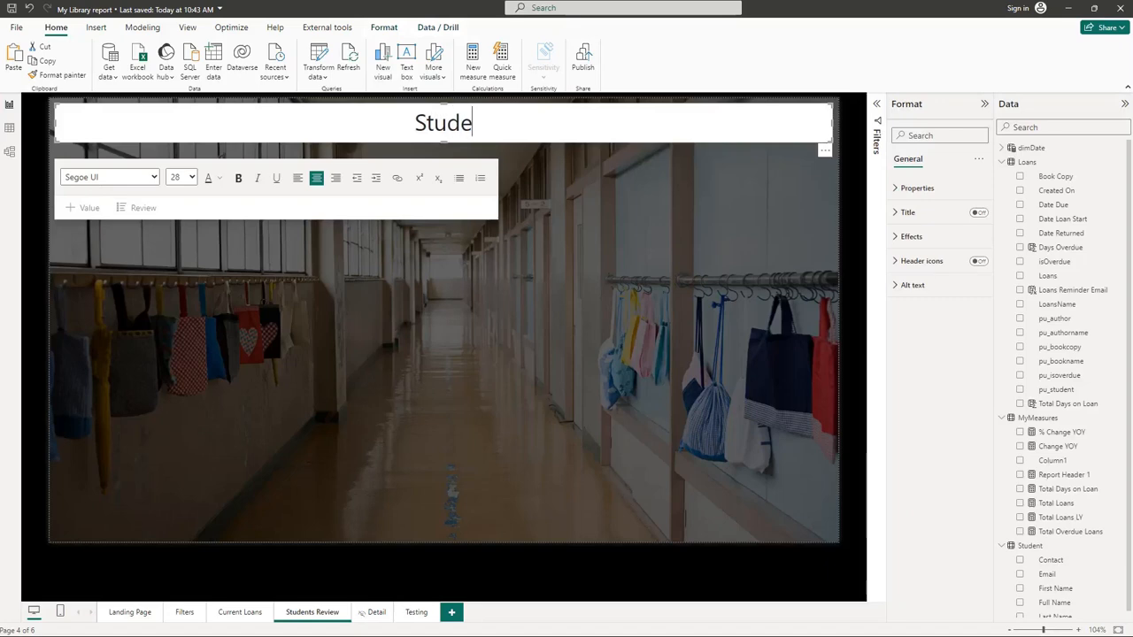
pyautogui.write('nts Review')
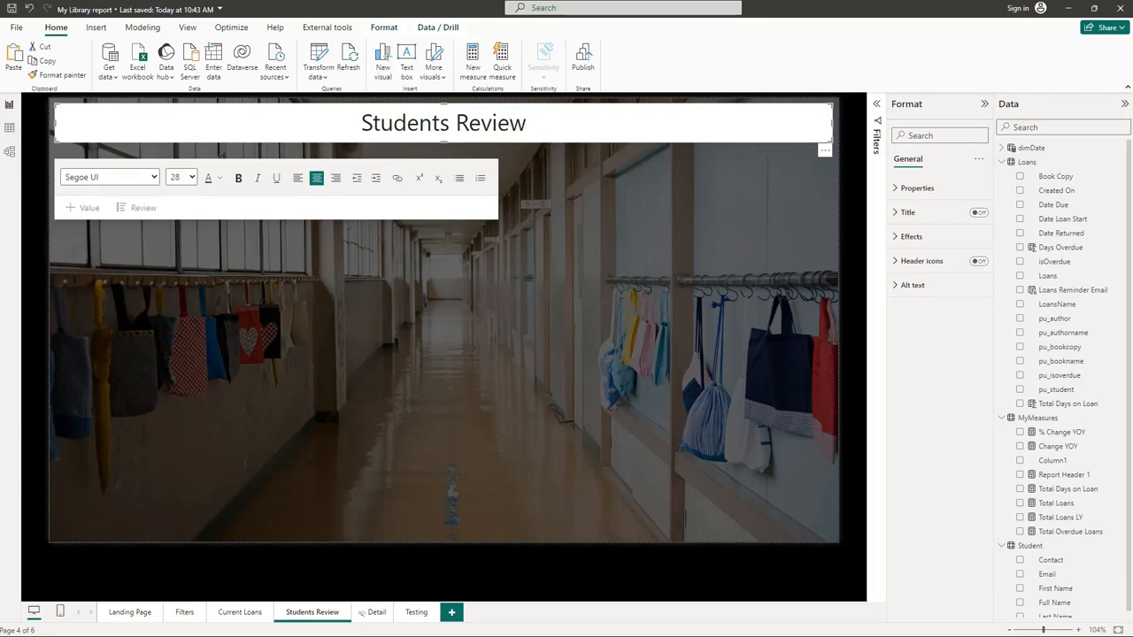
# Step: Copy the back button from the Current Loans page to the Students Review page and align it with the left end of the title
pyautogui.click(239, 612)
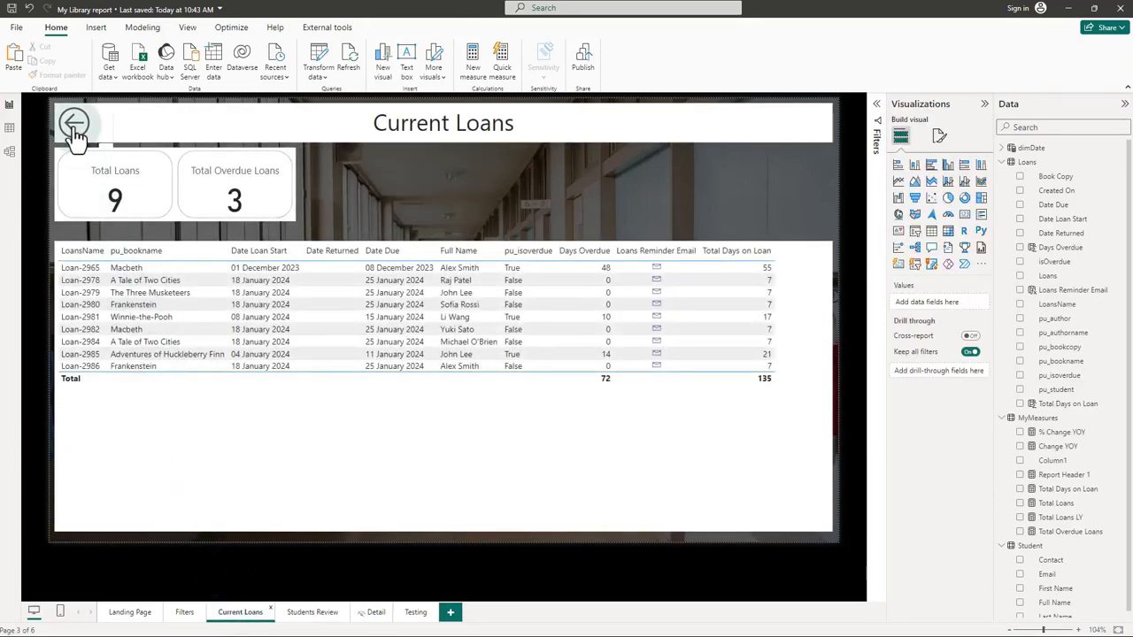
pyautogui.click(74, 128)
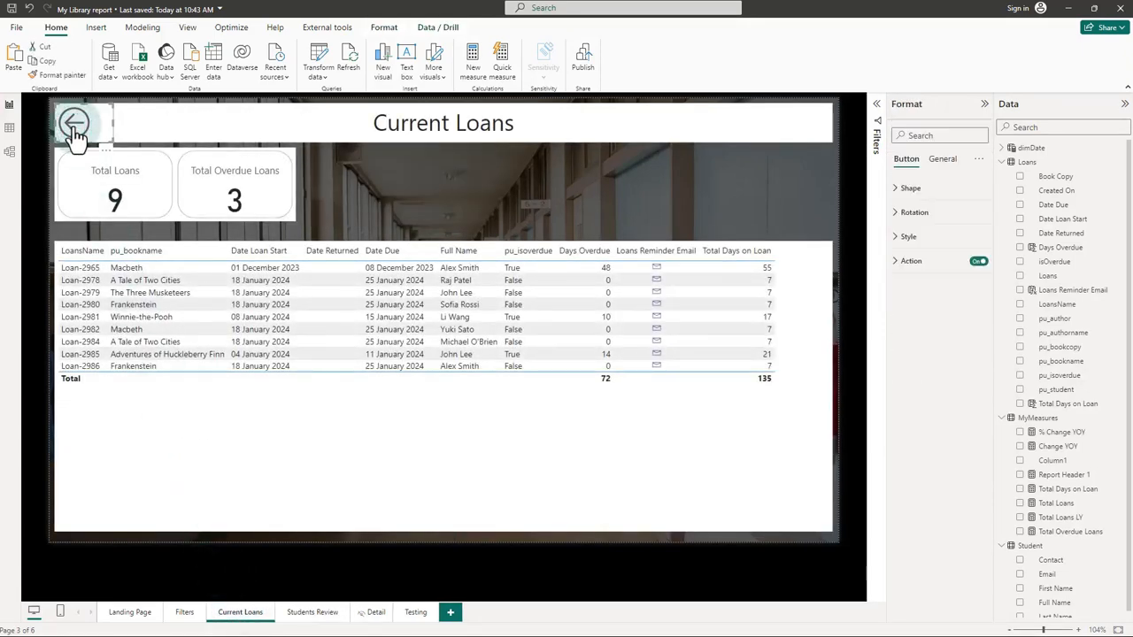
pyautogui.click(299, 615)
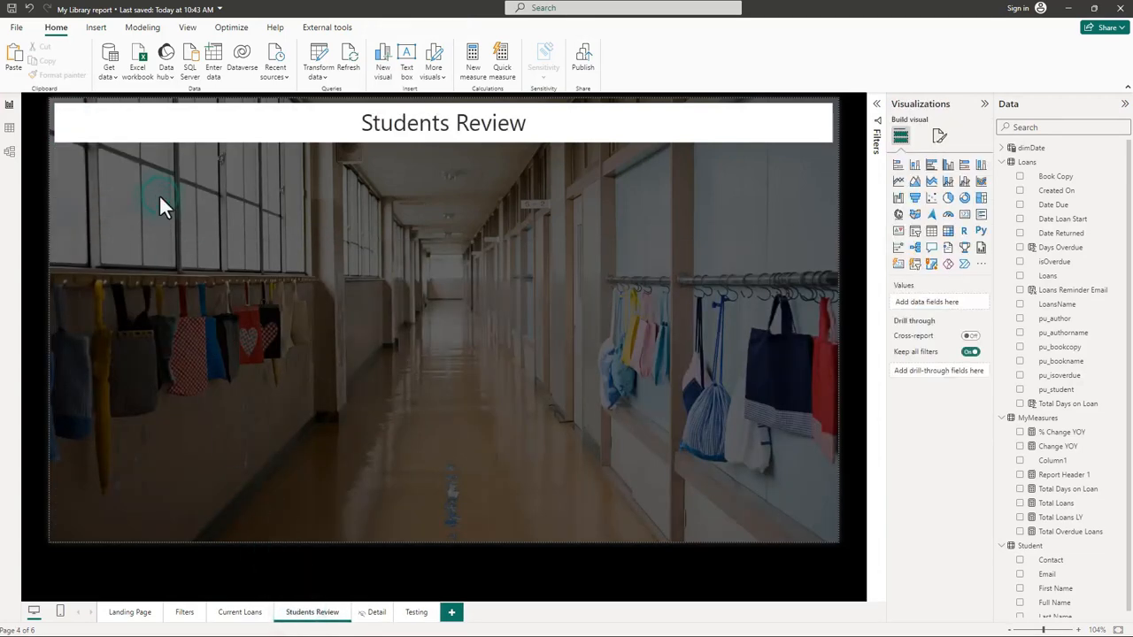
pyautogui.hotkey('ctrl', 'v')
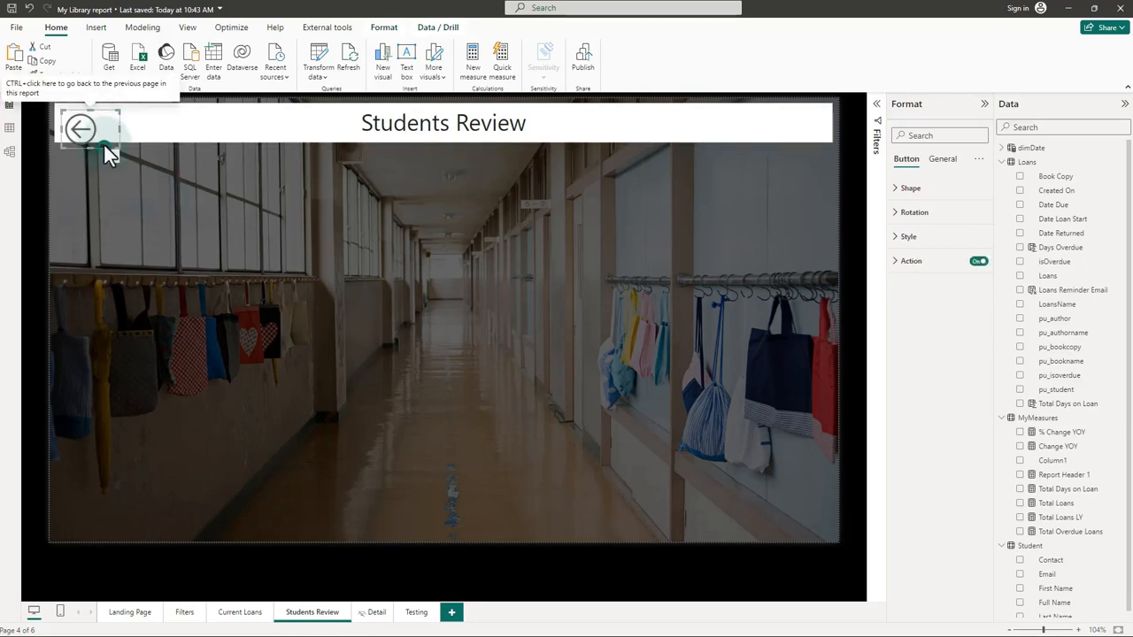
pyautogui.moveTo(104, 145); pyautogui.dragTo(99, 142)
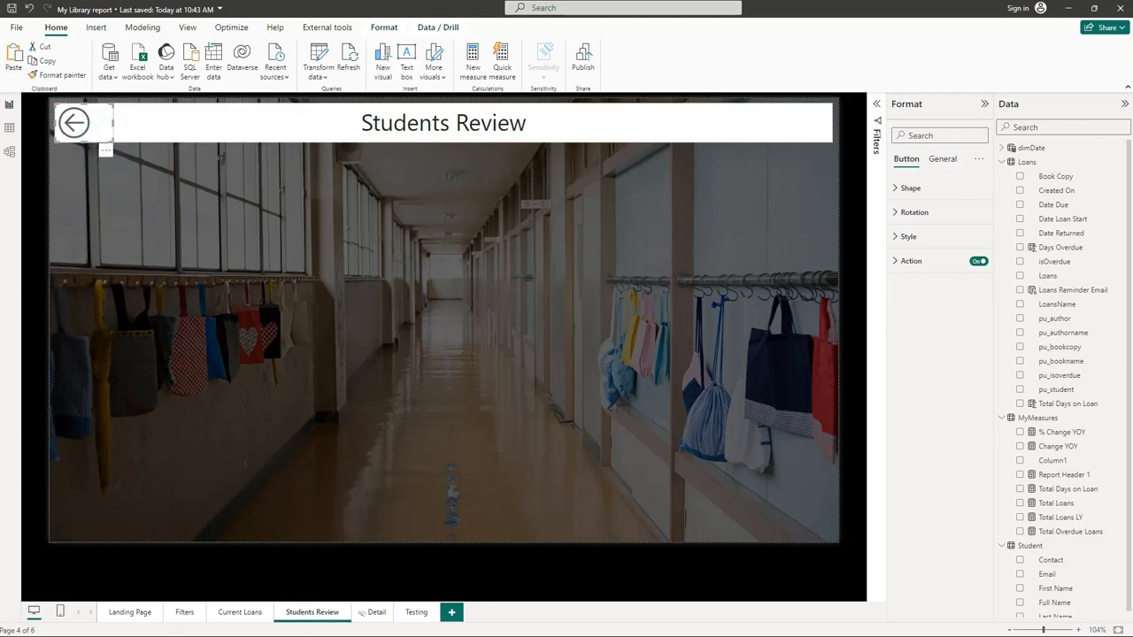
pyautogui.click(142, 207)
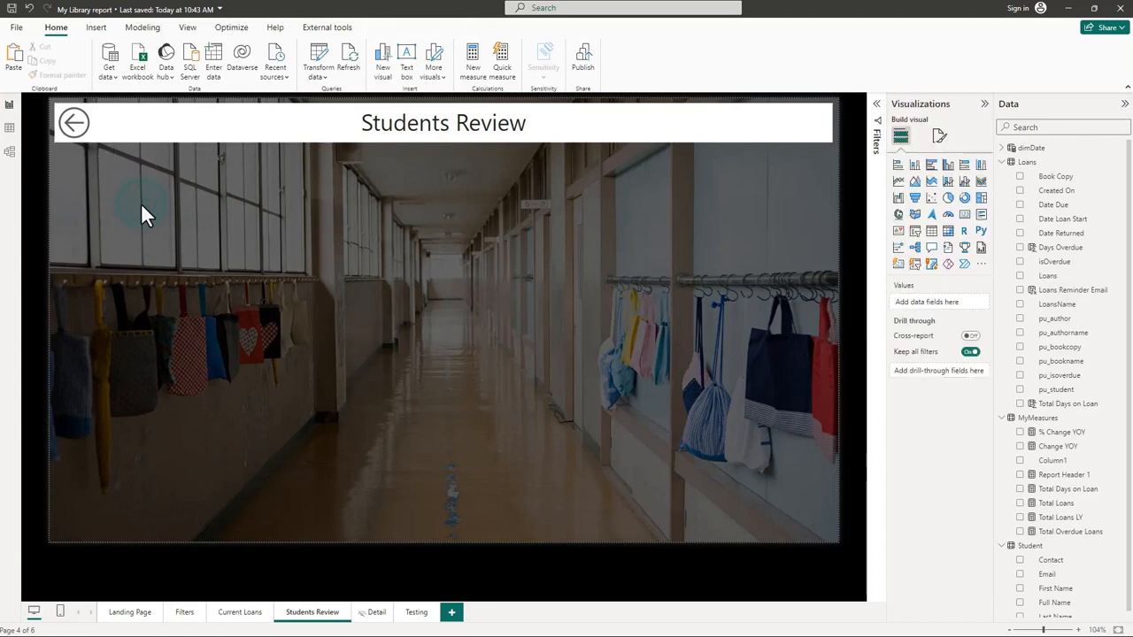
# Step: Add a Card (new) visual and size it to a short block under the left part of the title
pyautogui.click(899, 265)
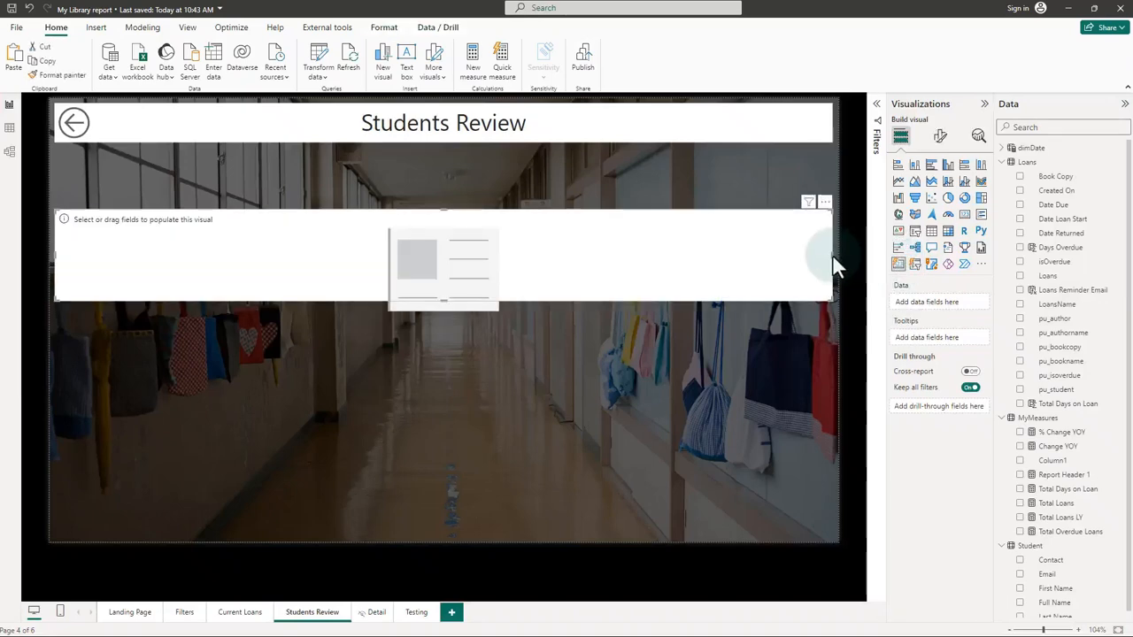
pyautogui.moveTo(833, 256); pyautogui.dragTo(334, 193)
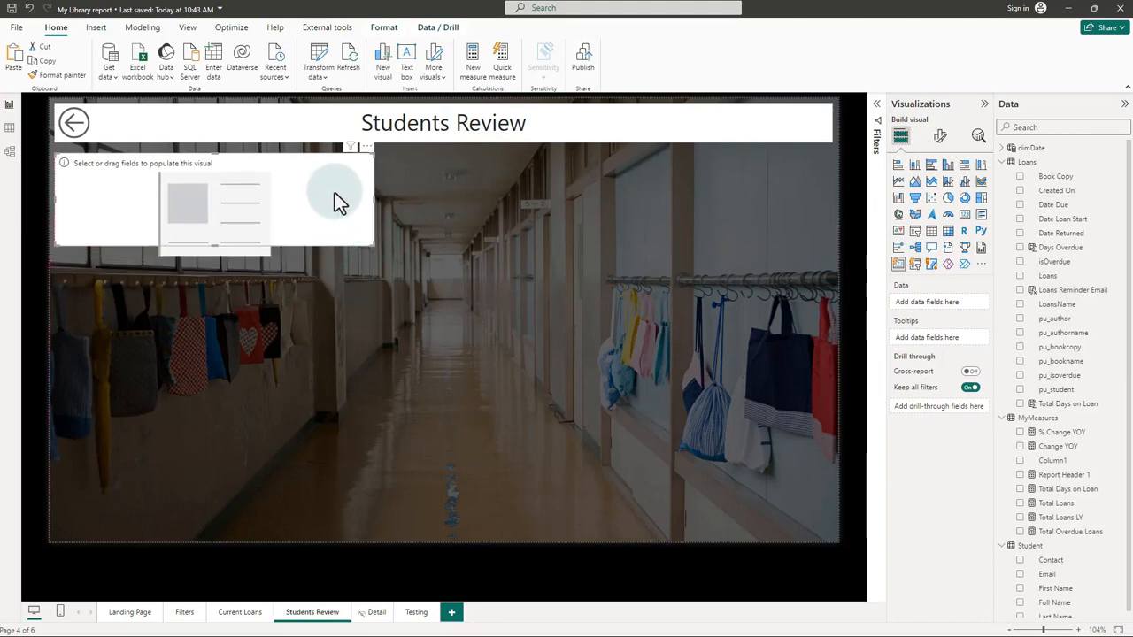
pyautogui.moveTo(218, 245); pyautogui.dragTo(219, 215)
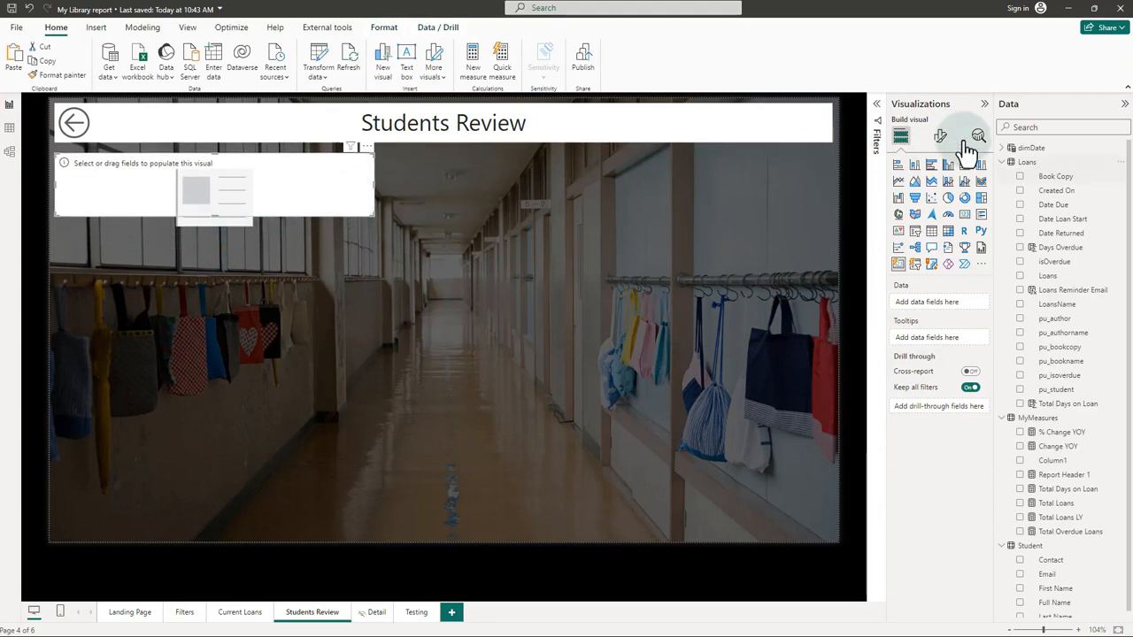
# Step: Add the Total Loans and Total Days on Loan measures from MyMeasures to the card's data
pyautogui.click(1043, 130)
pyautogui.write('tot')
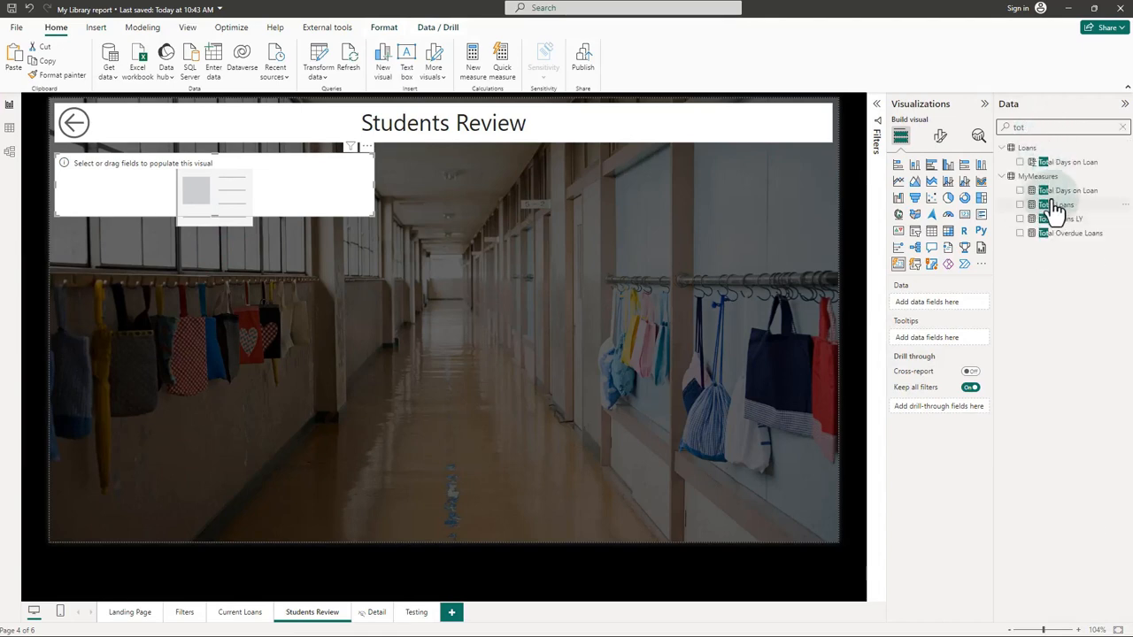
pyautogui.moveTo(1049, 206); pyautogui.dragTo(943, 301)
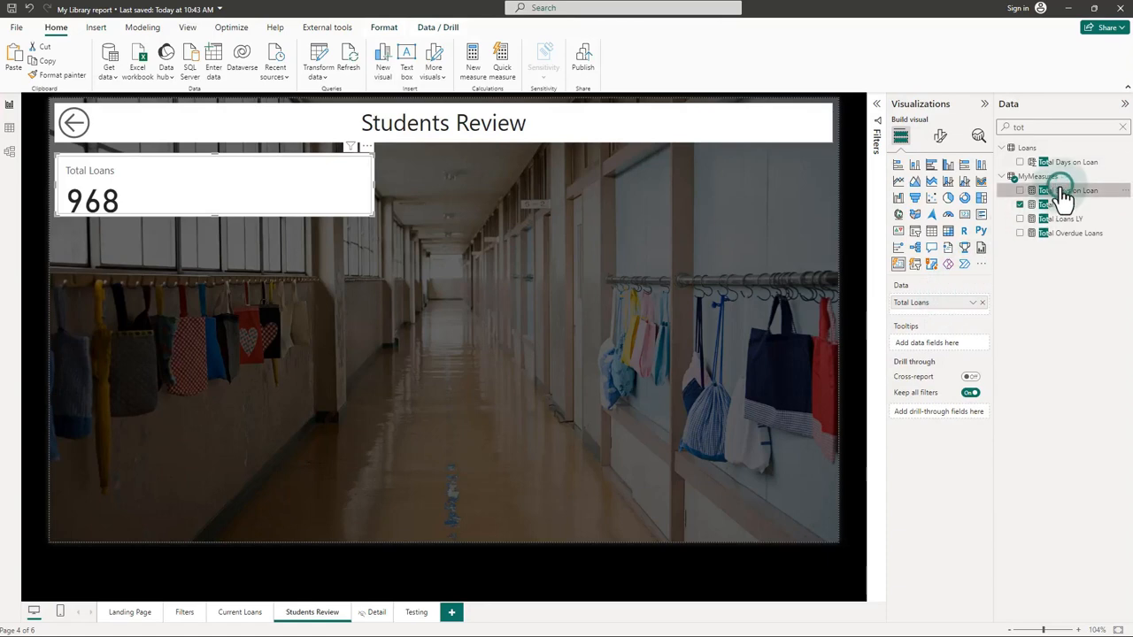
pyautogui.moveTo(1060, 191); pyautogui.dragTo(943, 309)
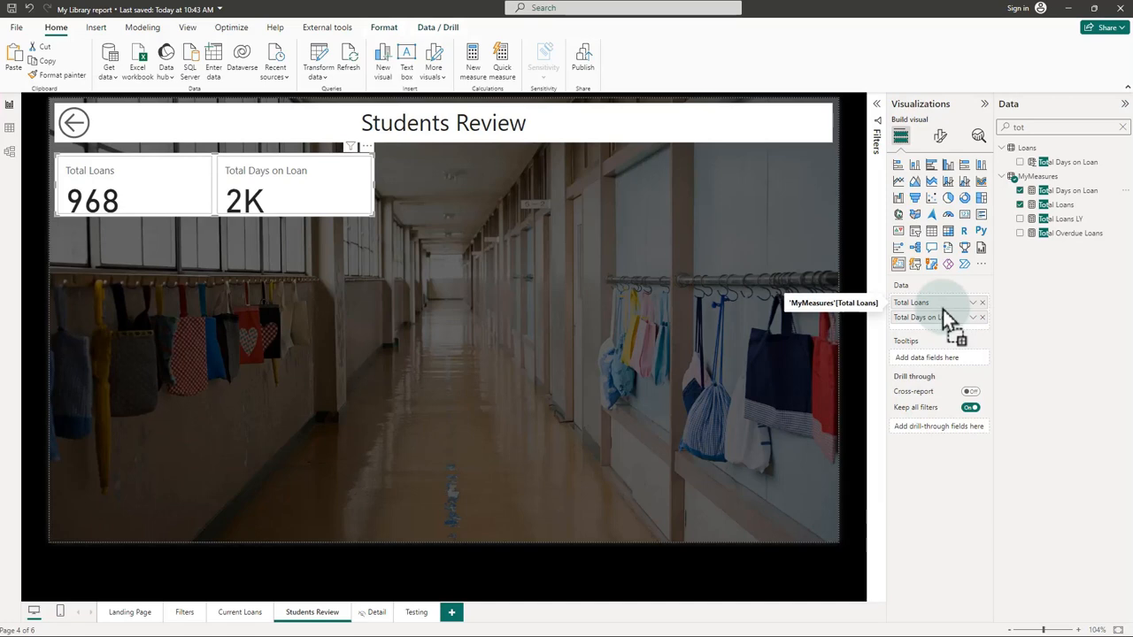
# Step: Set the card's callout values to display units None and center their horizontal alignment
pyautogui.click(940, 135)
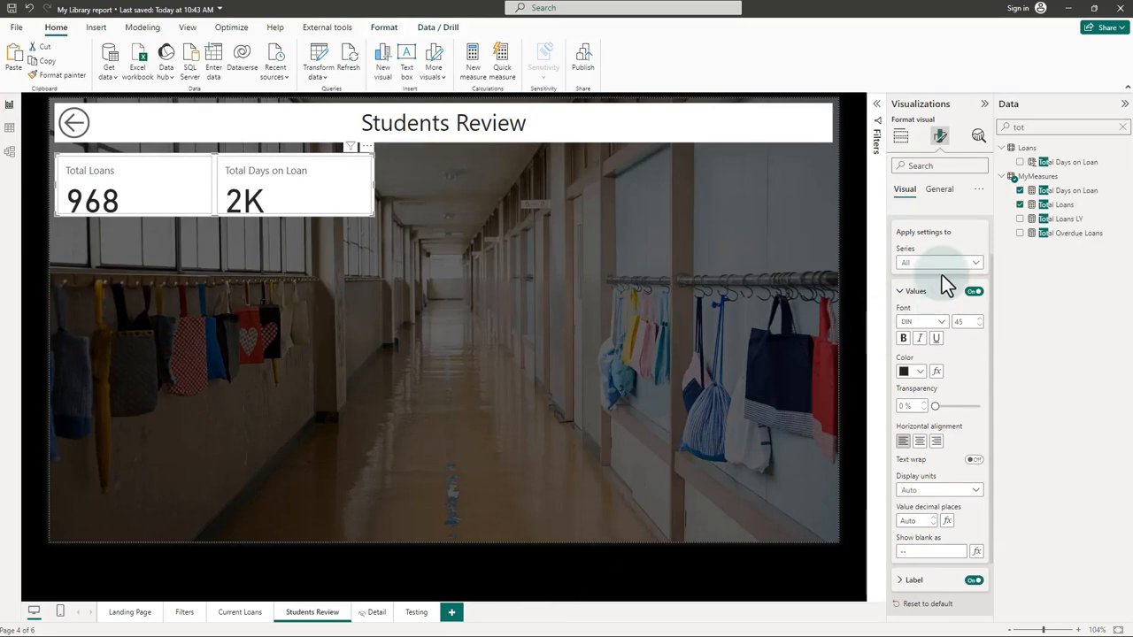
pyautogui.scroll(1, 942, 275)
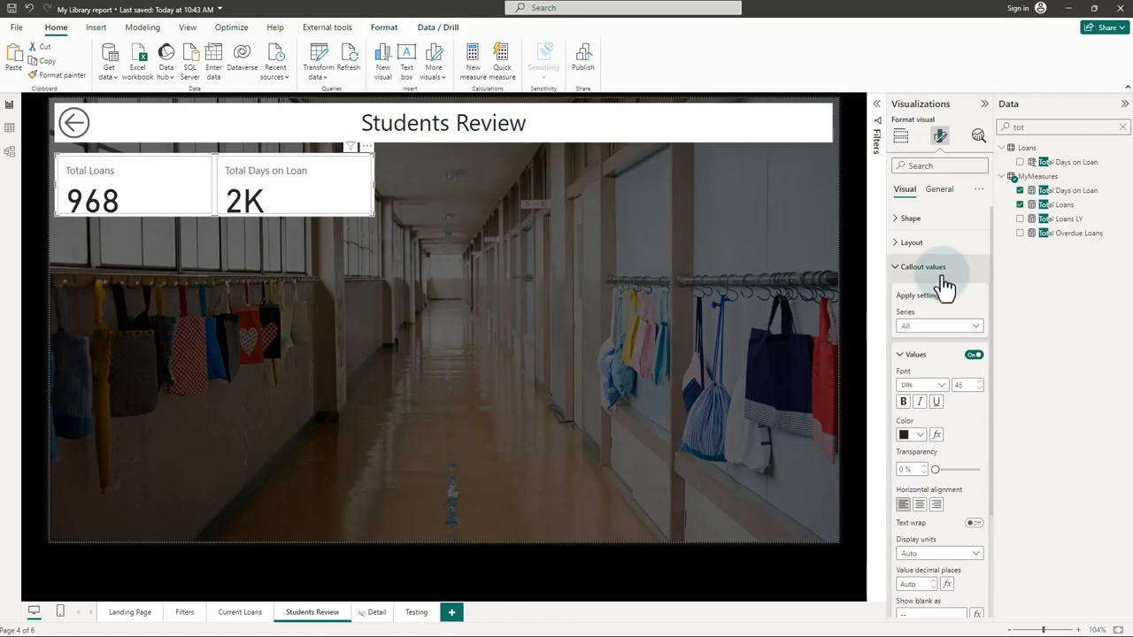
pyautogui.scroll(-2, 945, 437)
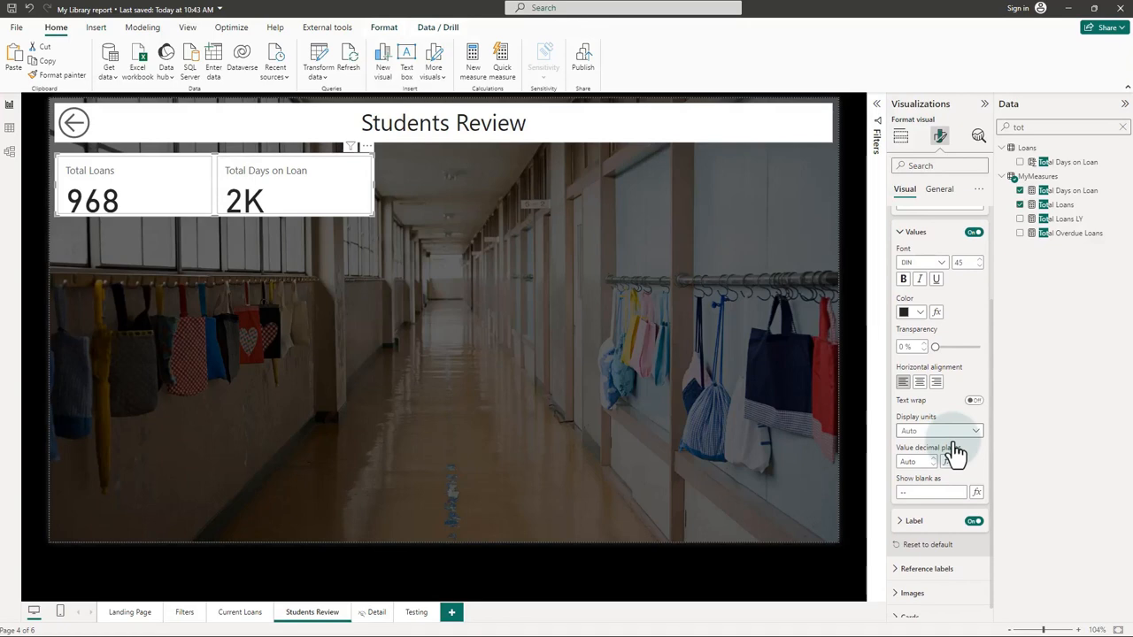
pyautogui.click(978, 432)
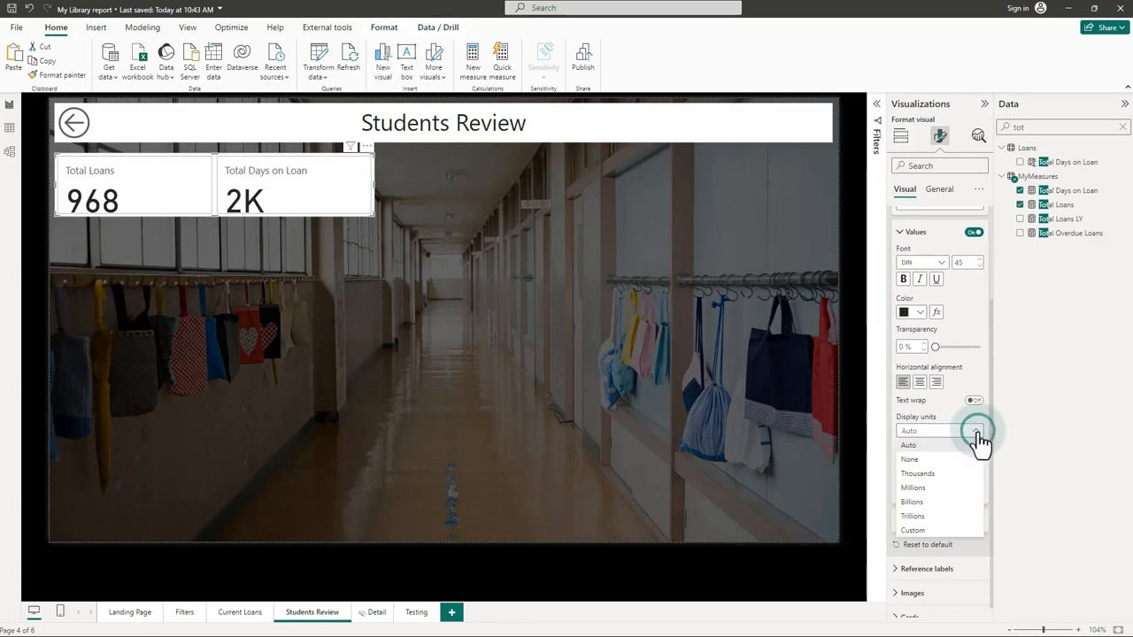
pyautogui.click(937, 461)
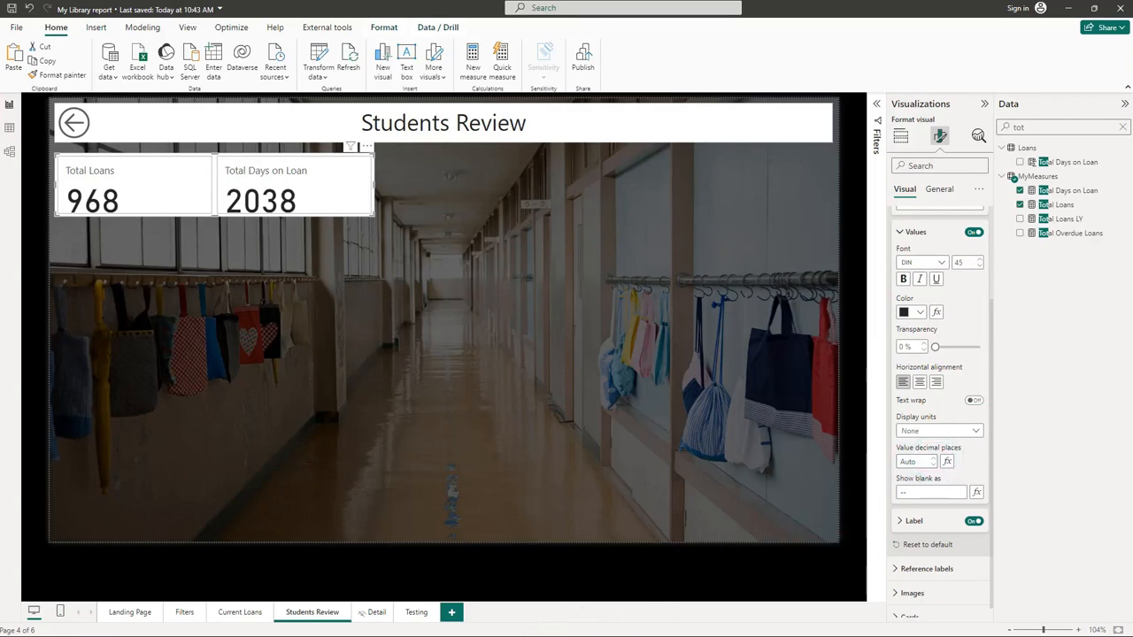
pyautogui.click(921, 386)
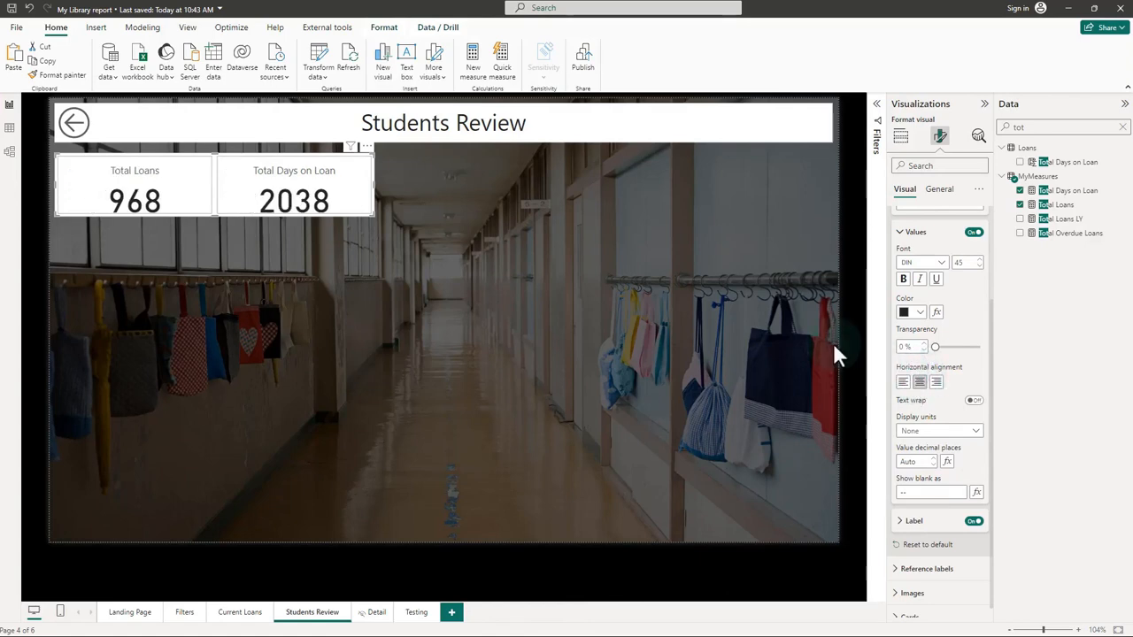
pyautogui.click(461, 195)
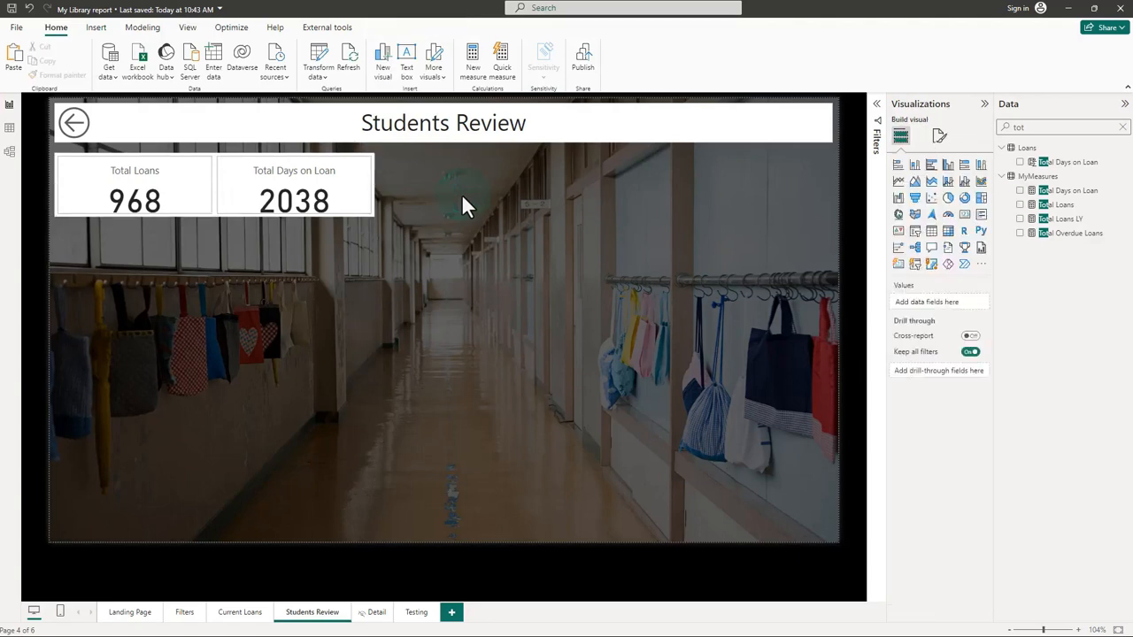
# Step: Insert a treemap beside the cards, widen it to the title's right edge and make it slightly taller
pyautogui.click(982, 199)
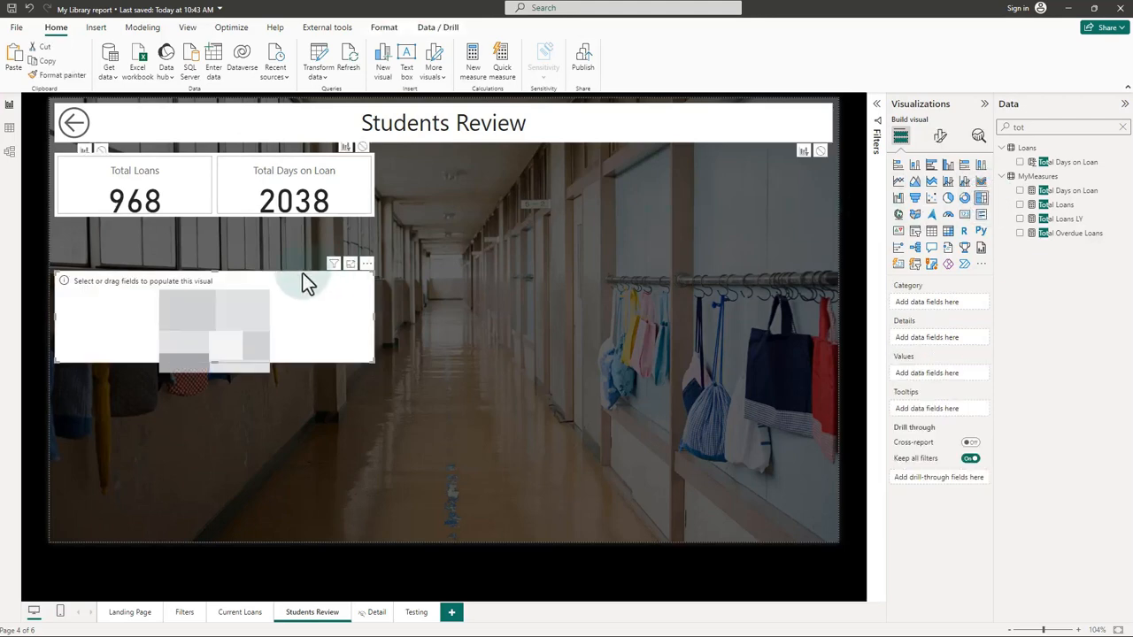
pyautogui.moveTo(303, 273); pyautogui.dragTo(630, 160)
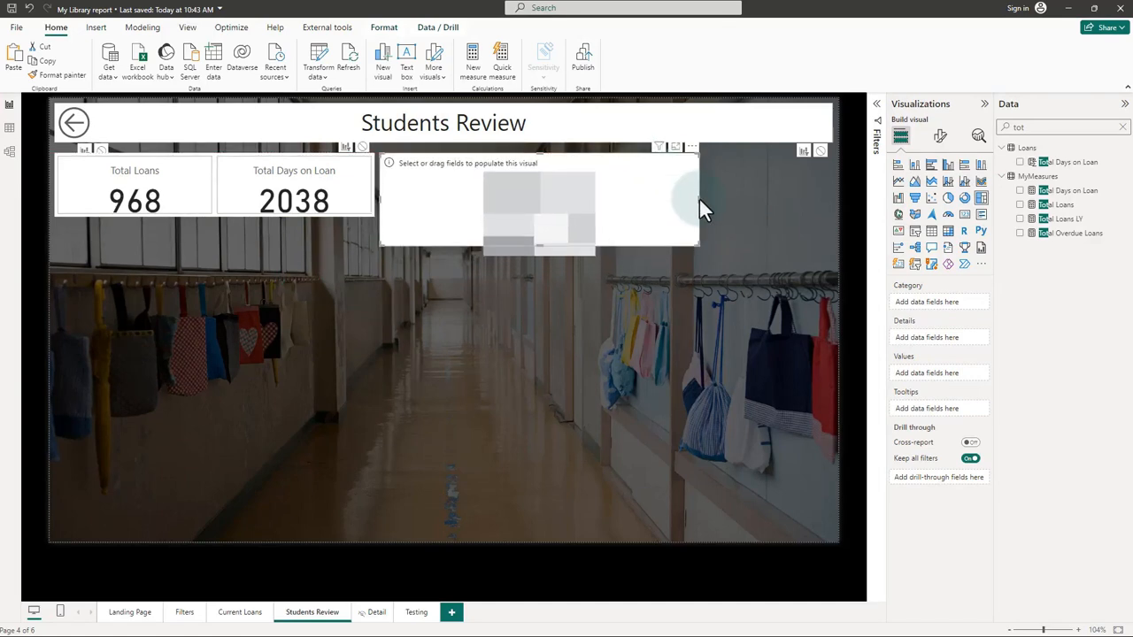
pyautogui.moveTo(699, 199); pyautogui.dragTo(833, 209)
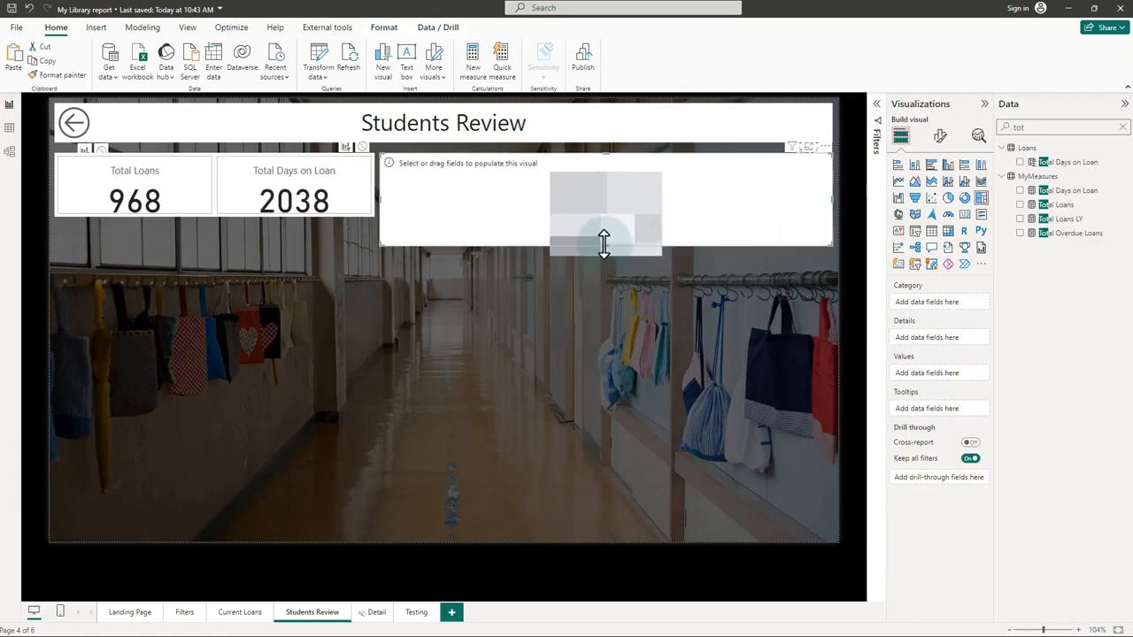
pyautogui.moveTo(602, 246); pyautogui.dragTo(605, 262)
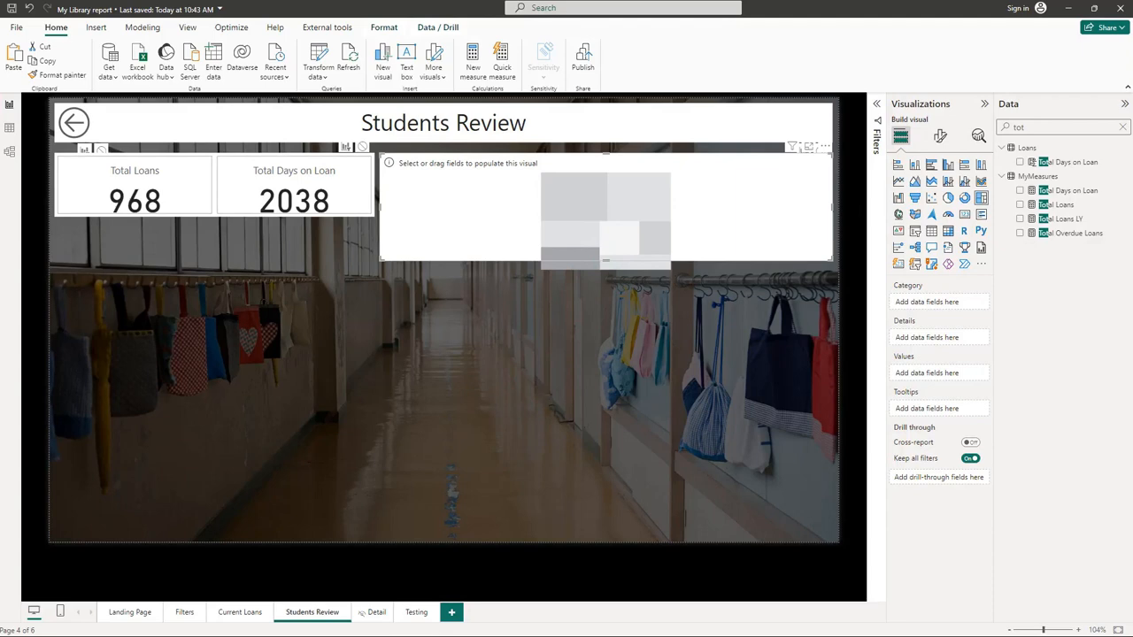
# Step: Use the Student table's Full Name field as the treemap's category
pyautogui.doubleClick(1037, 128)
pyautogui.write('full')
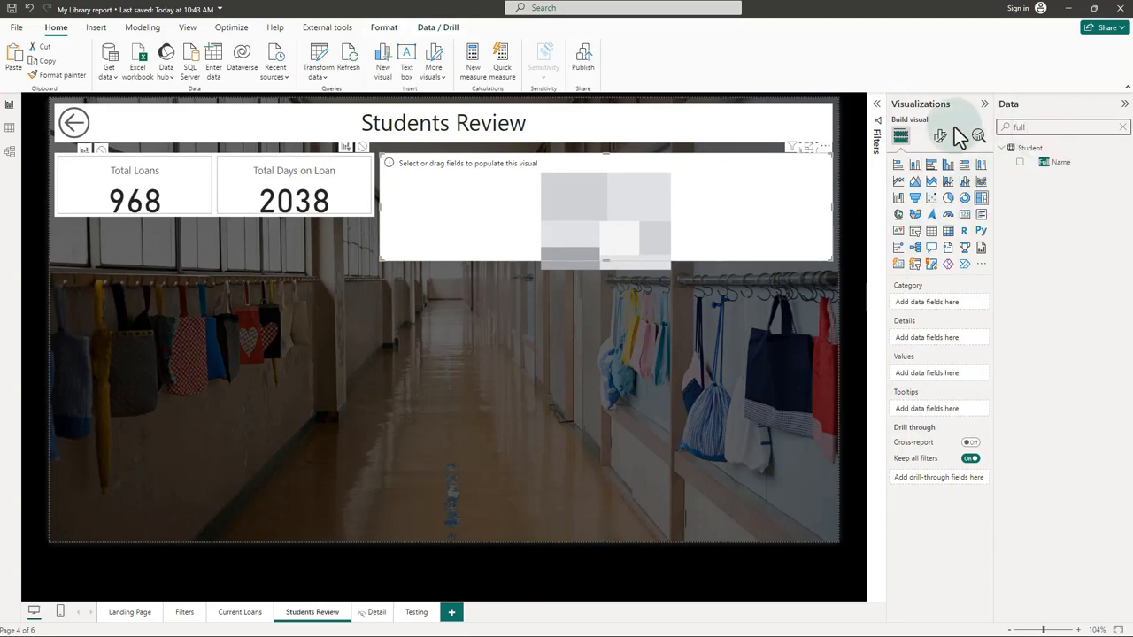
pyautogui.moveTo(1044, 170); pyautogui.dragTo(934, 314)
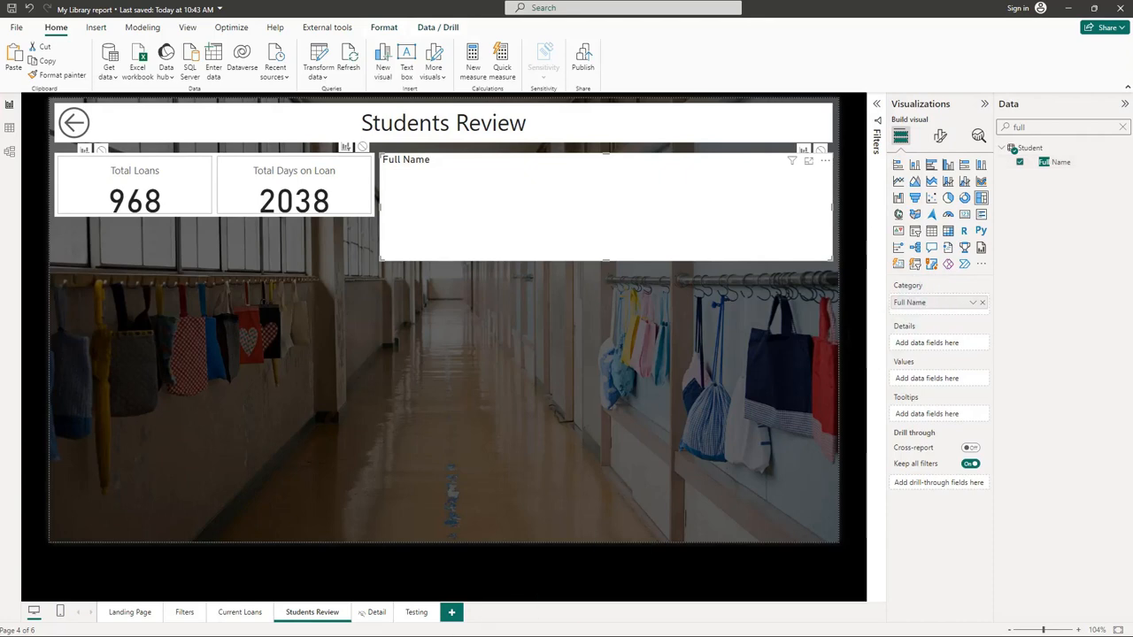
# Step: Use the Total Loans measure as the treemap's values and turn on its data labels
pyautogui.doubleClick(1043, 124)
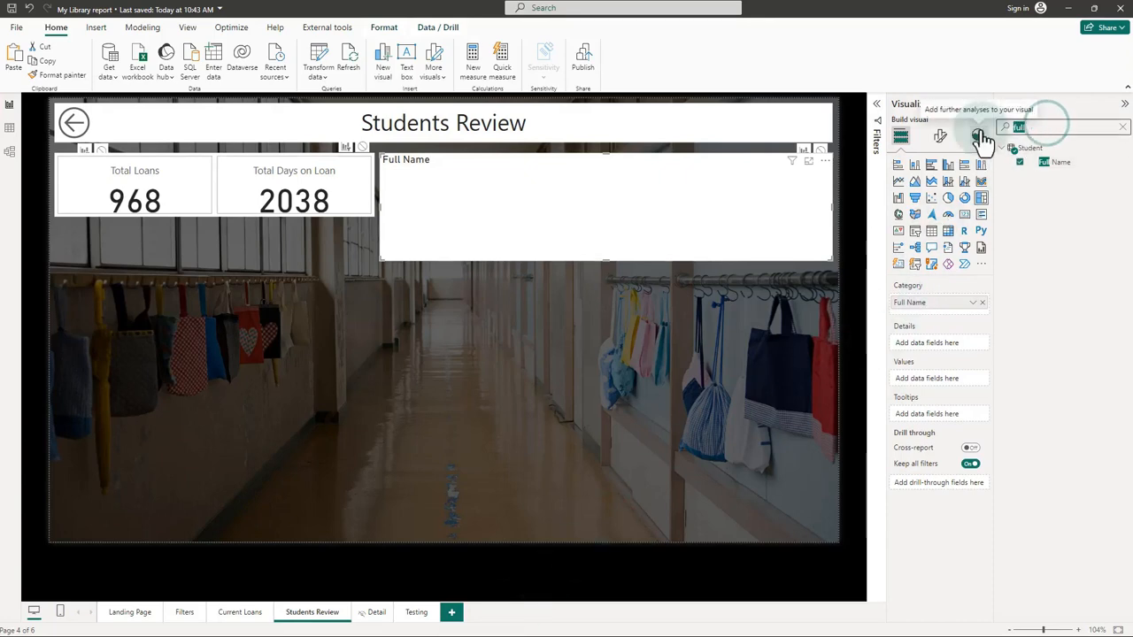
pyautogui.write('totla')
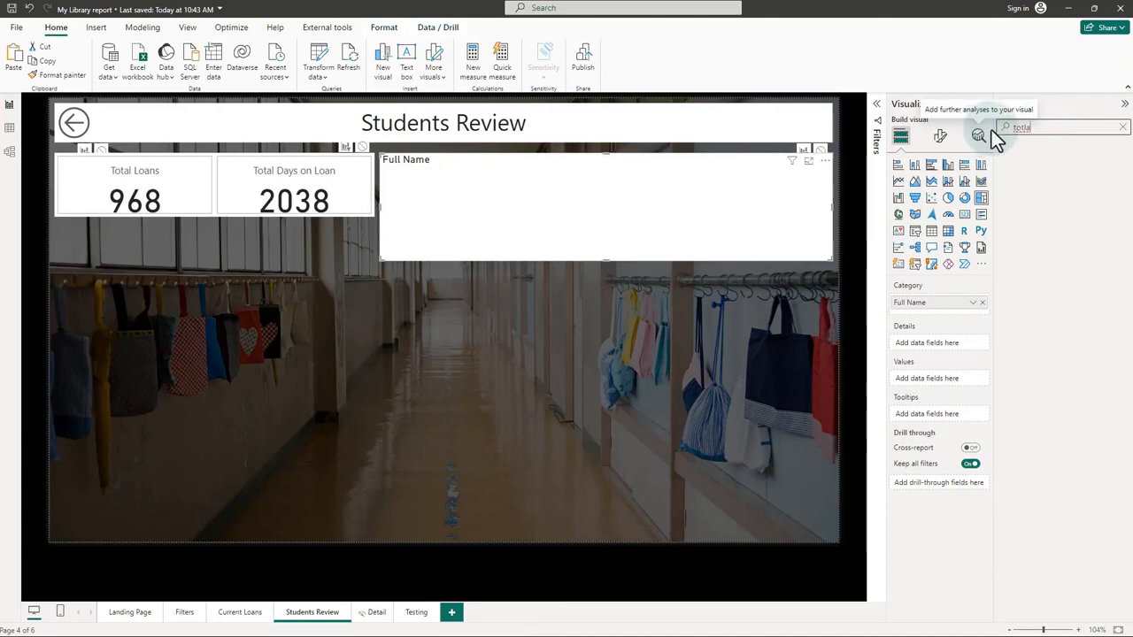
pyautogui.press('BackSpace')
pyautogui.press('BackSpace')
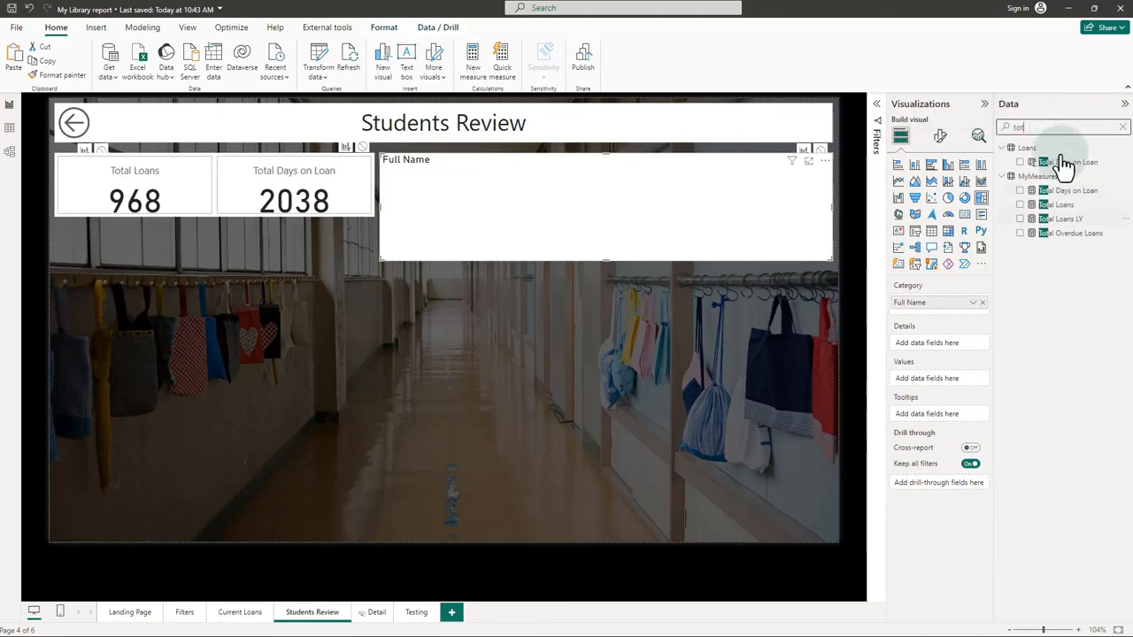
pyautogui.moveTo(1062, 206); pyautogui.dragTo(949, 380)
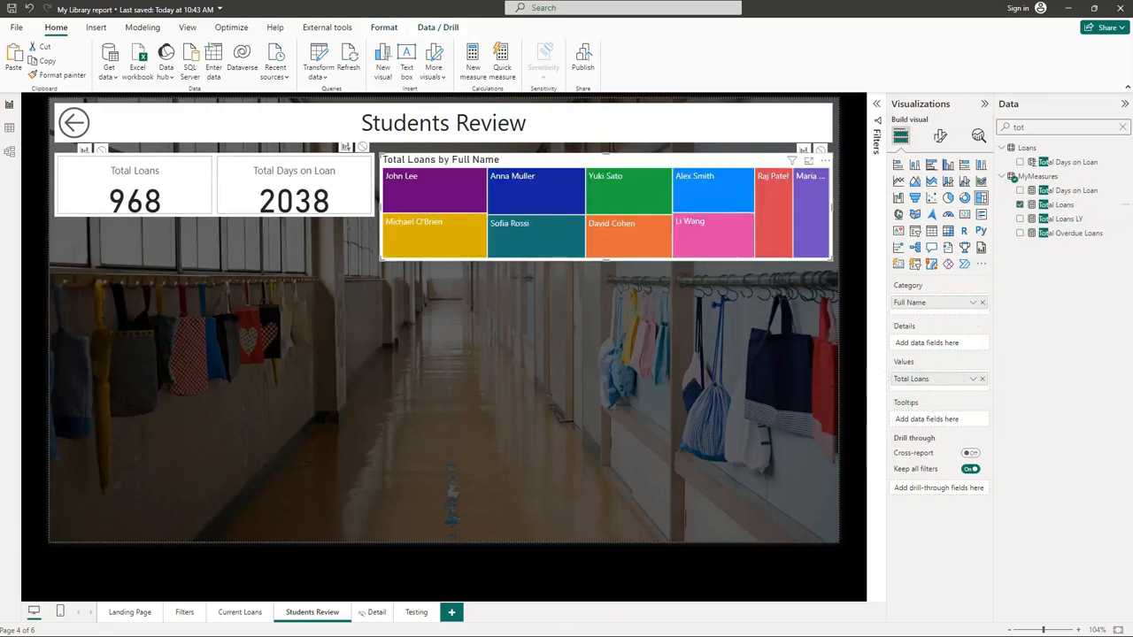
pyautogui.click(940, 134)
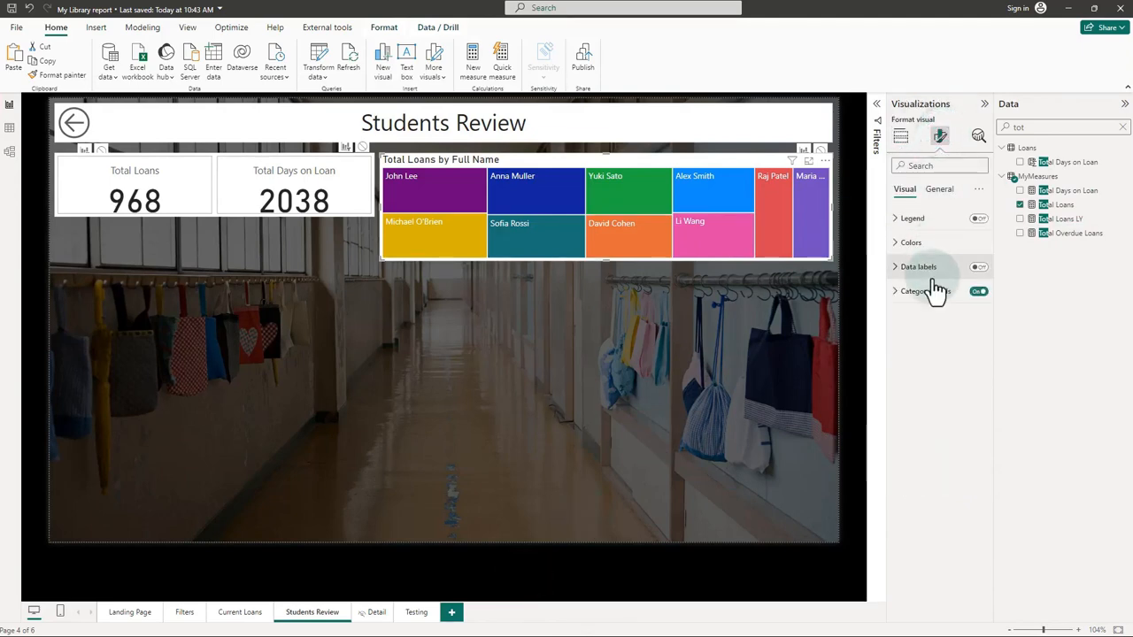
pyautogui.click(979, 267)
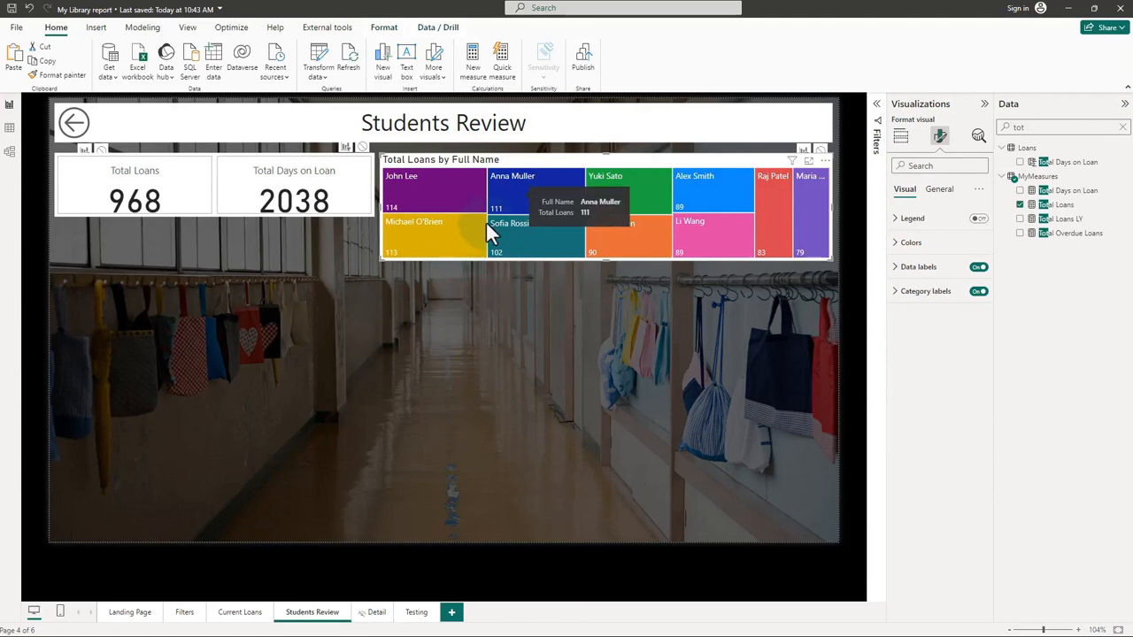
# Step: Check one student's cross-filtering on the cards, then insert a stacked column chart and extend its upper edge to just below the cards
pyautogui.click(517, 195)
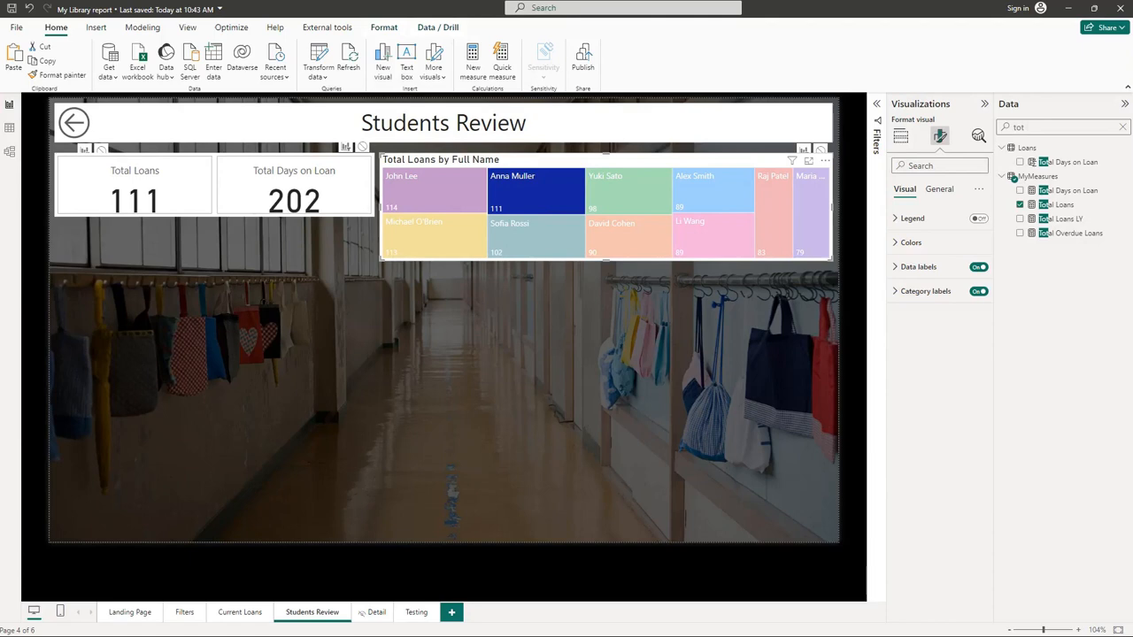
pyautogui.click(214, 361)
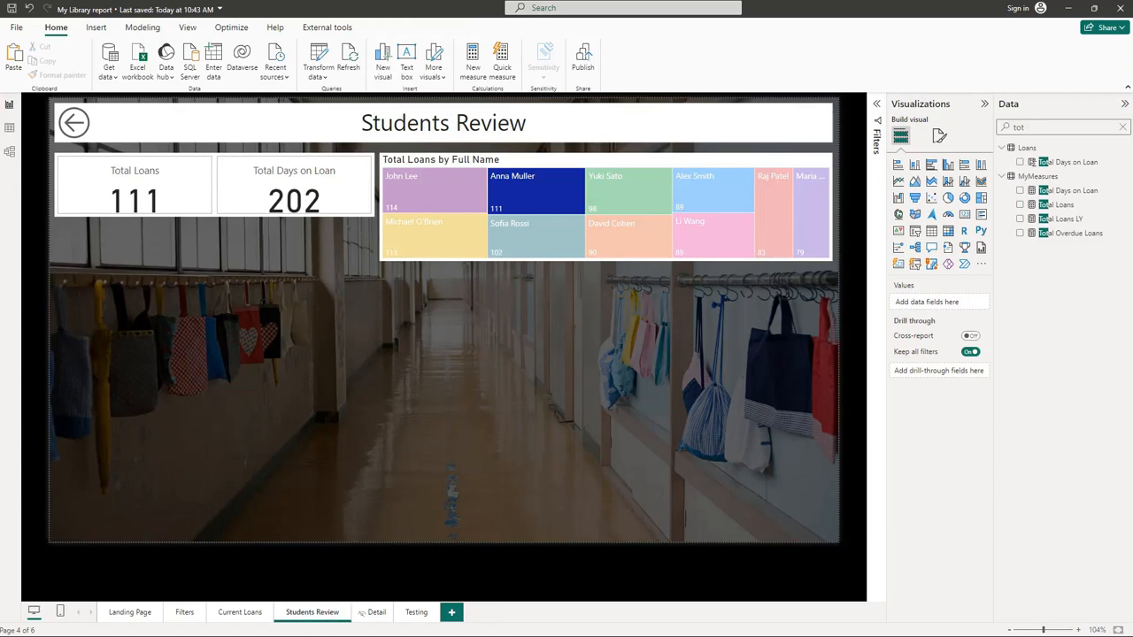
pyautogui.click(918, 170)
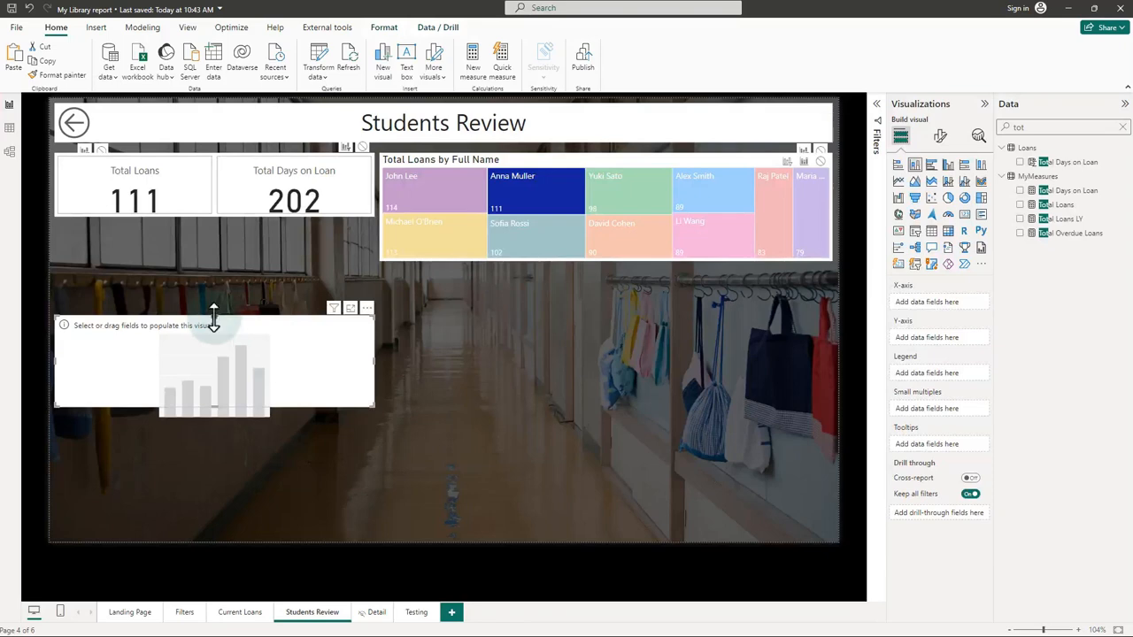
pyautogui.moveTo(213, 316); pyautogui.dragTo(223, 228)
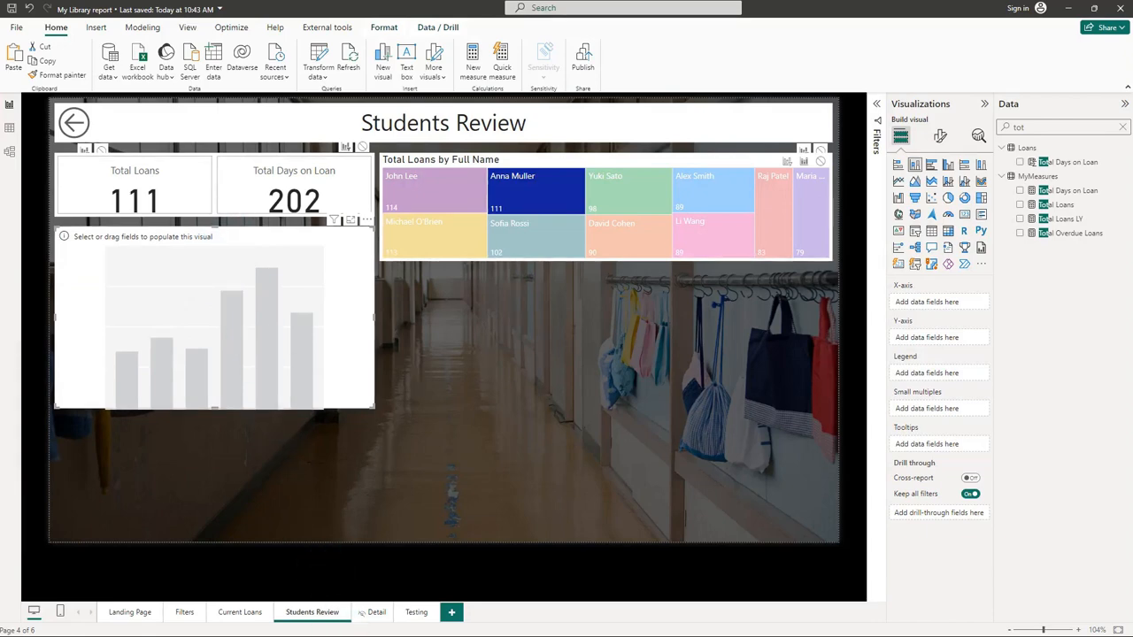
# Step: Put the SchoolYear Hierarchy on the column chart's X-axis and the Total Loans measure on its Y-axis
pyautogui.doubleClick(1019, 126)
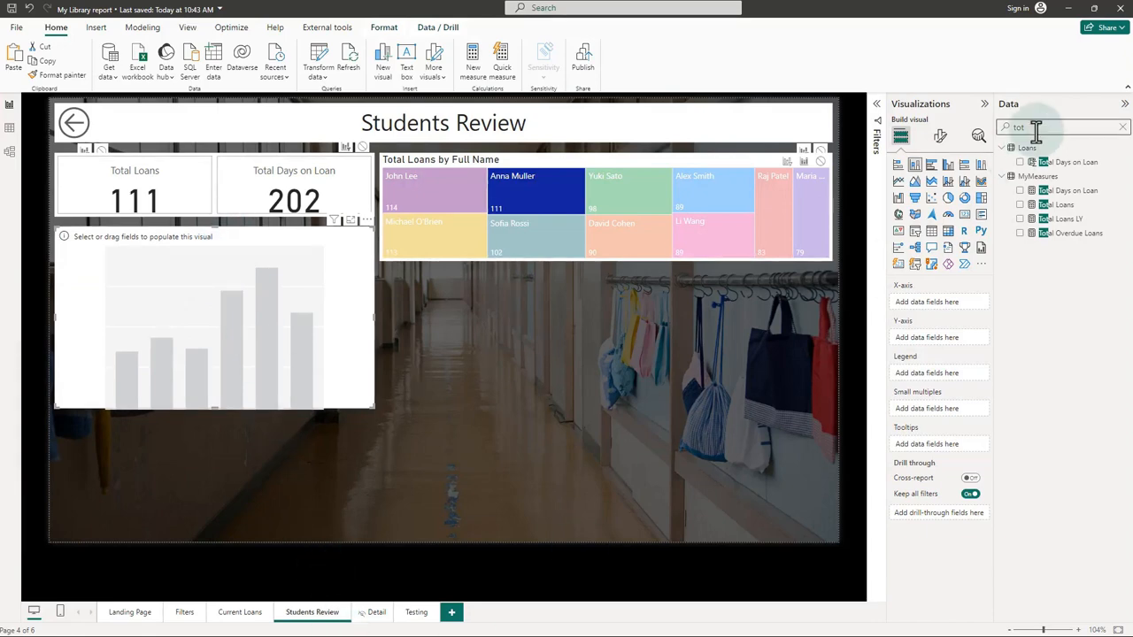
pyautogui.write('hie')
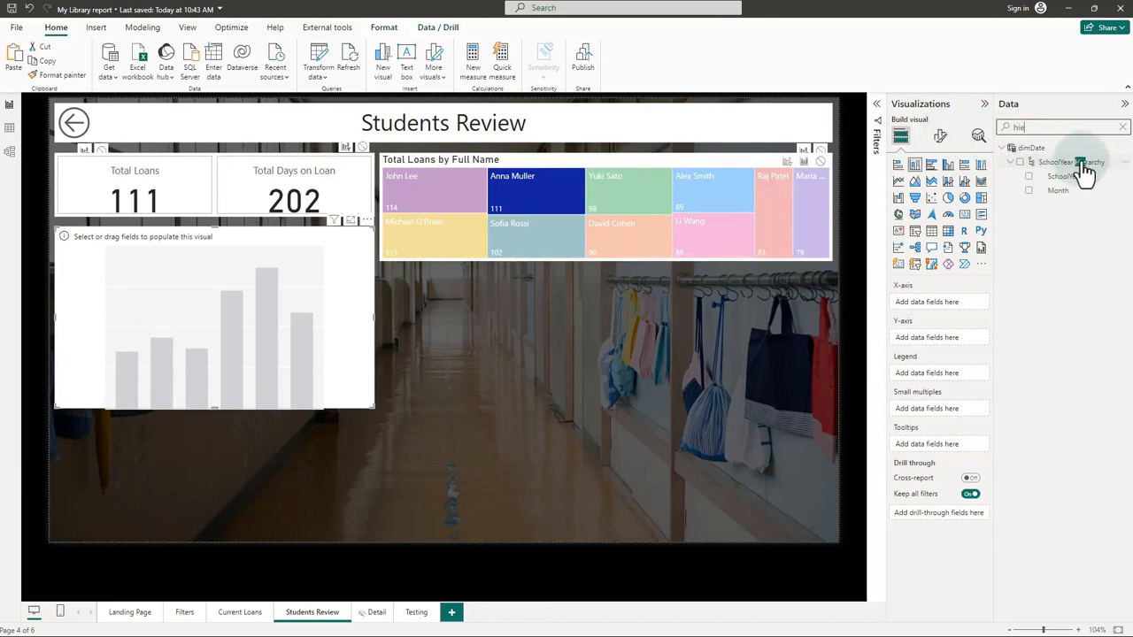
pyautogui.moveTo(1081, 164); pyautogui.dragTo(956, 314)
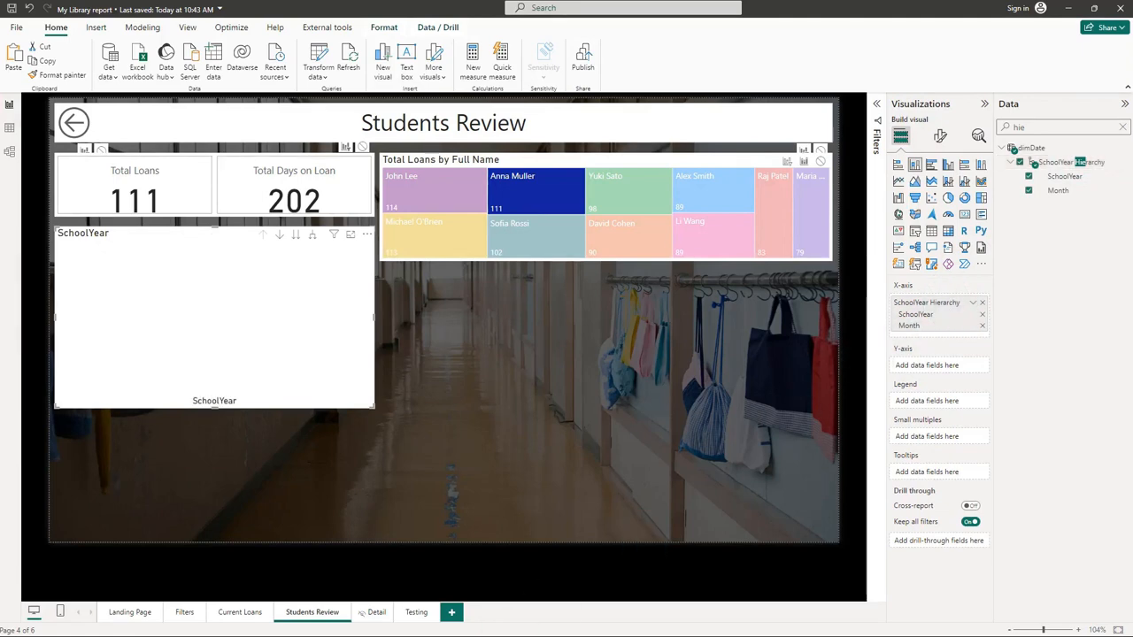
pyautogui.moveTo(1052, 122); pyautogui.dragTo(978, 135)
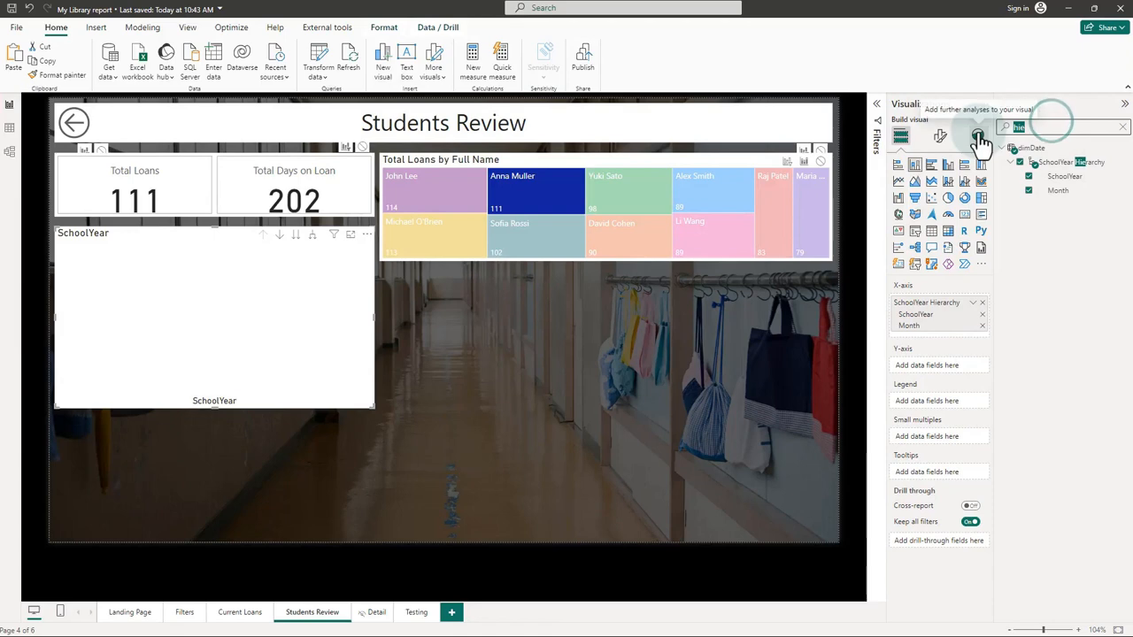
pyautogui.write('tot')
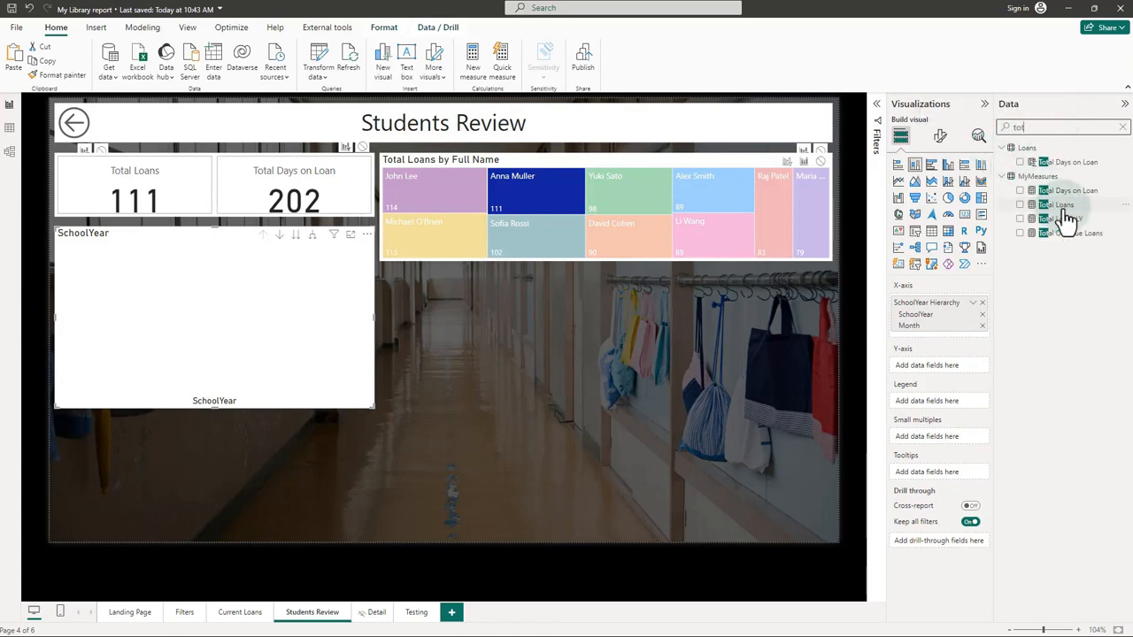
pyautogui.moveTo(1064, 205); pyautogui.dragTo(953, 372)
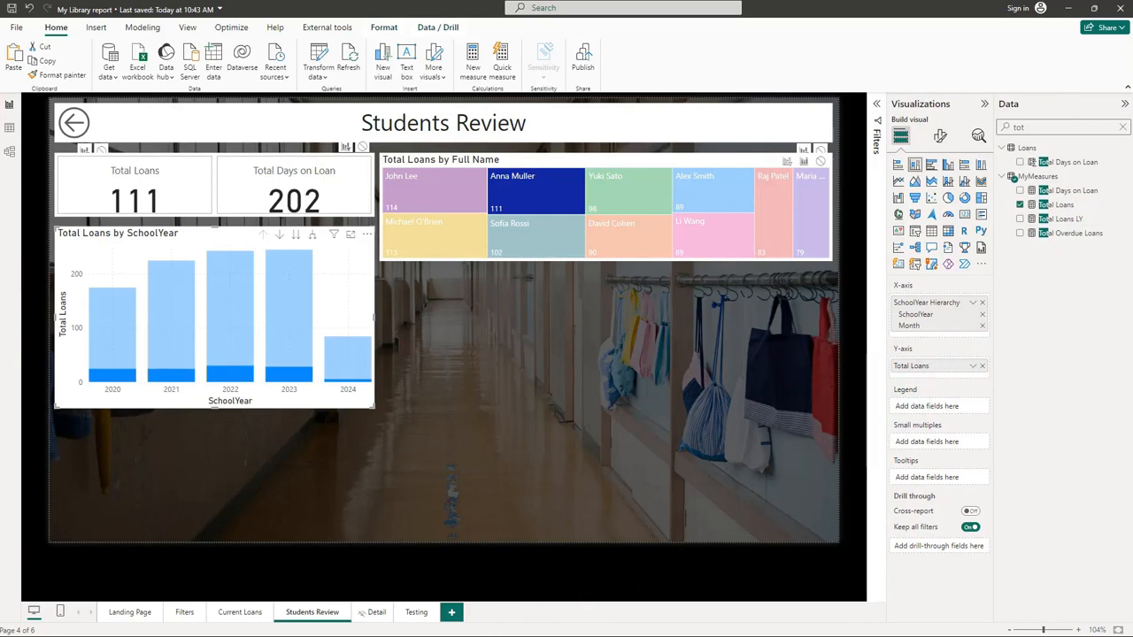
# Step: Clear the student selection and set the treemap's interaction with the column chart to Filter
pyautogui.click(517, 192)
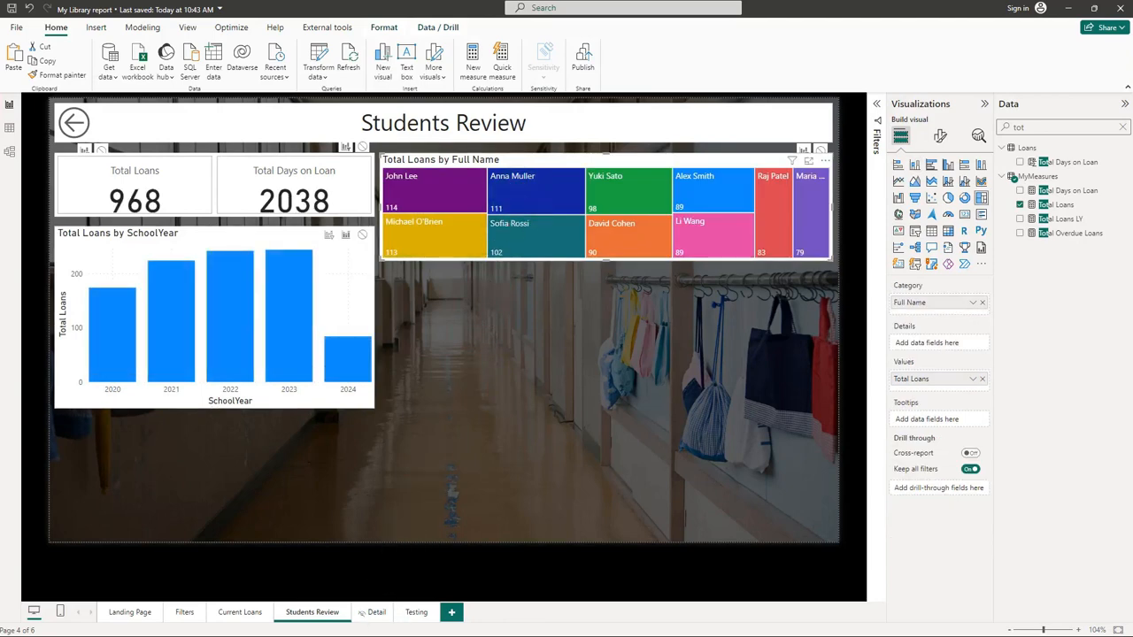
pyautogui.click(382, 29)
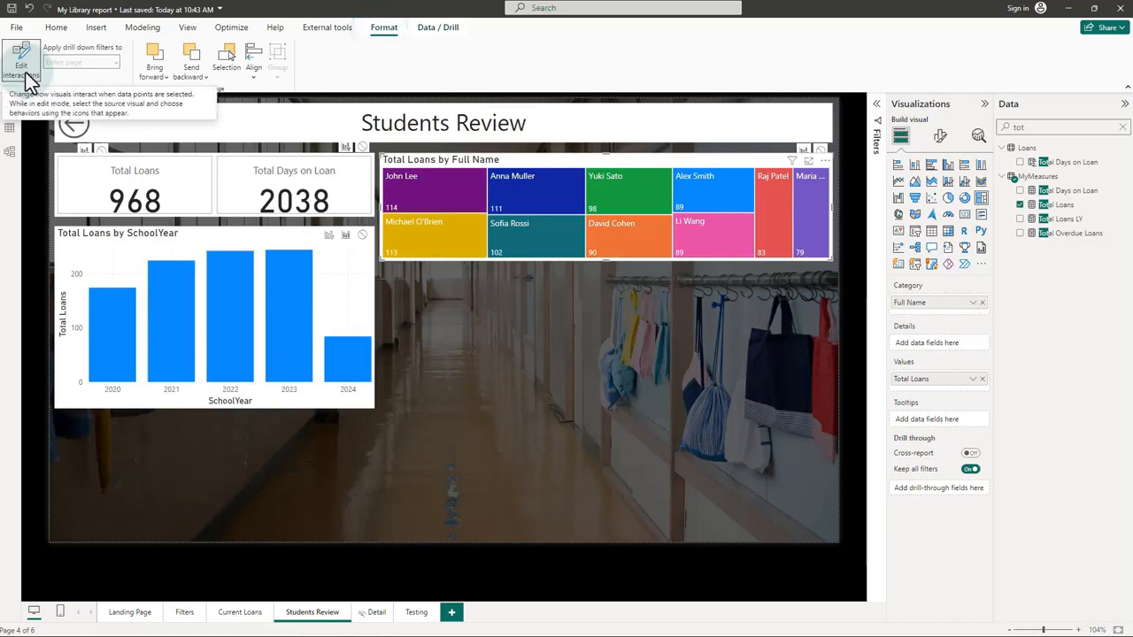
pyautogui.click(473, 158)
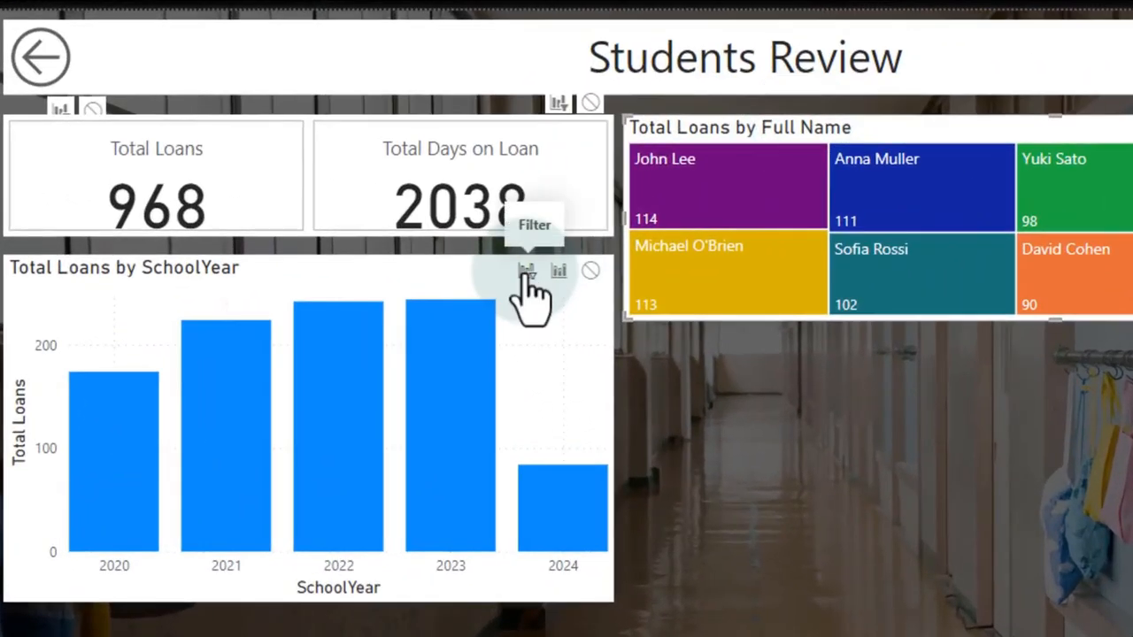
pyautogui.click(526, 274)
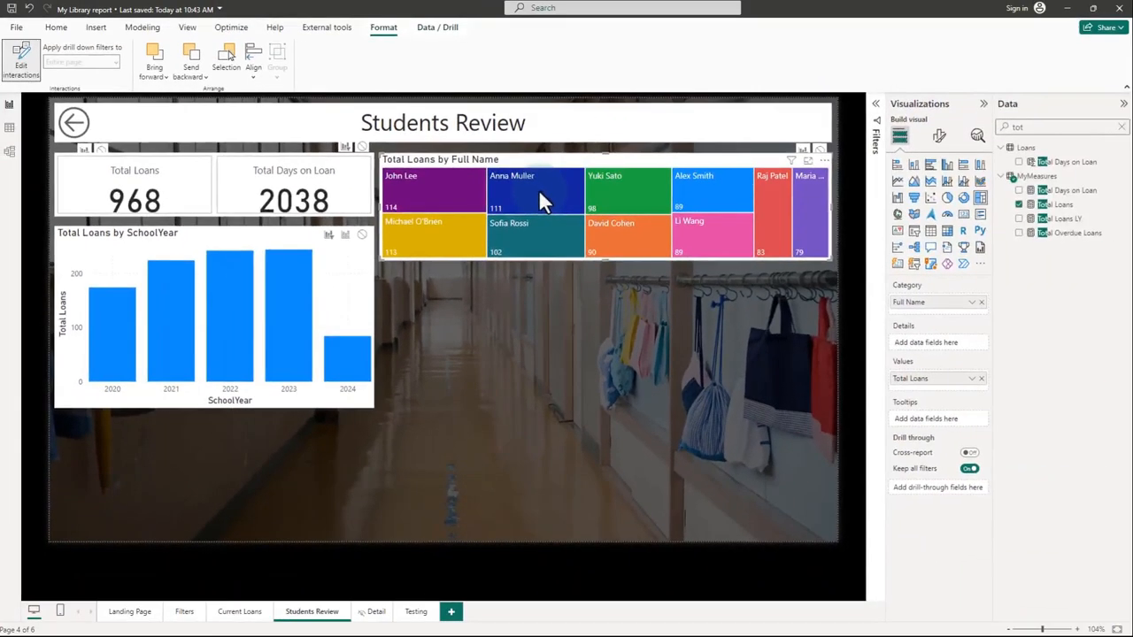
# Step: Test the filter interaction by selecting one student in the treemap, and turn off interaction editing
pyautogui.moveTo(846, 202)
pyautogui.click(542, 200)
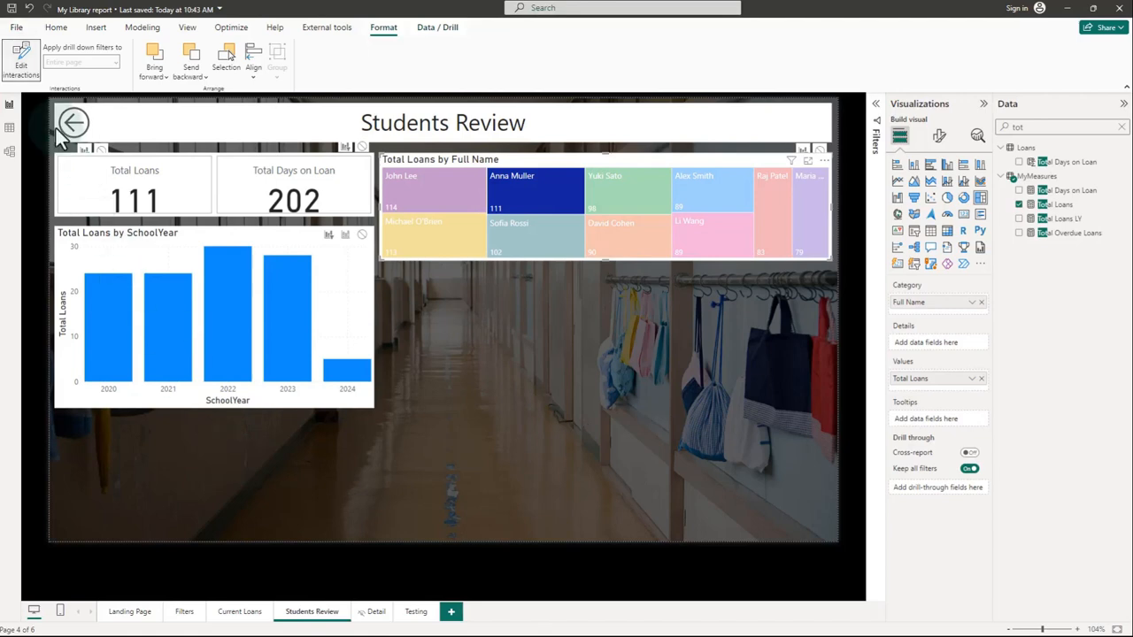
pyautogui.click(23, 68)
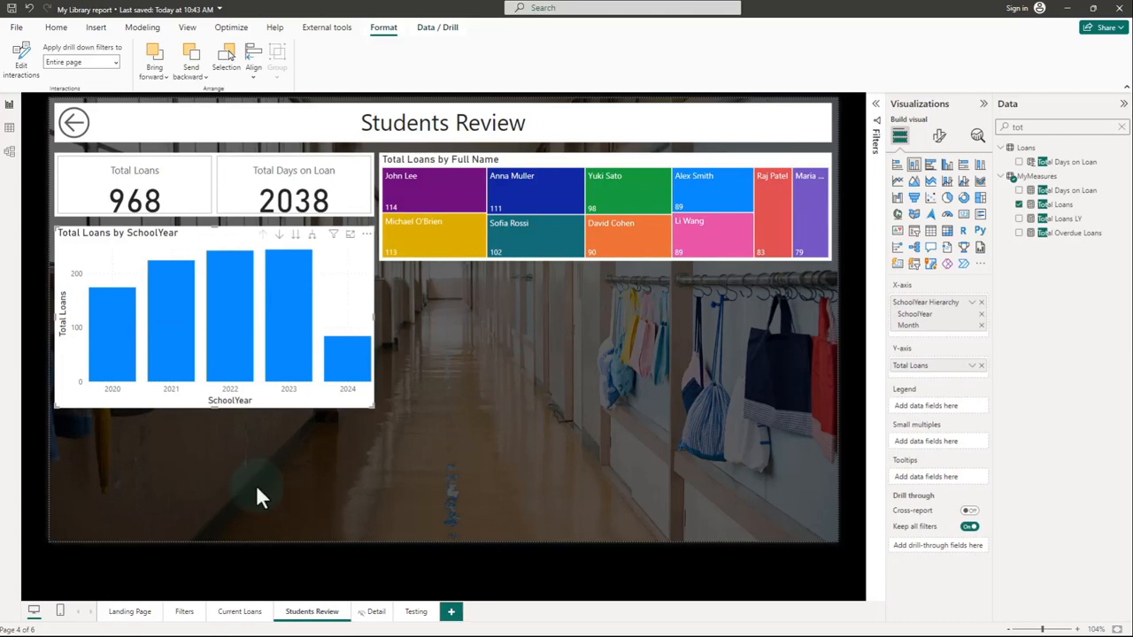
# Step: Turn on drill-down for the column chart, drill into the 2023 school year's months and drill back up
pyautogui.click(279, 235)
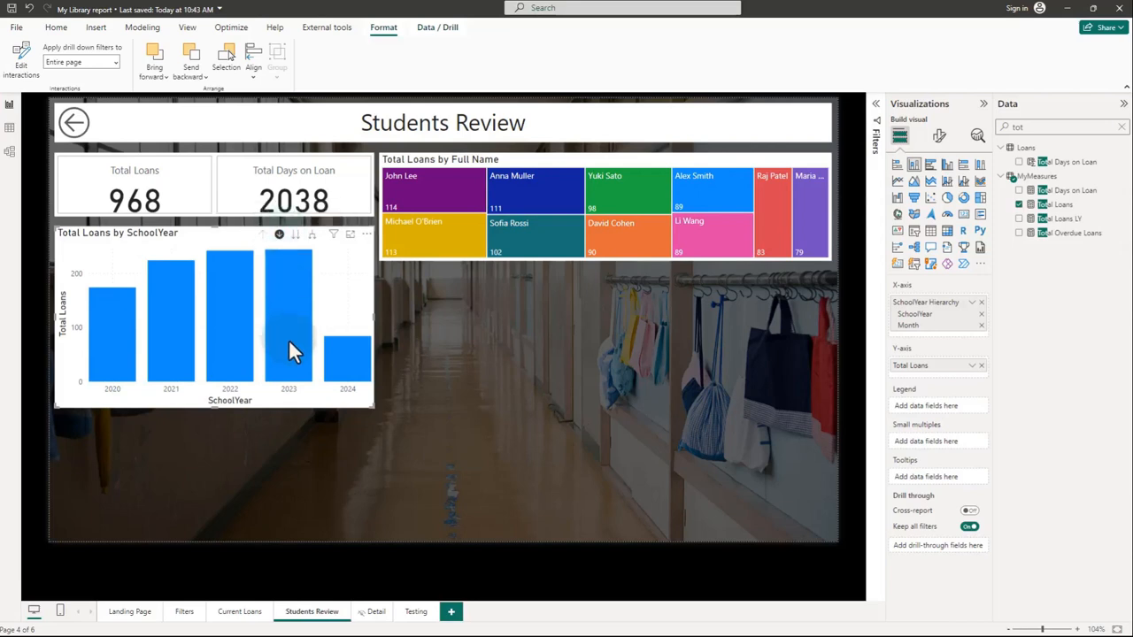
pyautogui.moveTo(289, 341)
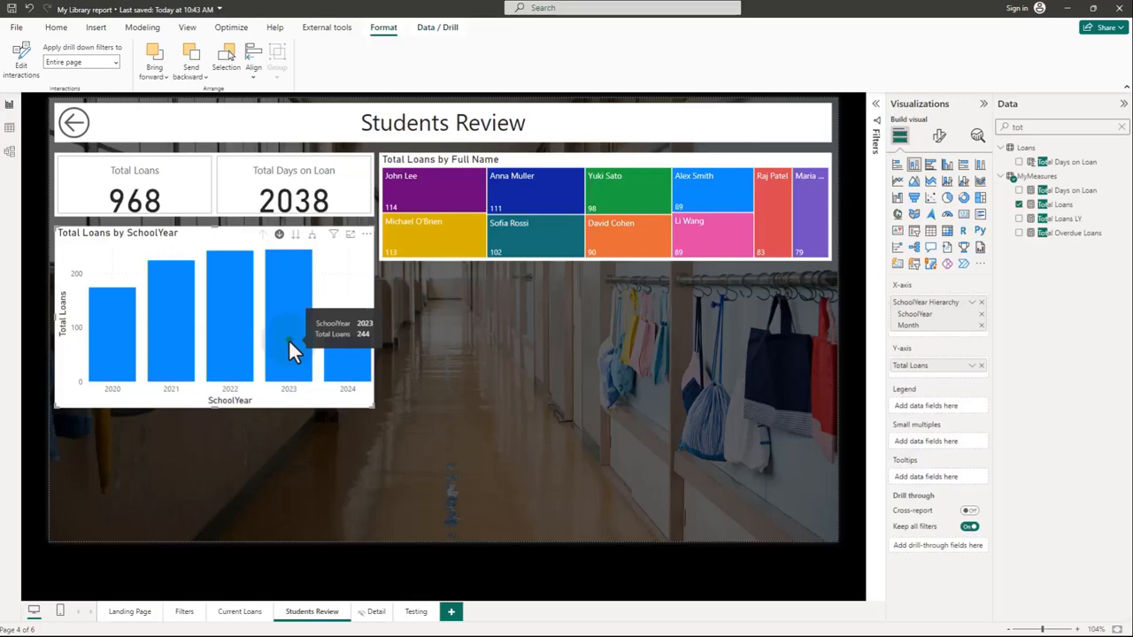
pyautogui.click(289, 345)
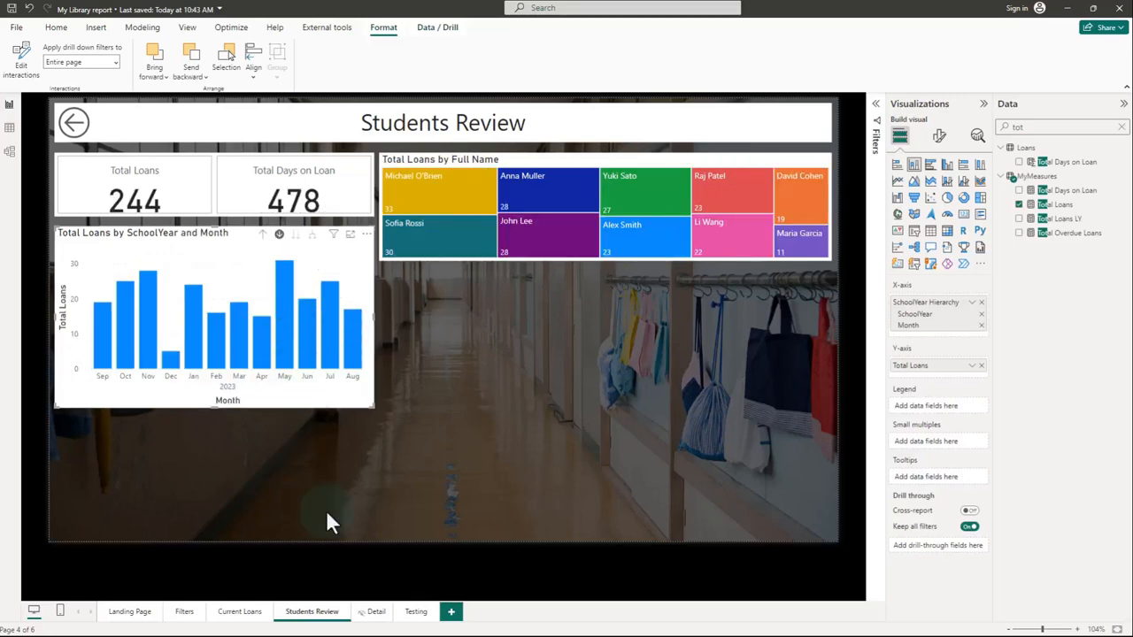
pyautogui.click(262, 236)
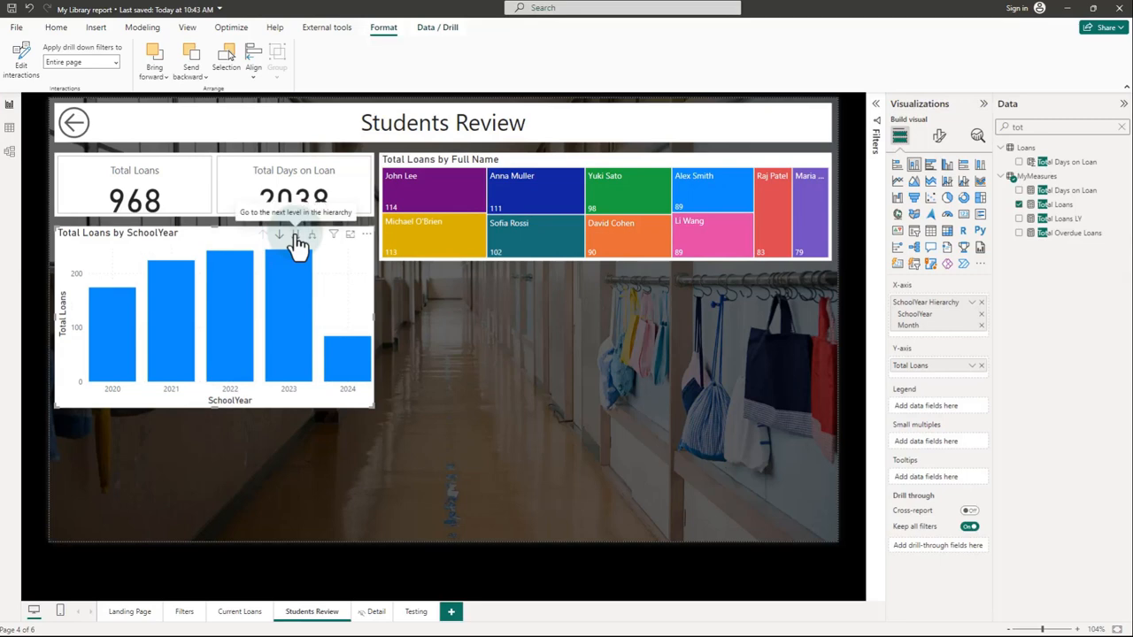
# Step: Preview the column chart at the month level and with all school years expanded to months, returning to the school year level each time
pyautogui.click(296, 236)
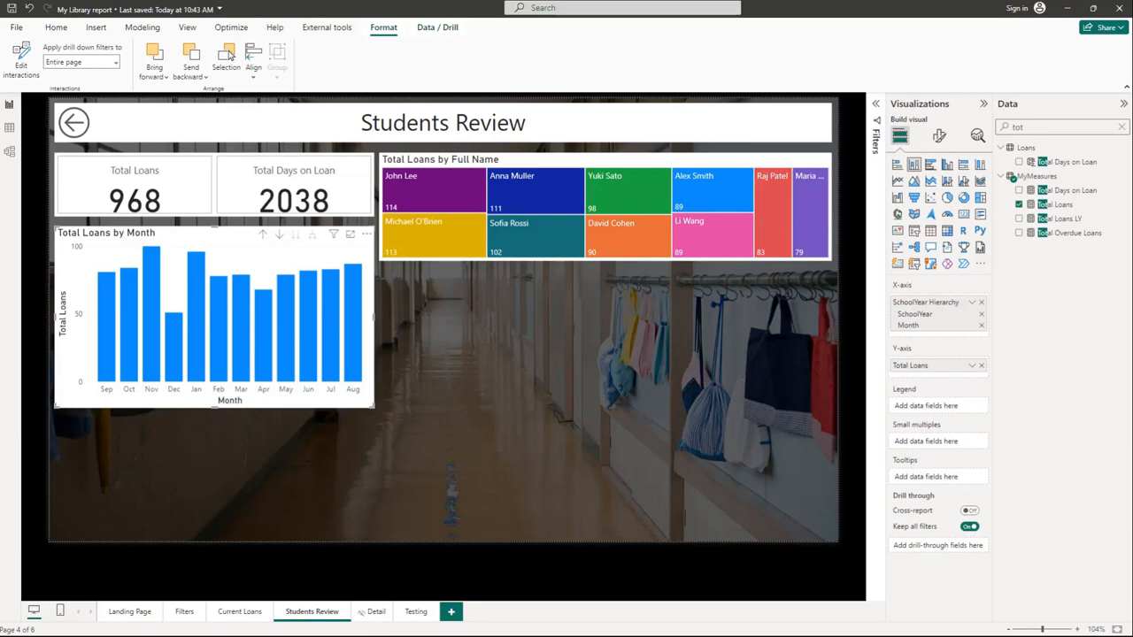
pyautogui.click(260, 234)
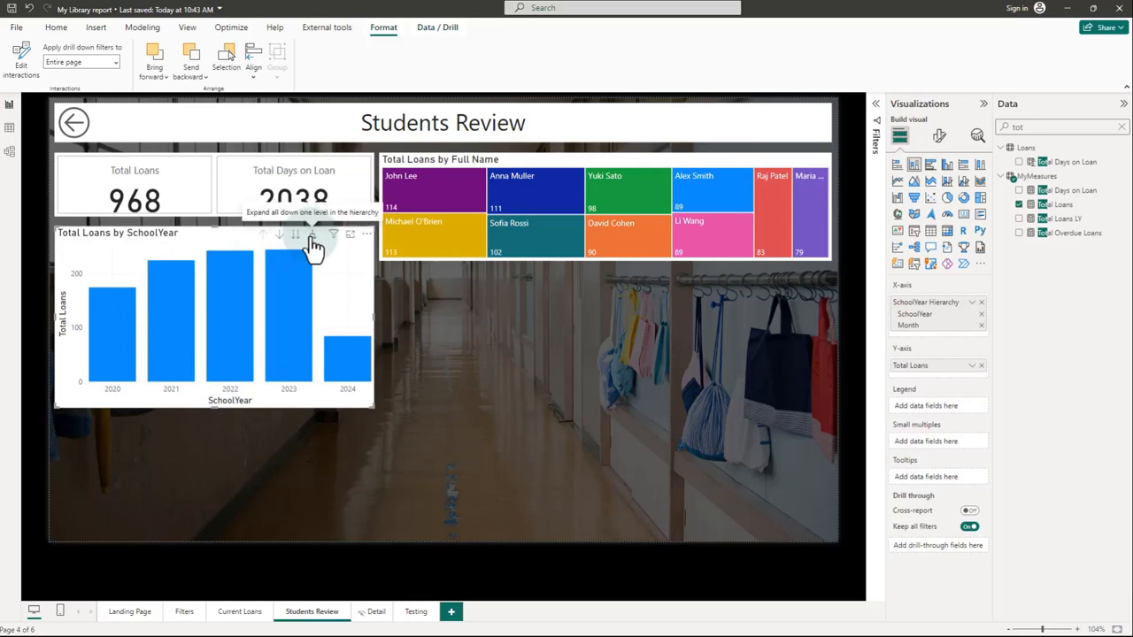
pyautogui.click(312, 238)
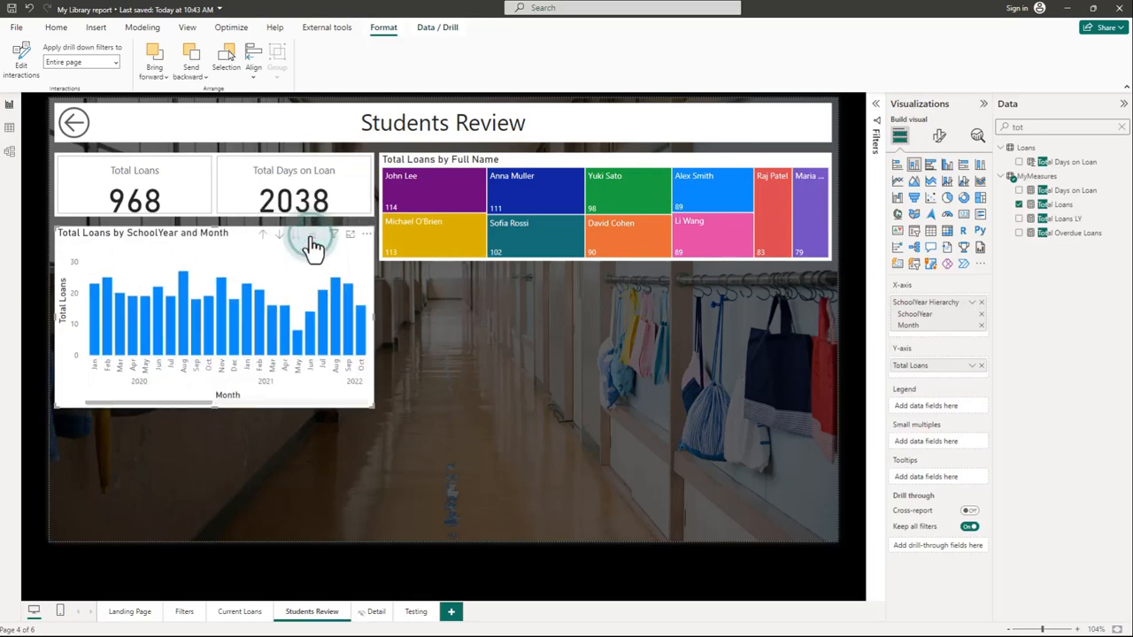
pyautogui.click(311, 237)
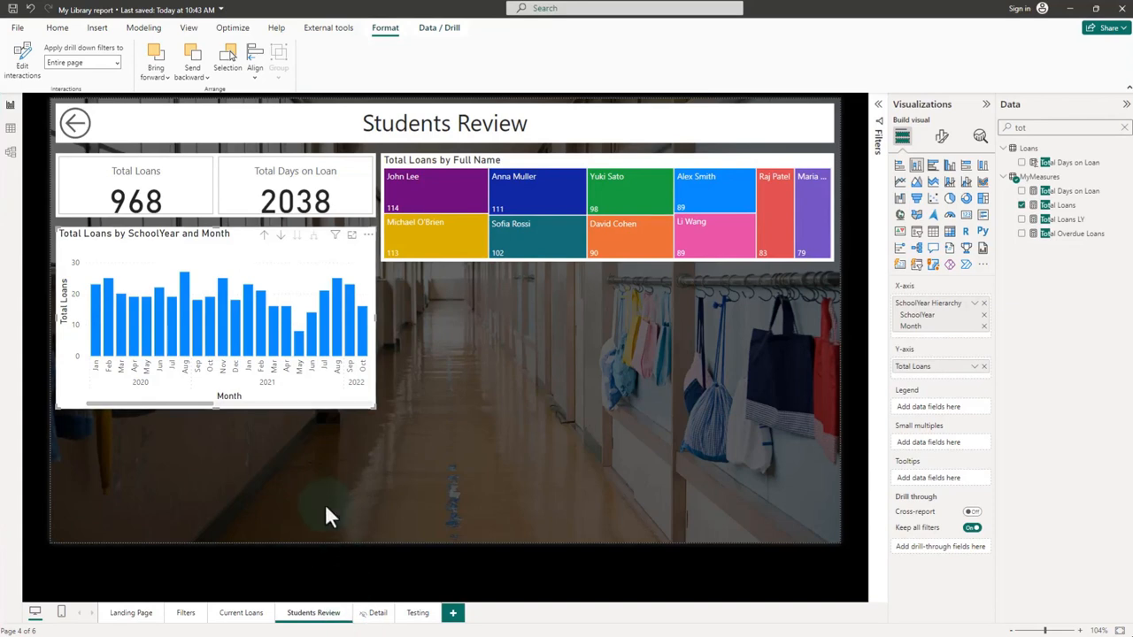
pyautogui.click(263, 235)
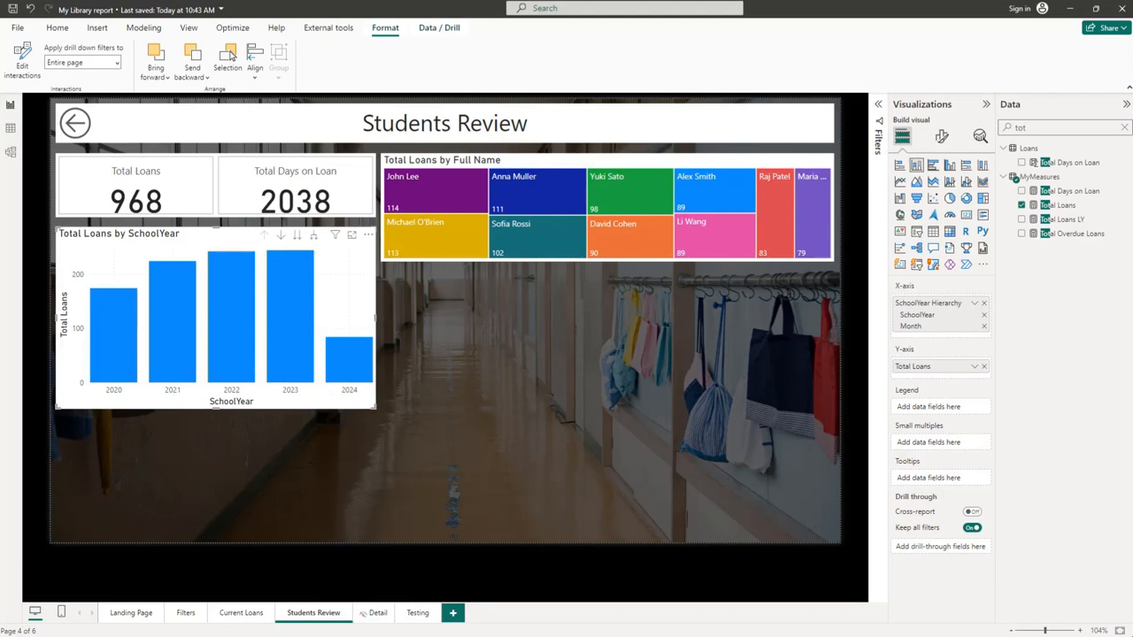
# Step: Insert a matrix beneath the treemap, widen it to the treemap's right edge and make it taller
pyautogui.click(600, 345)
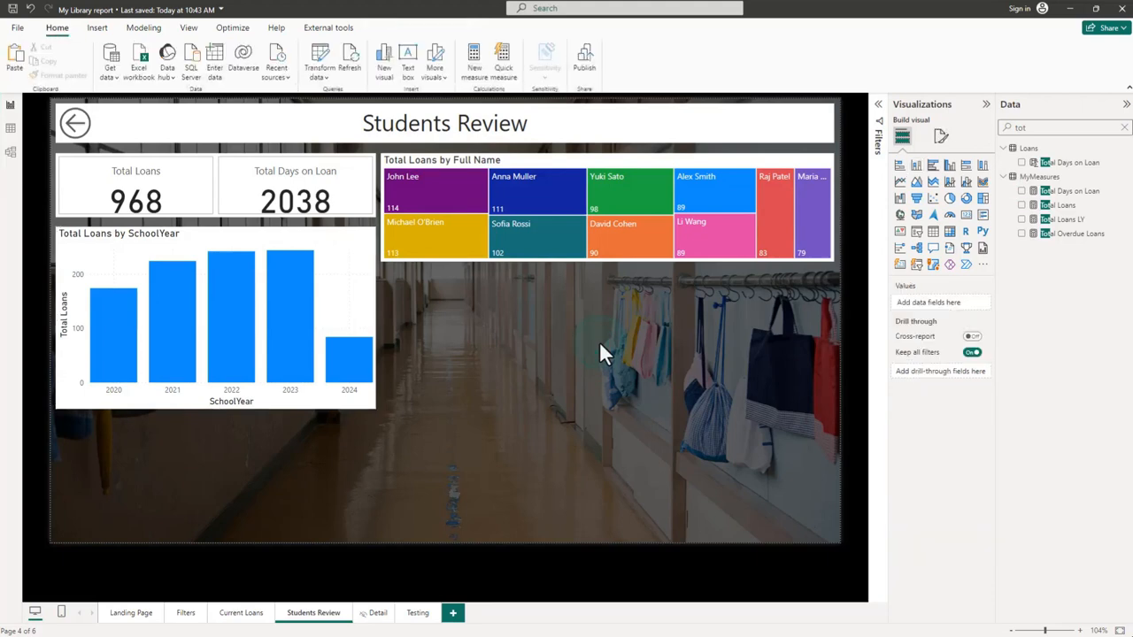
pyautogui.click(950, 233)
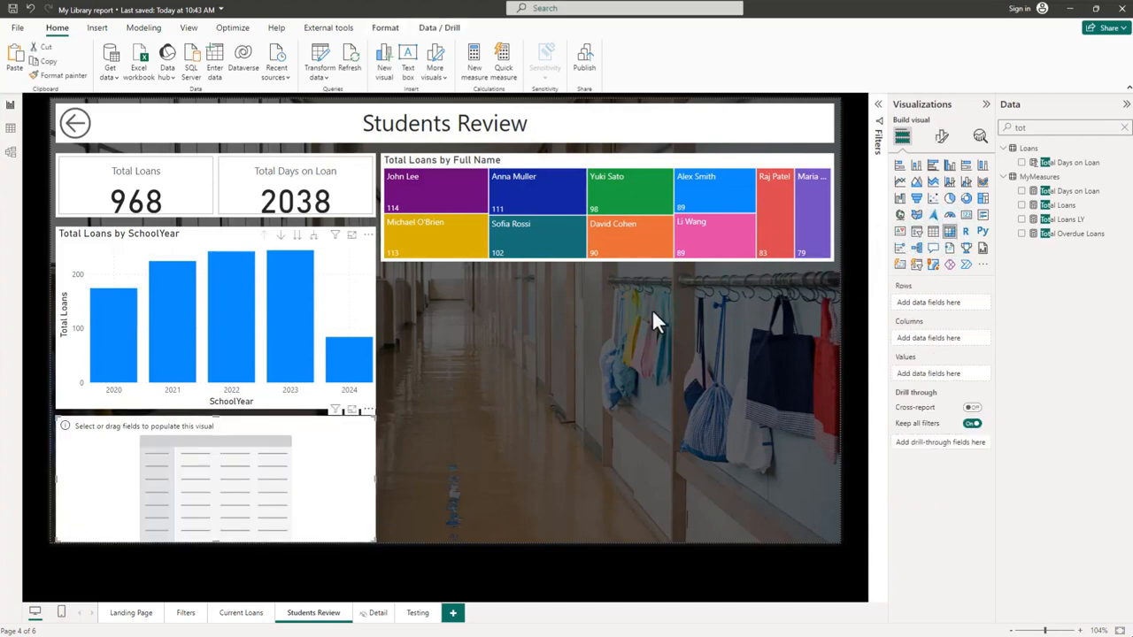
pyautogui.moveTo(248, 420); pyautogui.dragTo(574, 271)
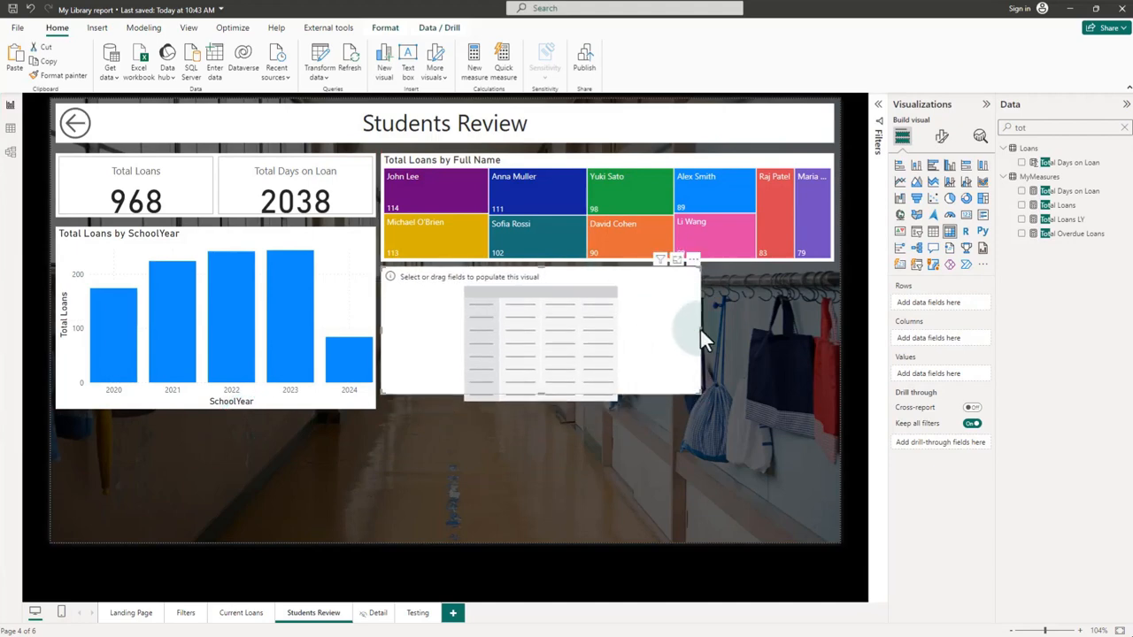
pyautogui.moveTo(700, 334); pyautogui.dragTo(831, 332)
pyautogui.moveTo(606, 394); pyautogui.dragTo(594, 458)
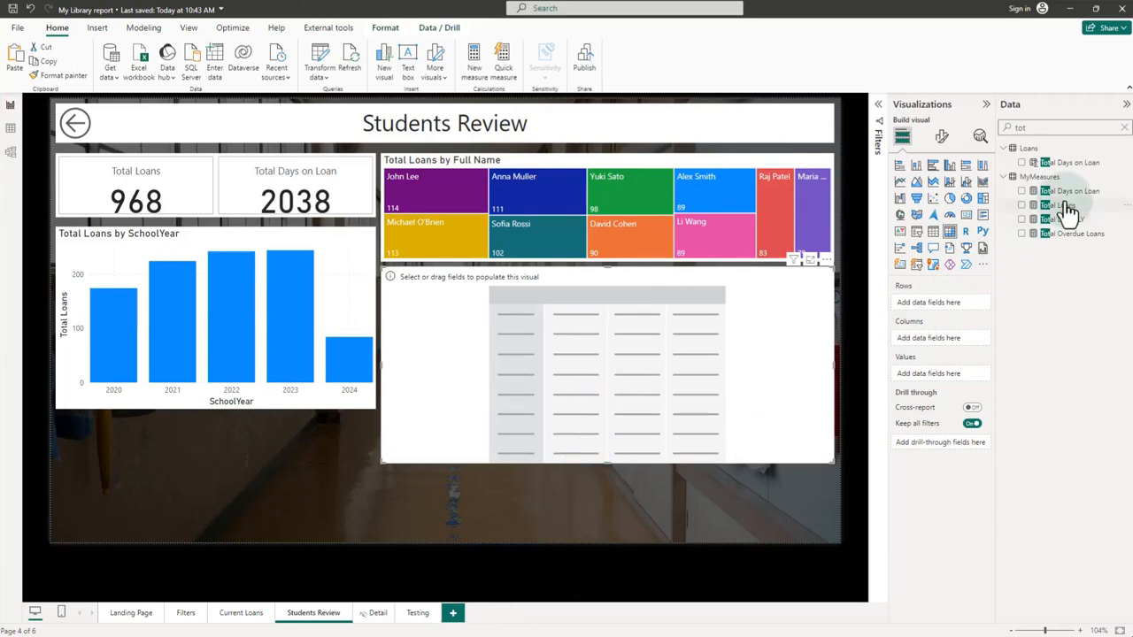
# Step: Use Total Loans and Total Days on Loan as the matrix values and the Student table's Full Name as its rows
pyautogui.moveTo(1069, 212); pyautogui.dragTo(957, 379)
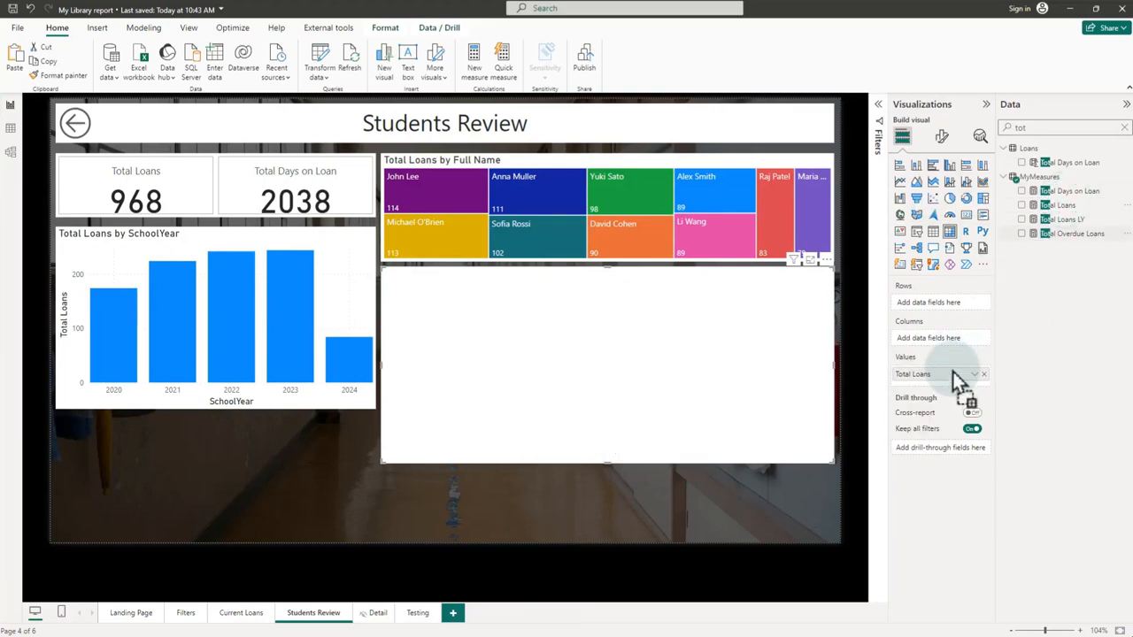
pyautogui.moveTo(1057, 192); pyautogui.dragTo(951, 379)
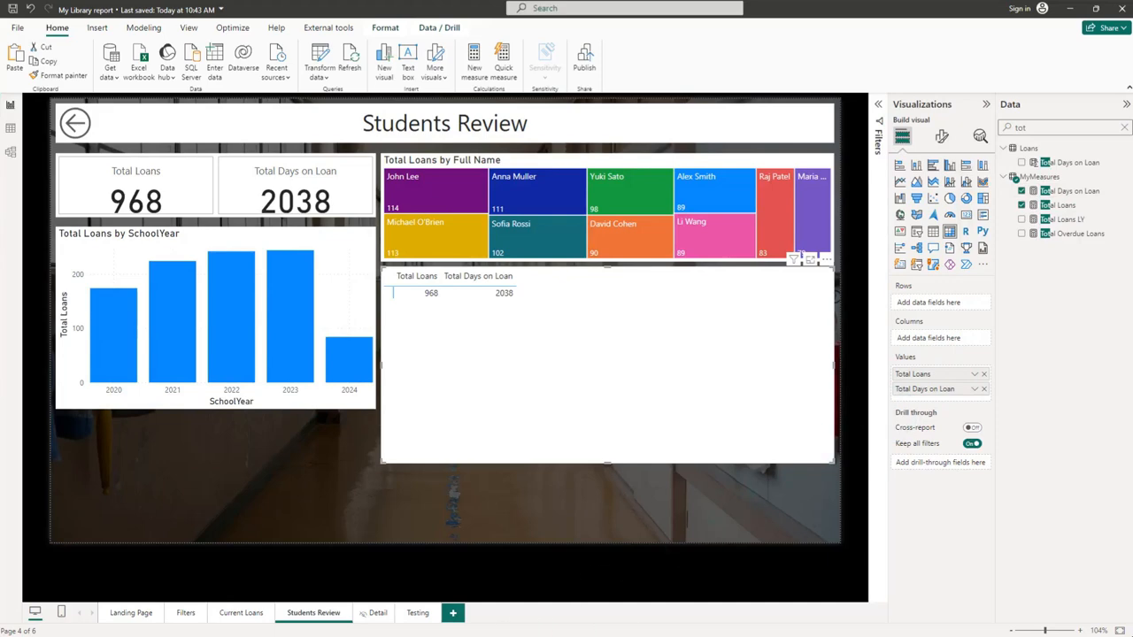
pyautogui.doubleClick(1045, 127)
pyautogui.write('full')
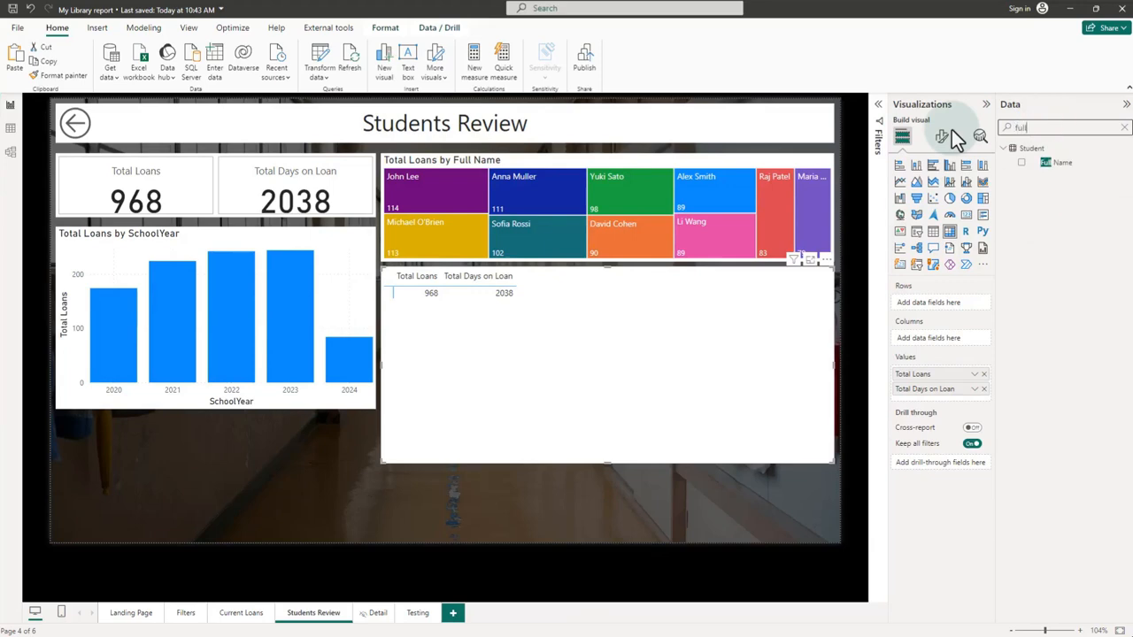
pyautogui.moveTo(1055, 174); pyautogui.dragTo(959, 314)
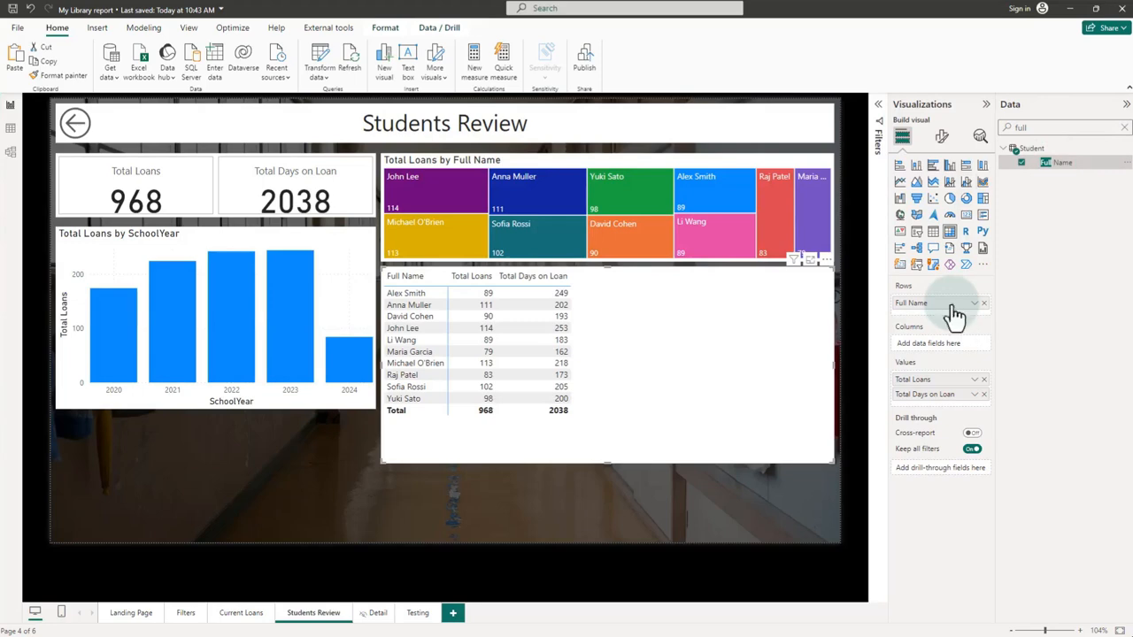
# Step: Add the Loans table's pu_bookname field to the matrix rows beneath Full Name
pyautogui.doubleClick(1031, 127)
pyautogui.write('boo')
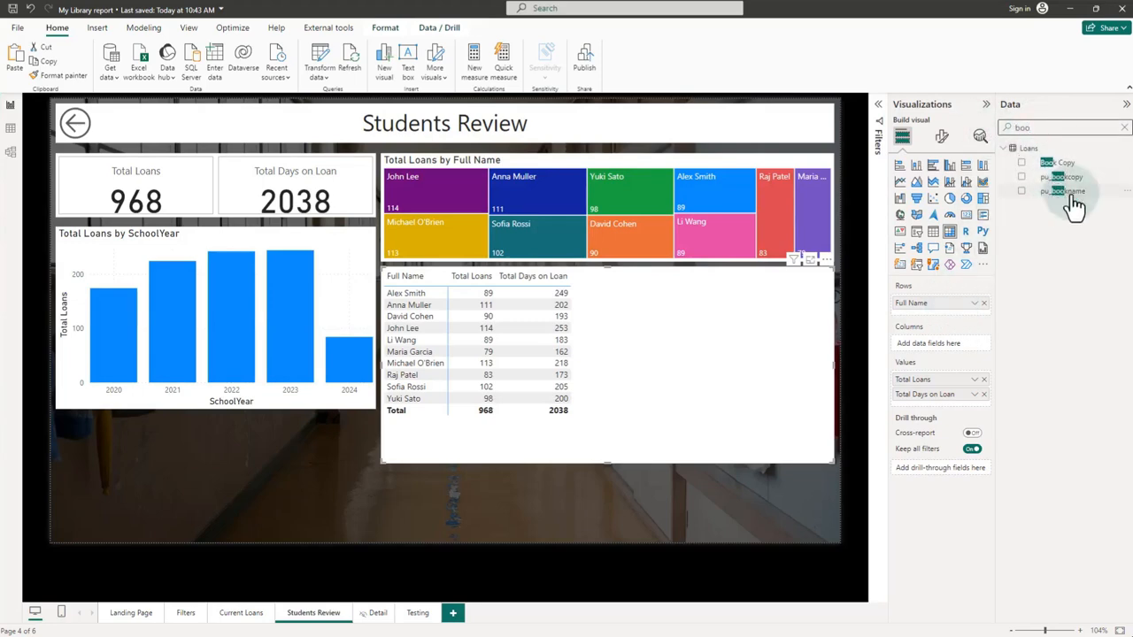
pyautogui.moveTo(1071, 196); pyautogui.dragTo(960, 311)
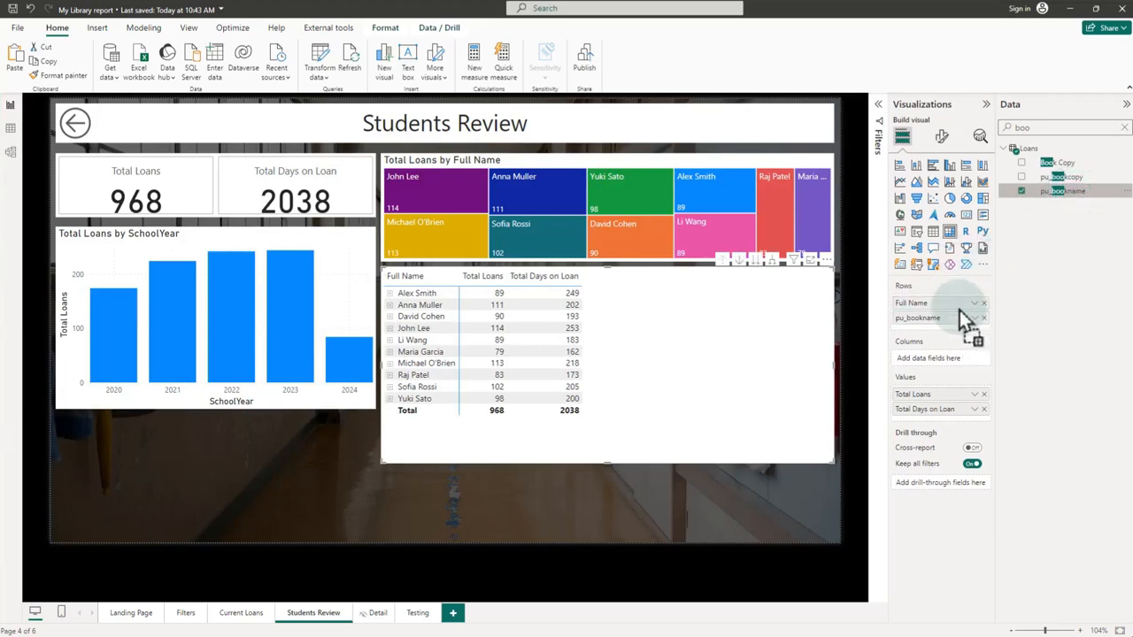
# Step: With the first student expanded and their Total Loans value selected in the matrix, set the matrix to filter the column chart instead of highlighting it
pyautogui.click(390, 293)
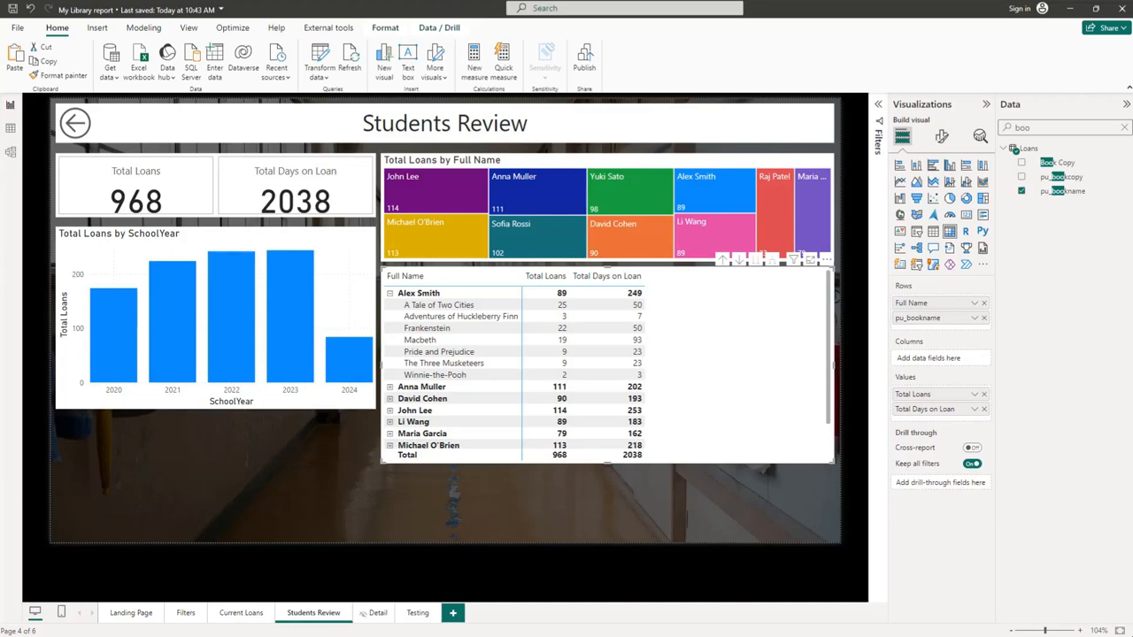
pyautogui.click(558, 297)
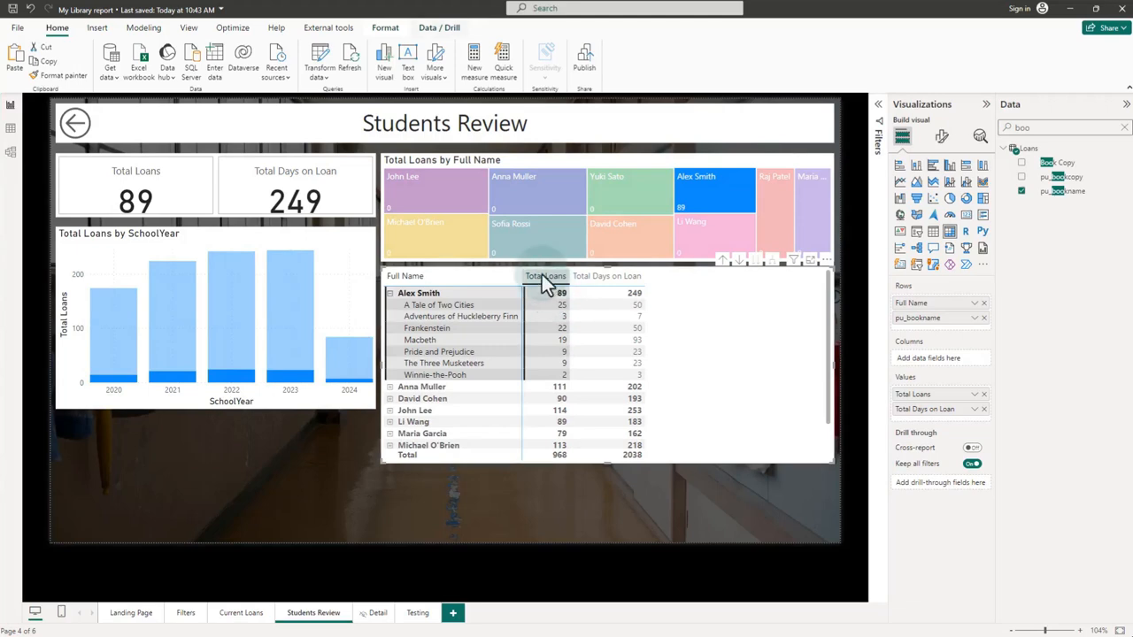
pyautogui.click(382, 29)
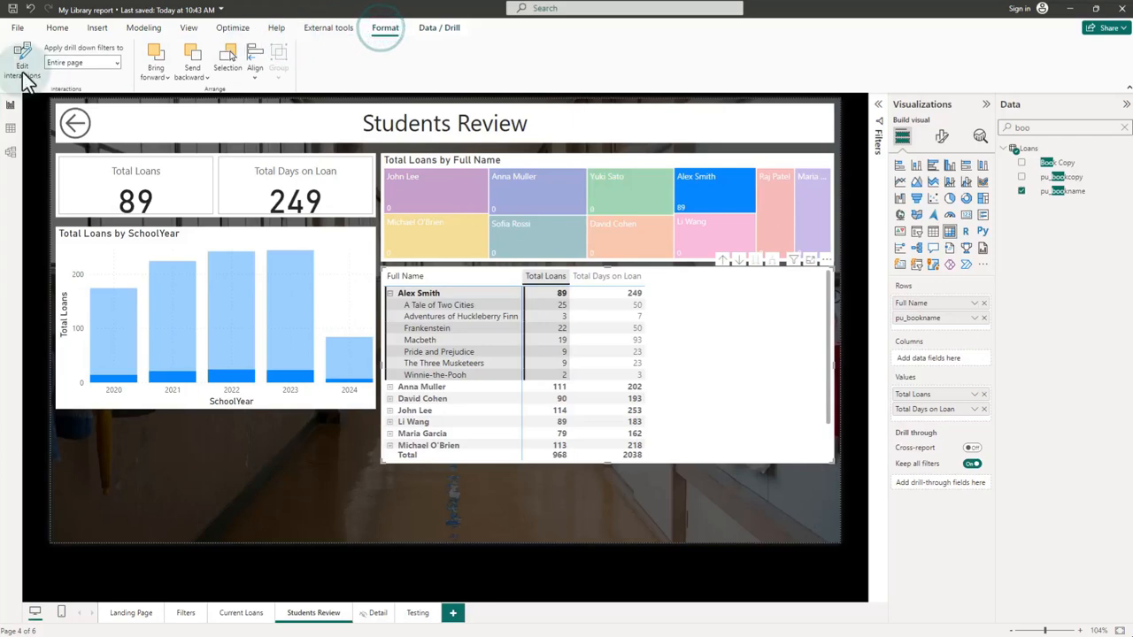
pyautogui.click(23, 66)
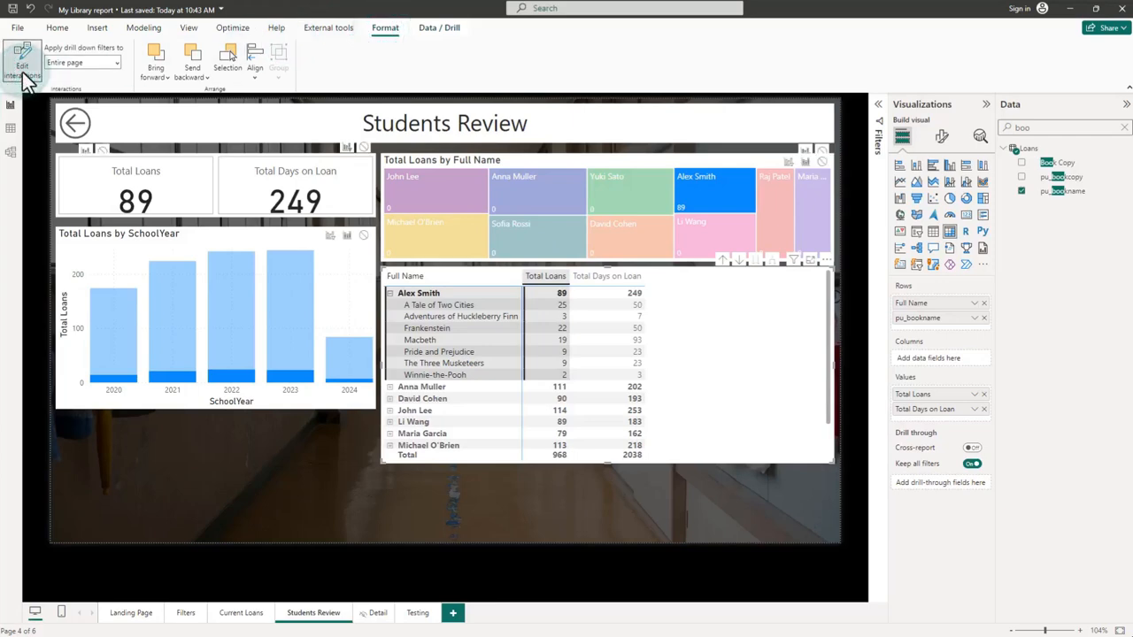
pyautogui.click(330, 239)
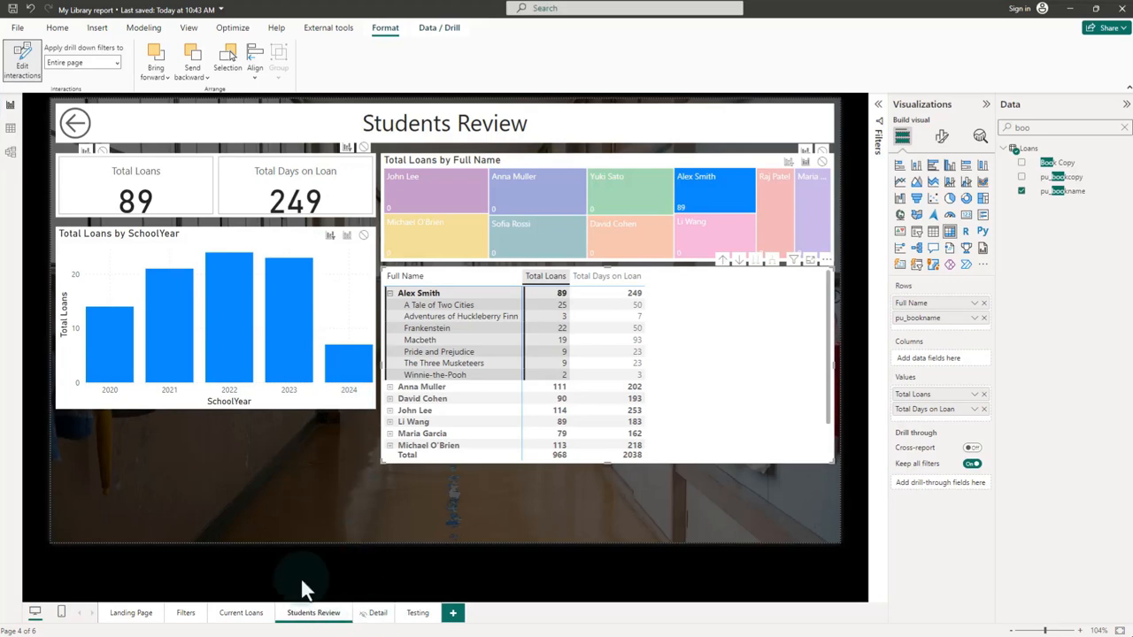
# Step: Extend the column chart down to the matrix's lower edge and turn on its data labels at the Inside end position
pyautogui.click(215, 402)
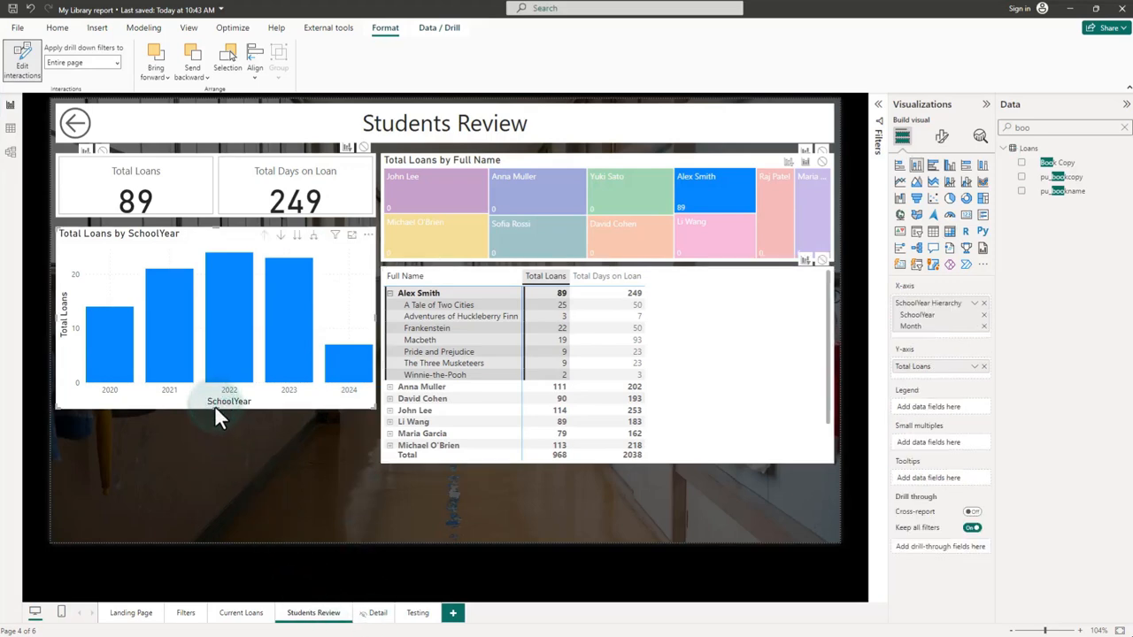
pyautogui.moveTo(214, 407); pyautogui.dragTo(214, 462)
pyautogui.click(942, 136)
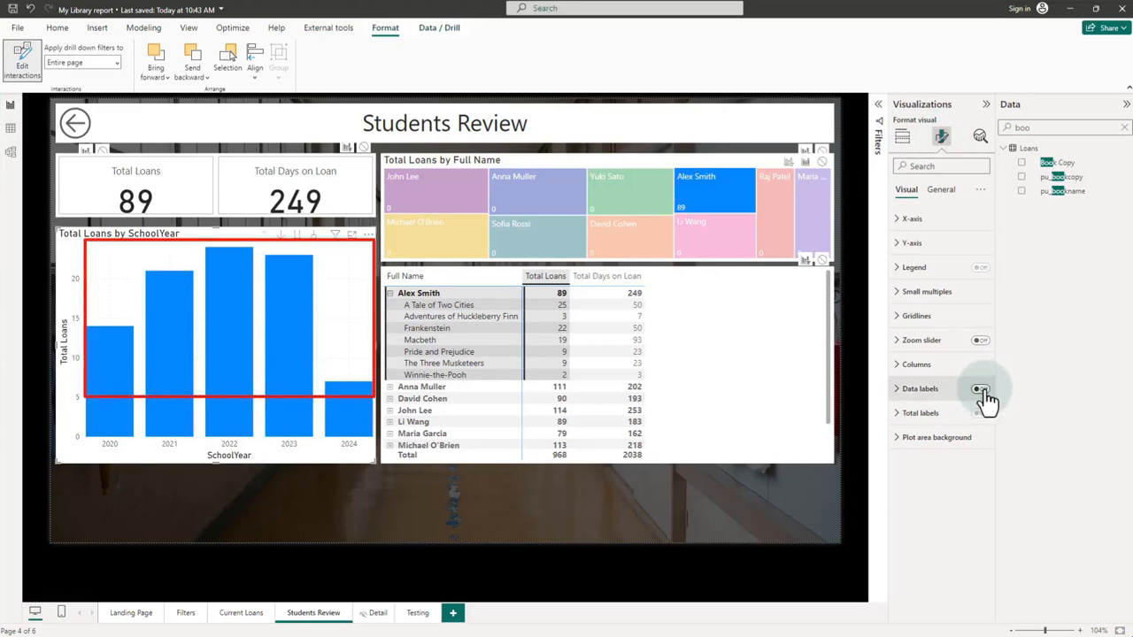
pyautogui.click(982, 390)
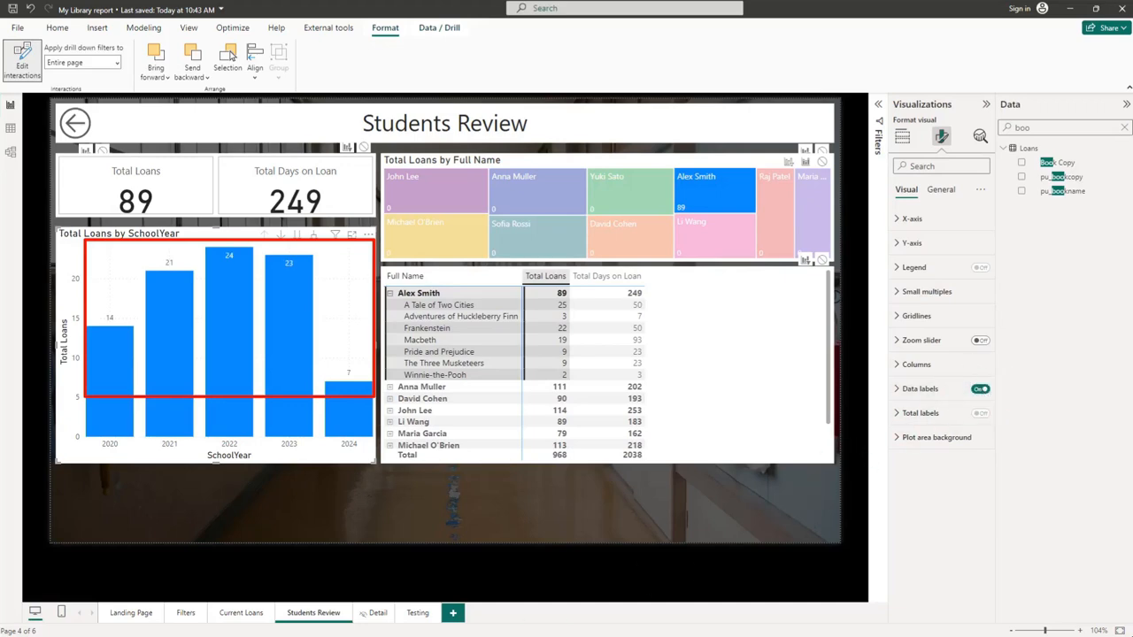
pyautogui.click(897, 389)
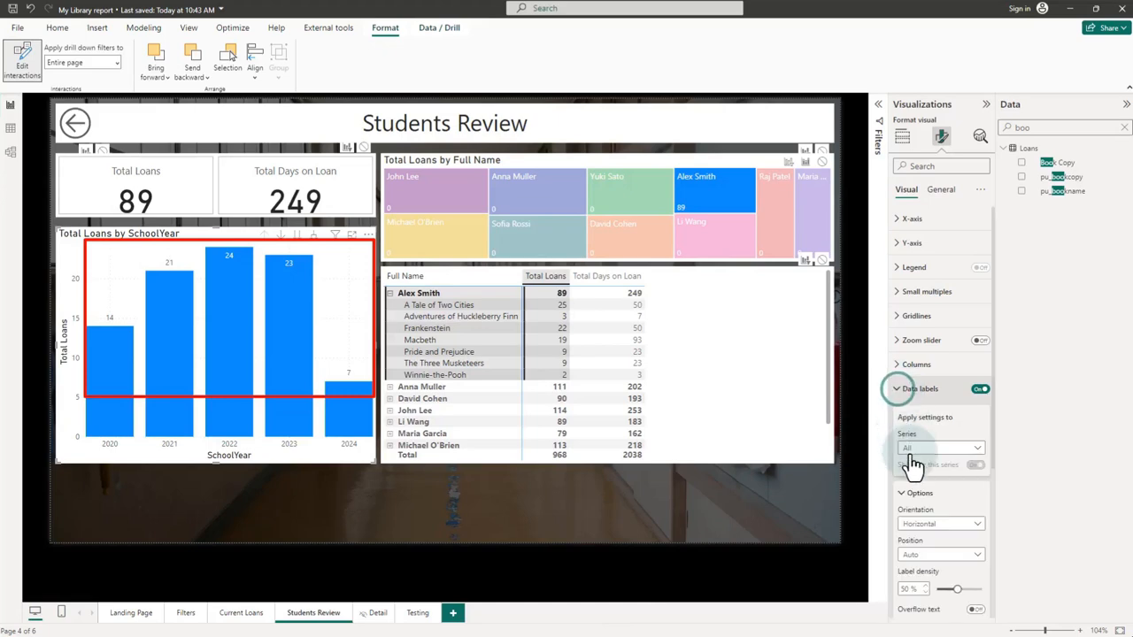
pyautogui.scroll(-2, 931, 559)
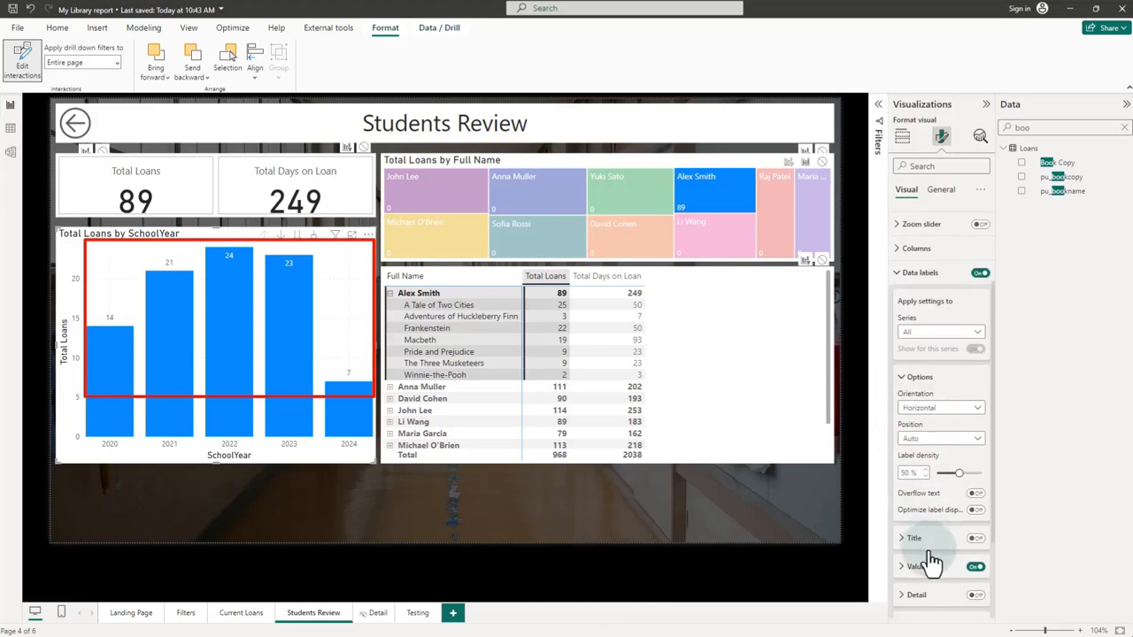
pyautogui.click(977, 439)
pyautogui.click(965, 450)
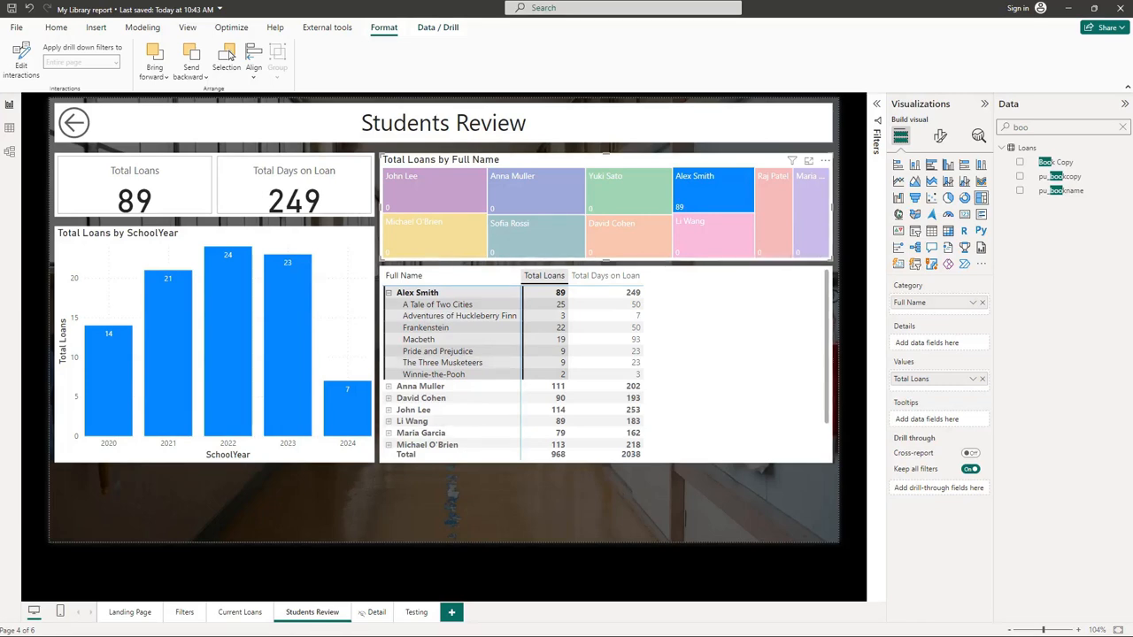
# Step: Preview the student treemap as a pie chart and a donut chart, clearing the matrix selection before changing the visual back to a treemap
pyautogui.click(948, 198)
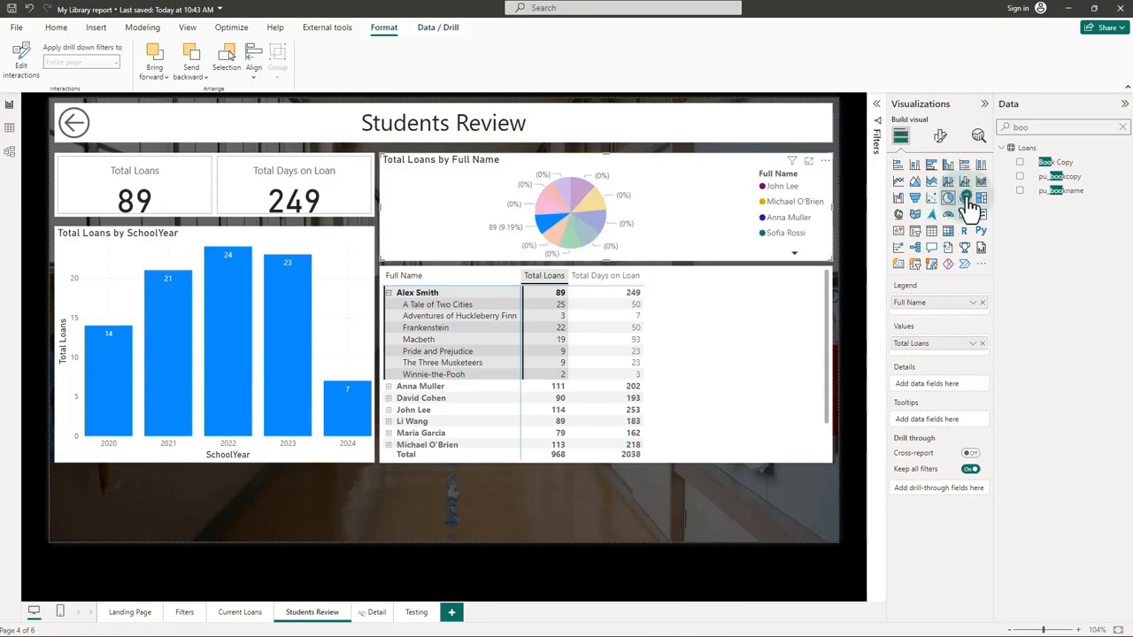
pyautogui.click(964, 197)
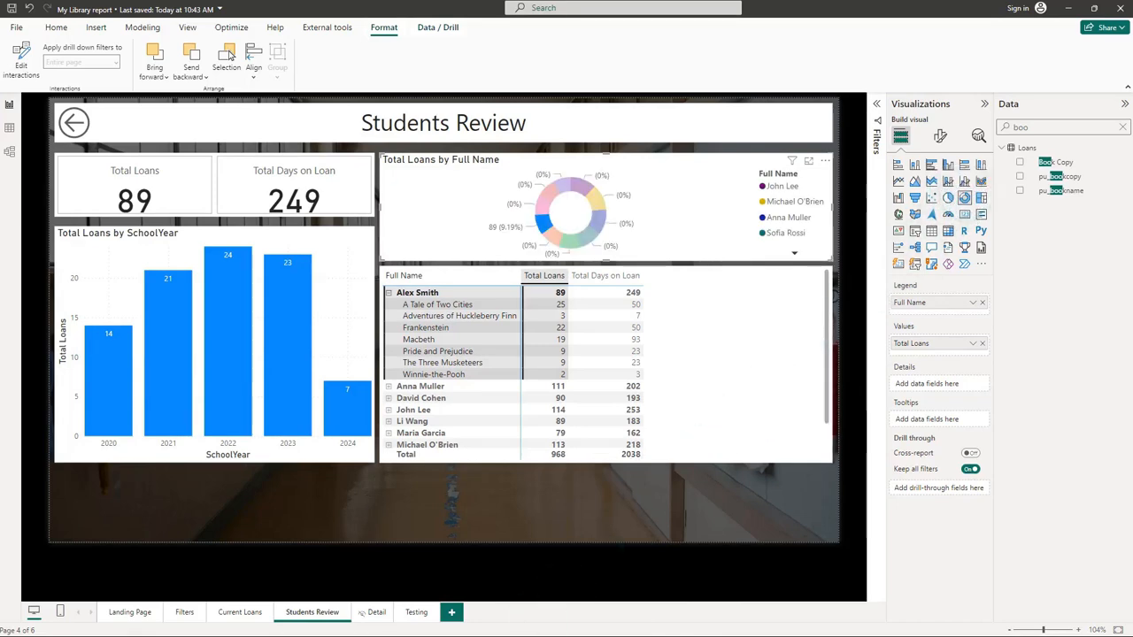
pyautogui.click(420, 292)
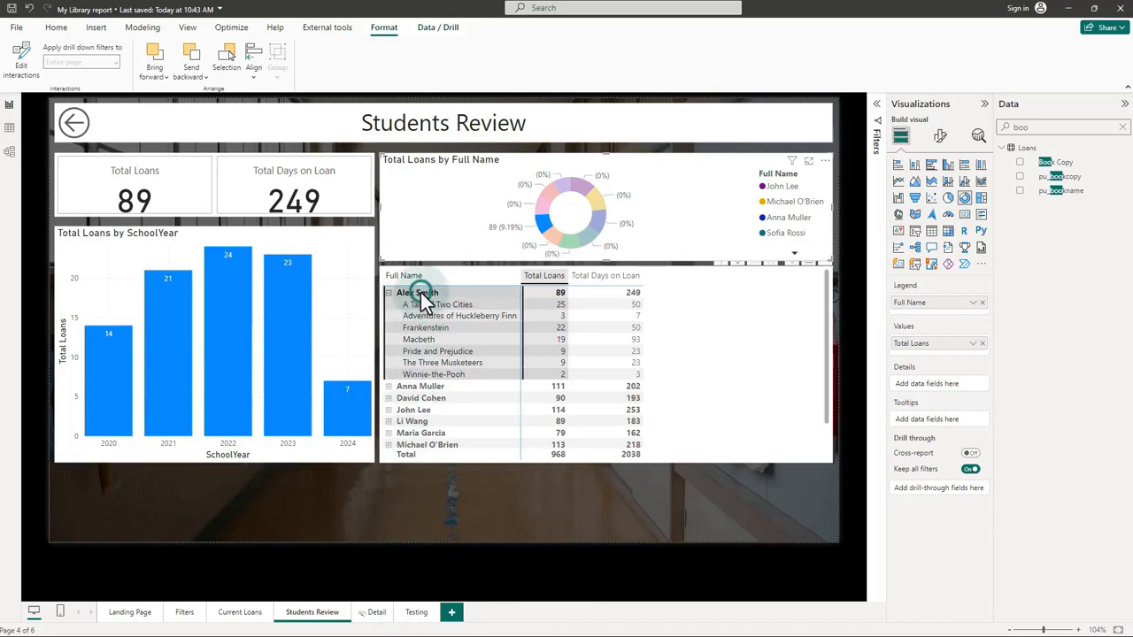
pyautogui.click(423, 300)
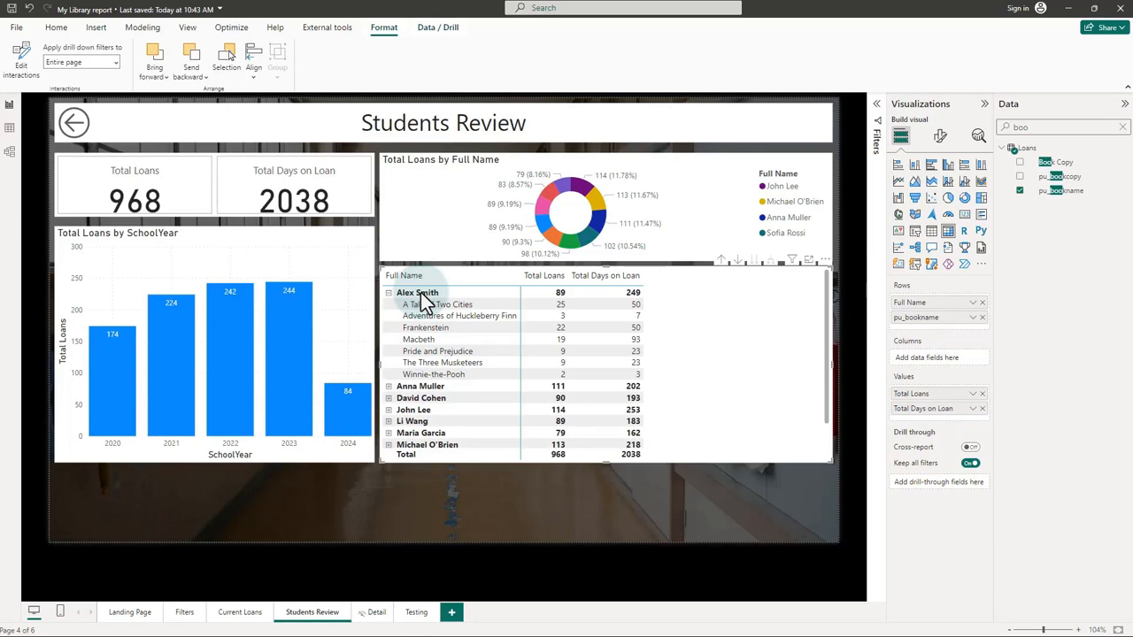
pyautogui.click(689, 241)
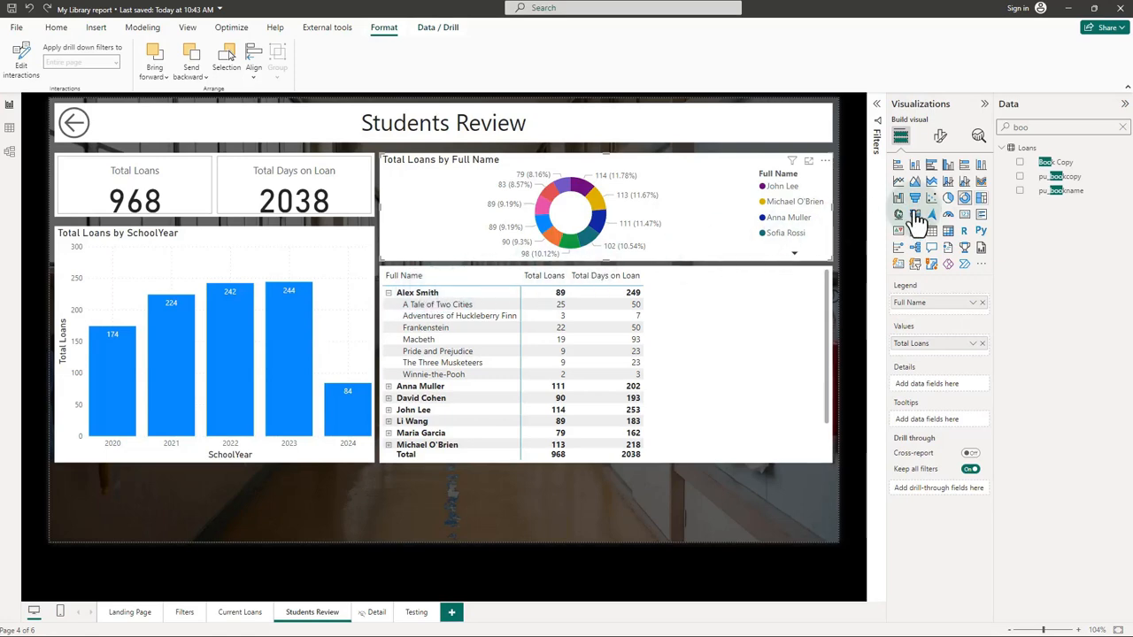
pyautogui.click(981, 199)
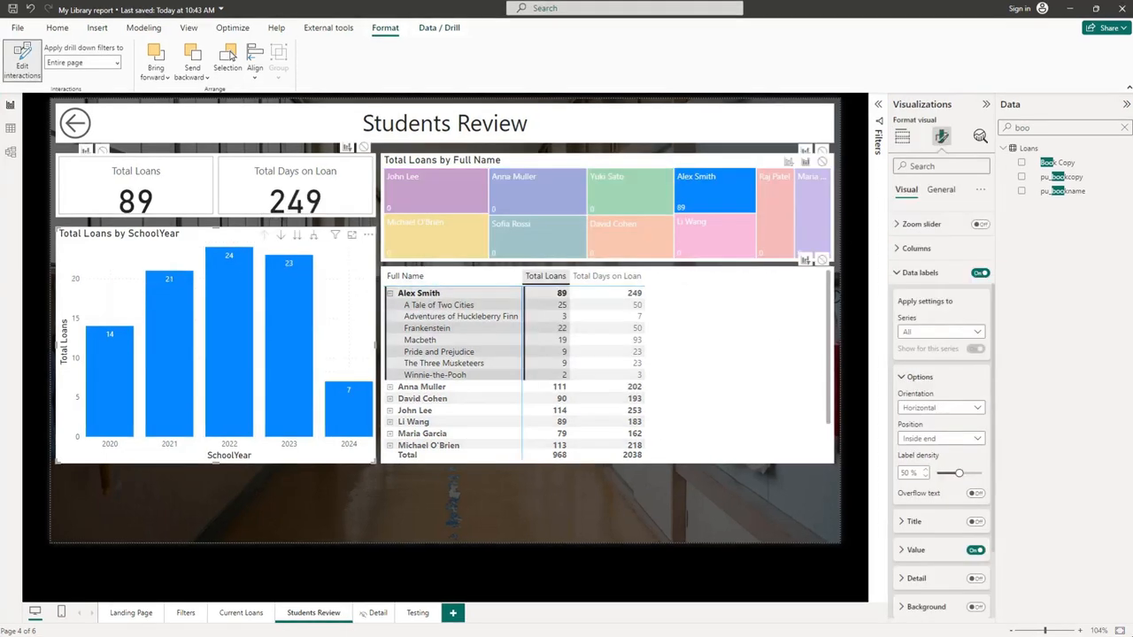